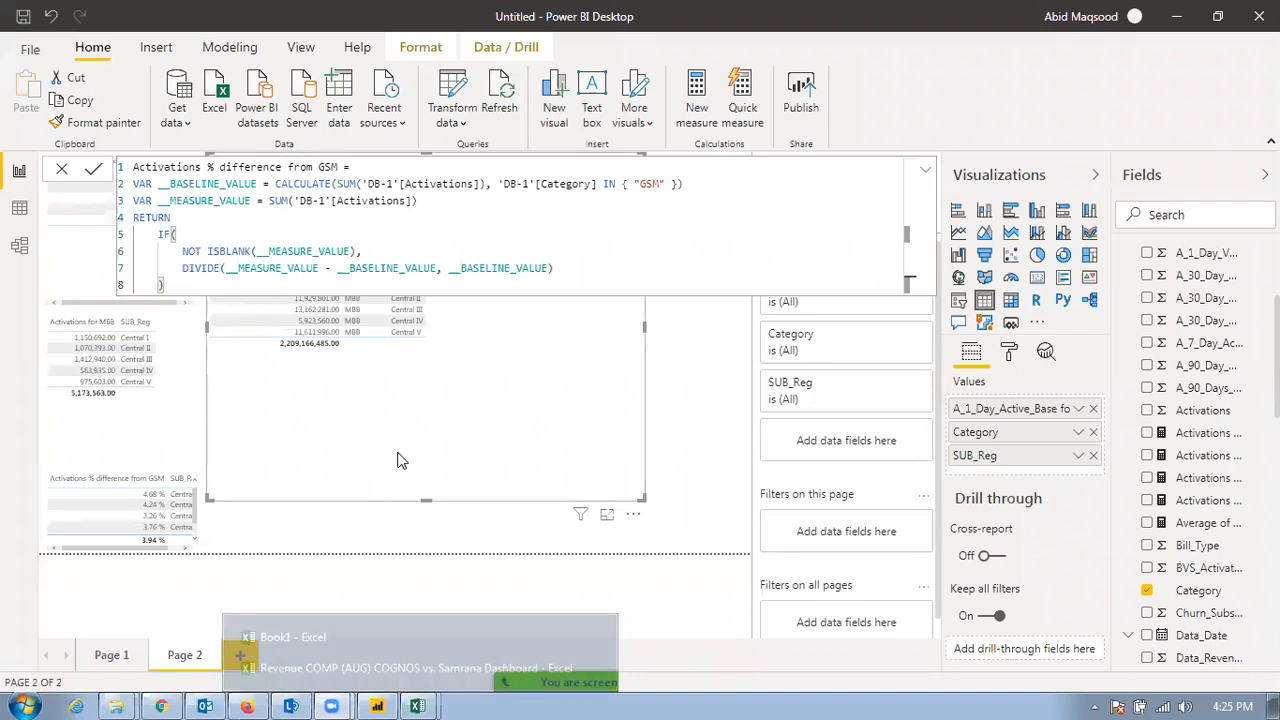
Examine the full formula of the Activations % difference from GSM measure, including its baseline and measure variables
left_click(674, 437)
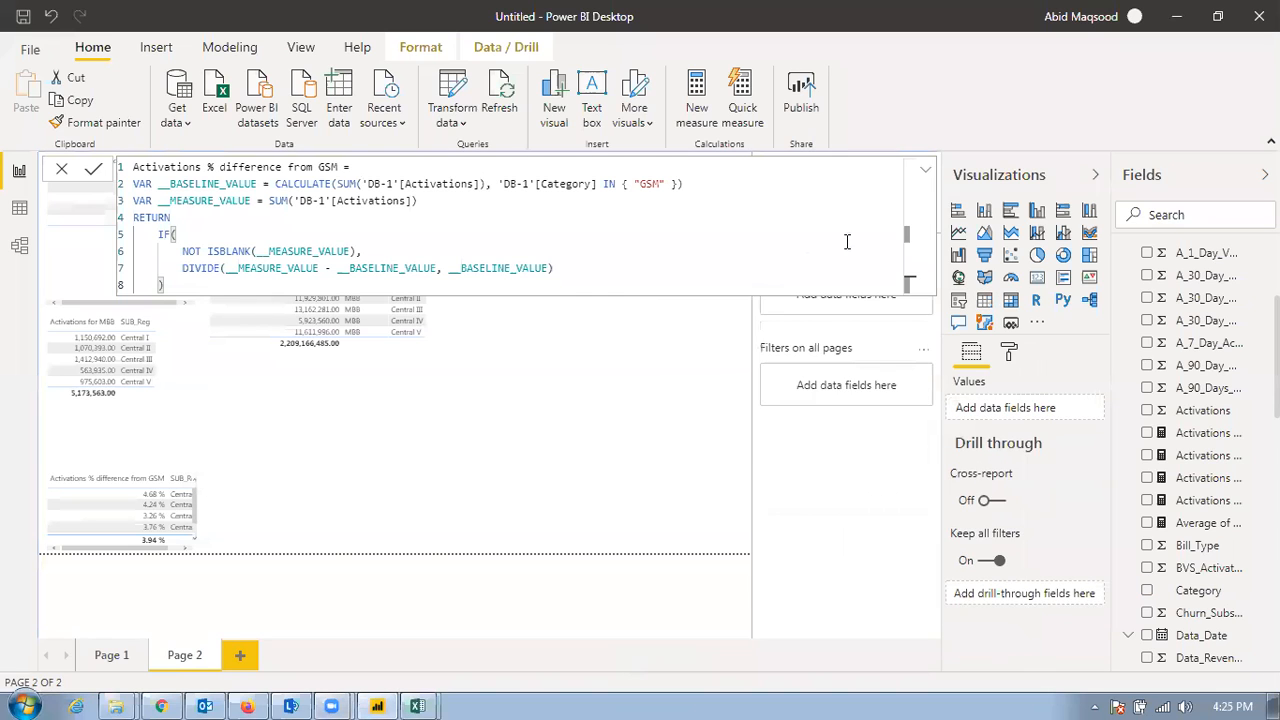
left_click(925, 171)
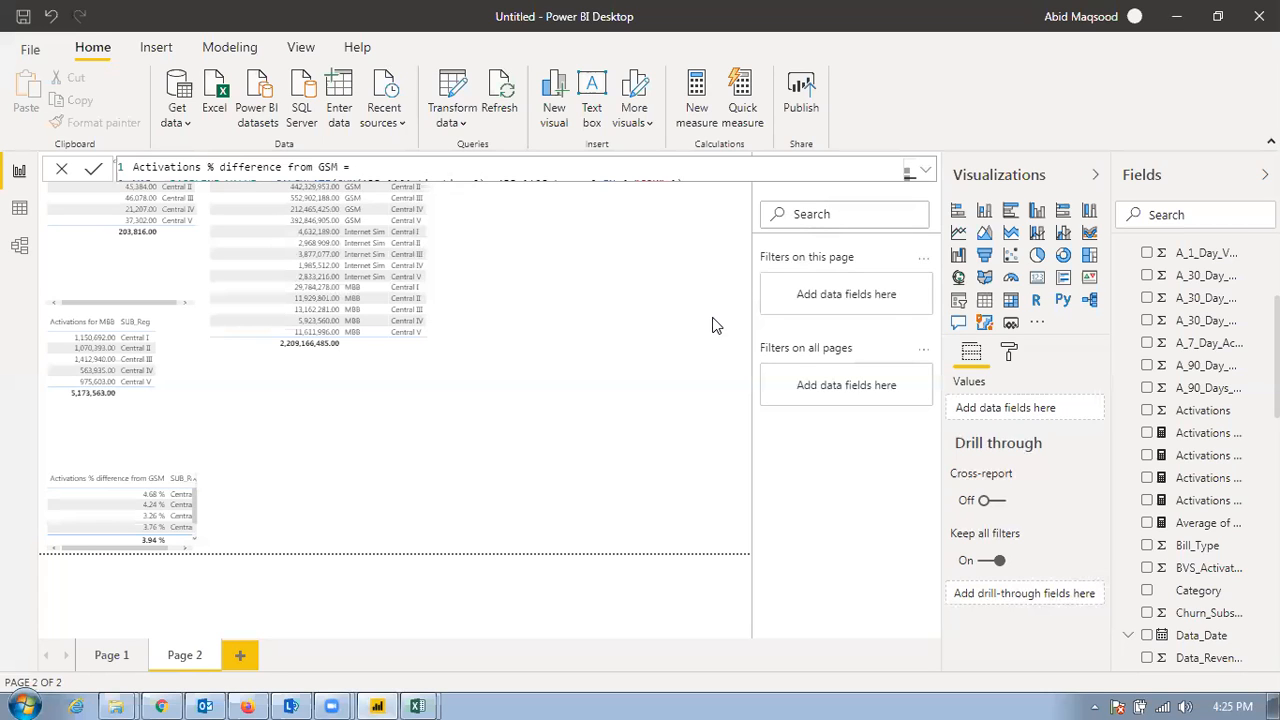
left_click(921, 171)
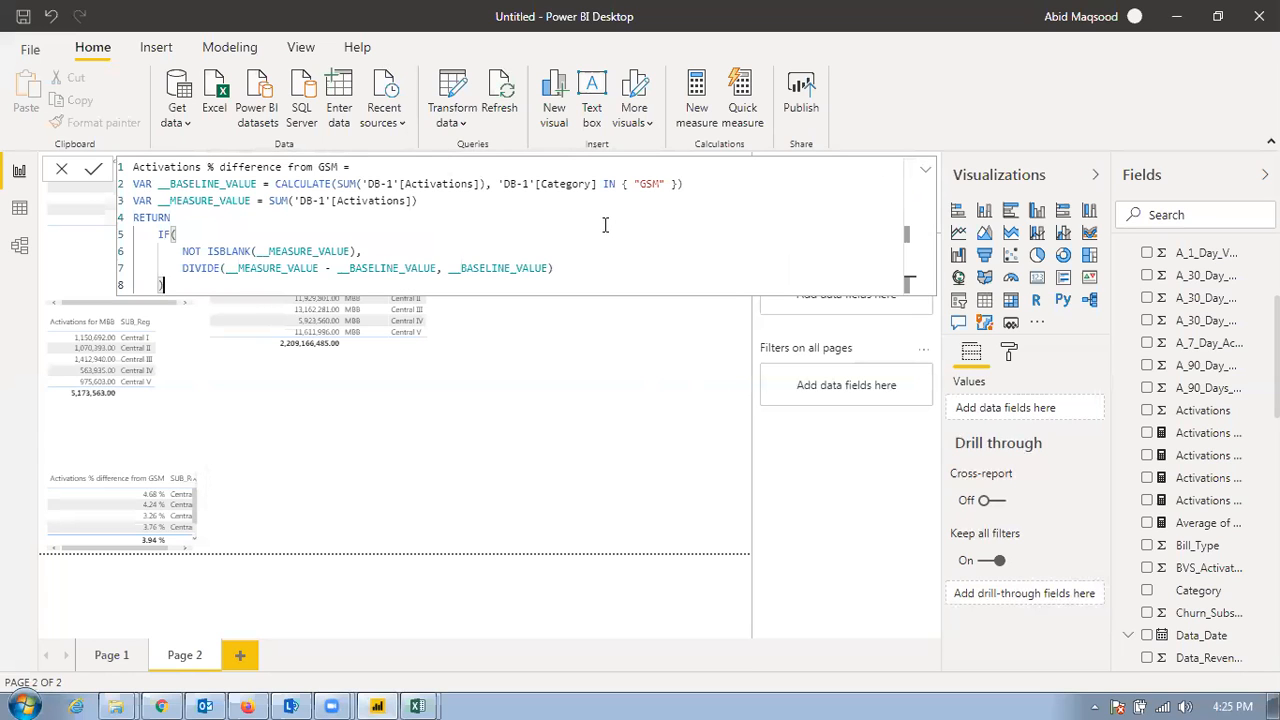
left_click(528, 537)
mouse_move(335, 703)
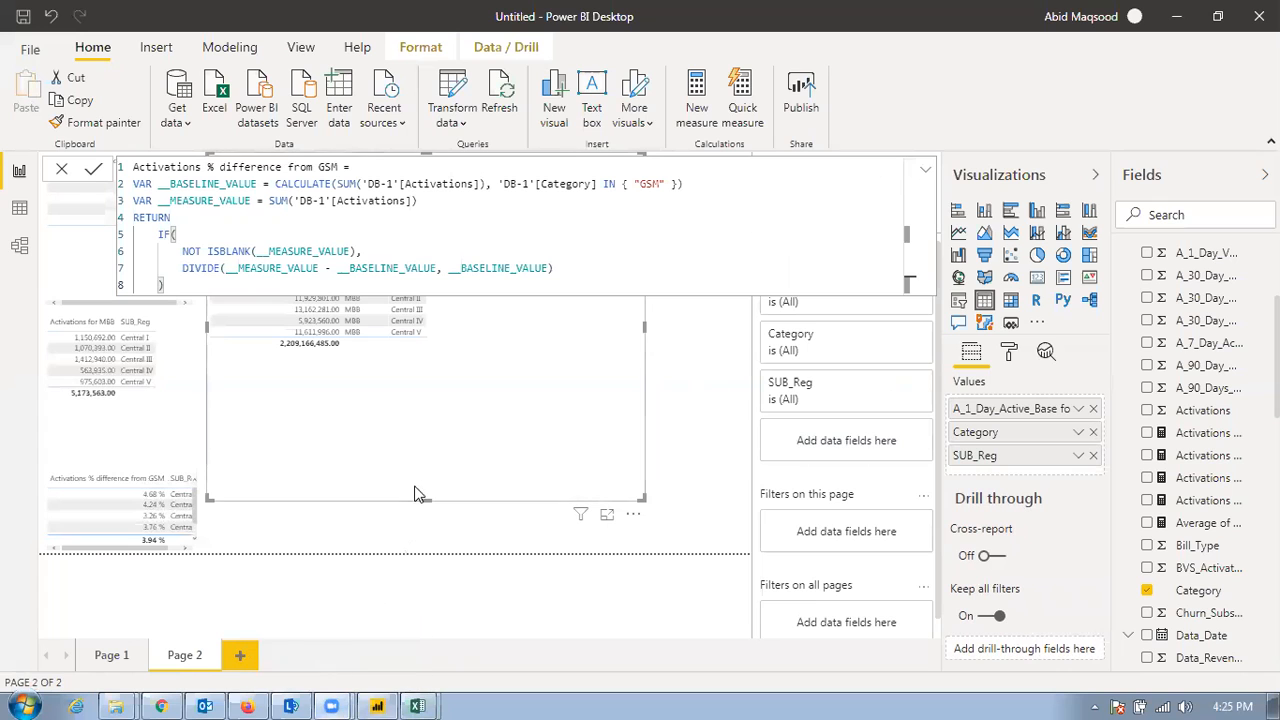
left_click(386, 560)
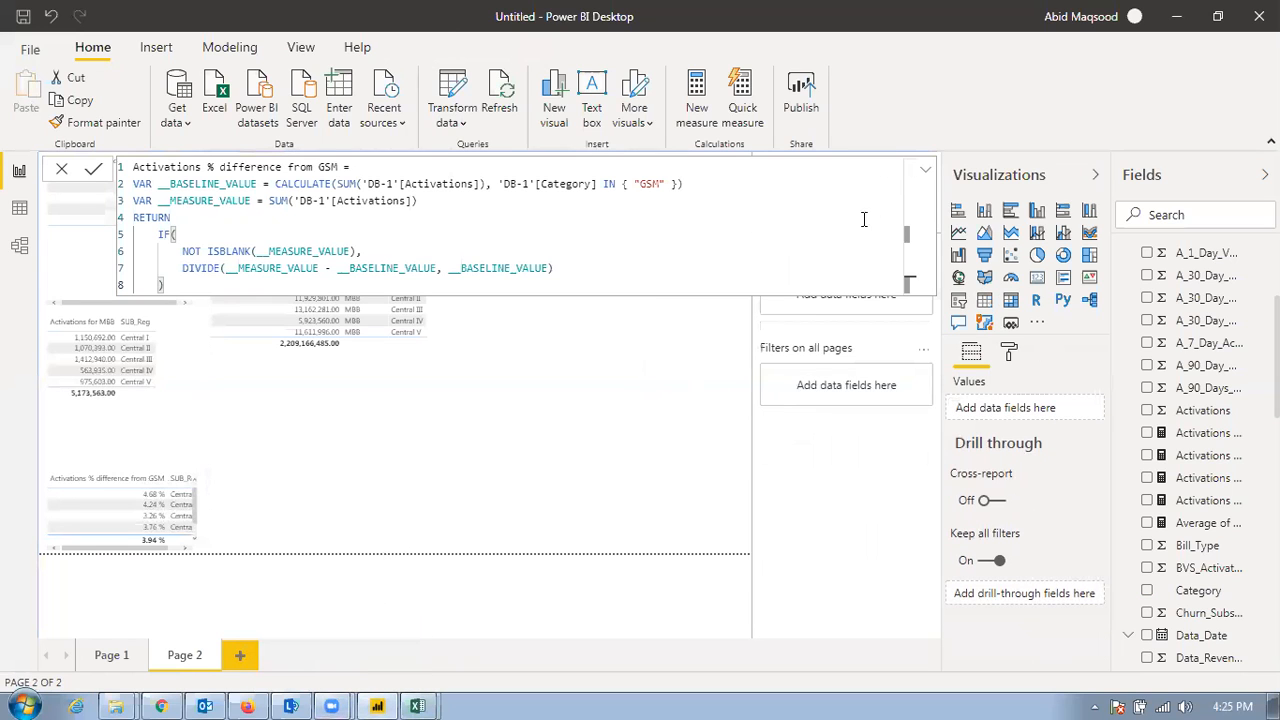
left_click(924, 170)
left_click(594, 369)
left_click(678, 378)
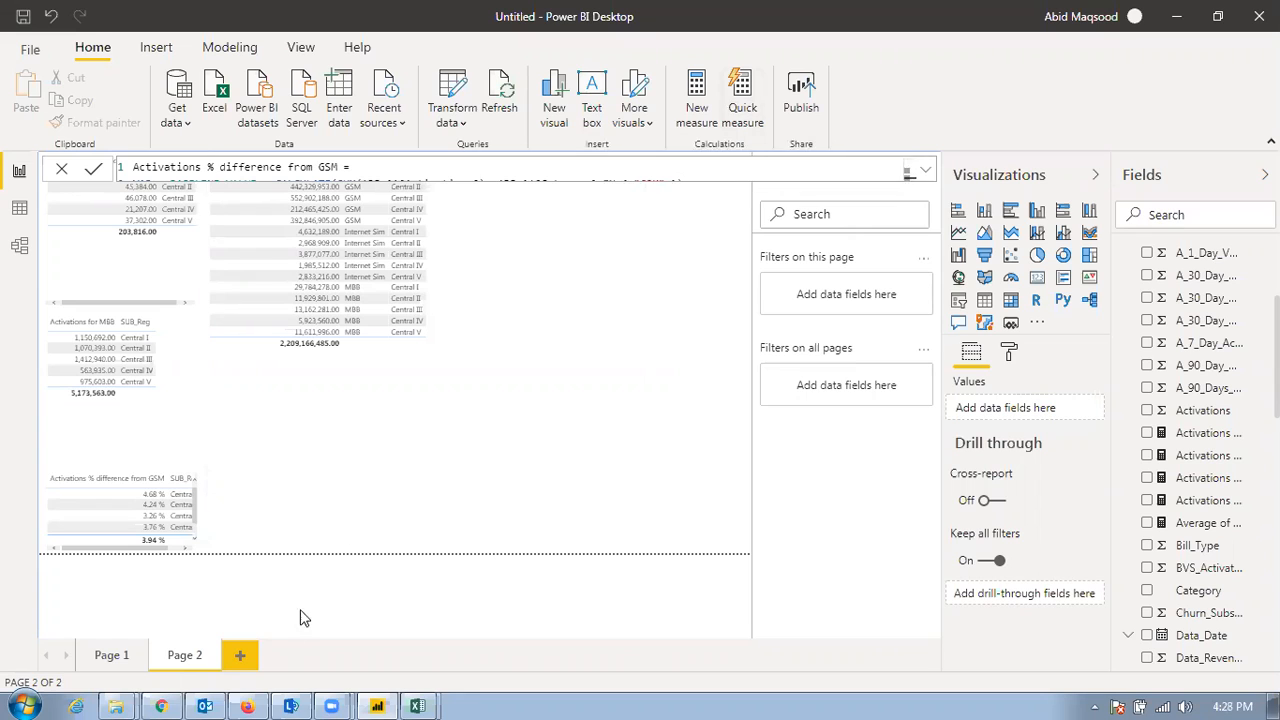
Add a new report page and start a quick measure that uses the Year-to-date total calculation
left_click(250, 652)
left_click(750, 103)
left_click(450, 116)
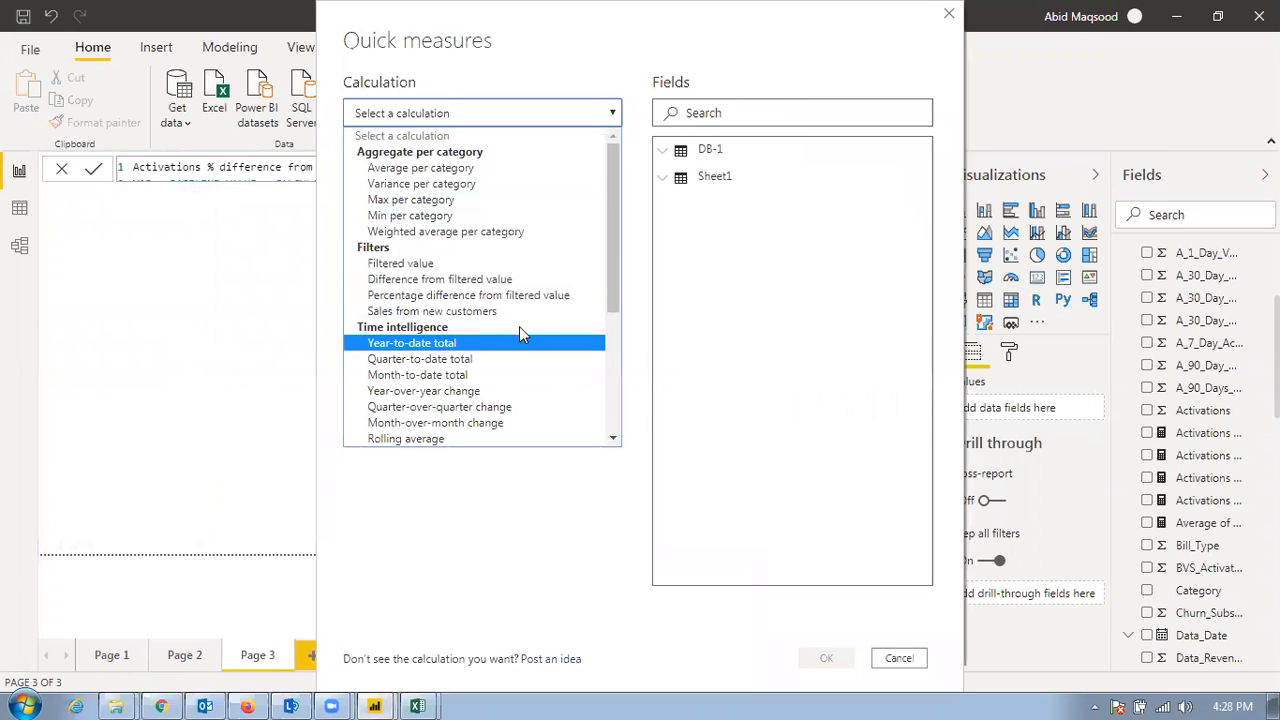
left_click_drag(615, 298, 615, 371)
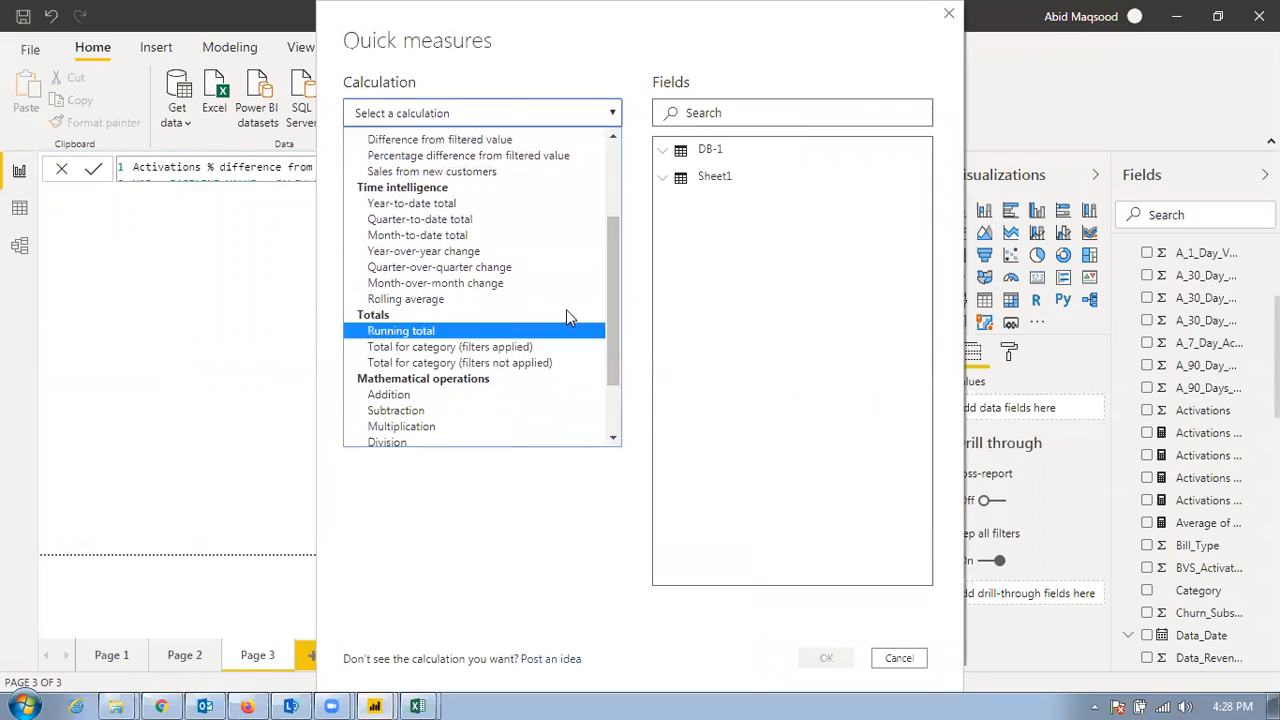
left_click(445, 204)
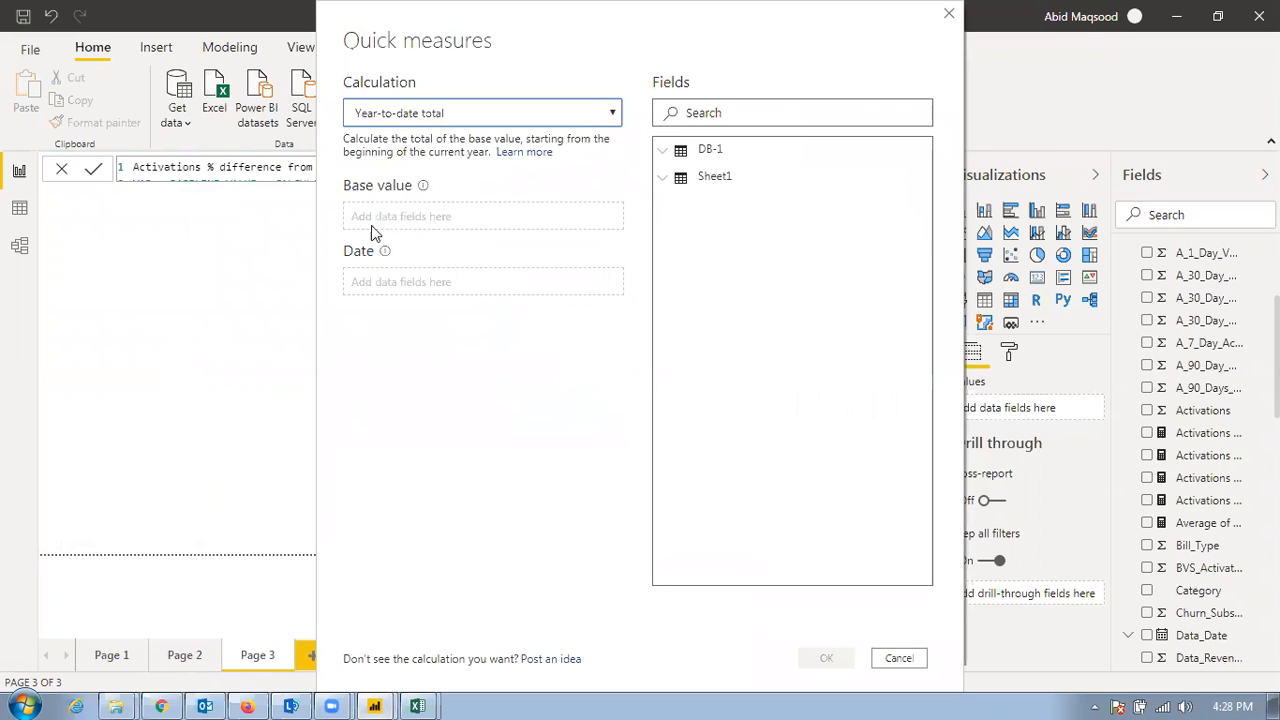
Create the quick measure with the sum of A_90_Day_Active_Base as base value and Data_Date as date
left_click(664, 154)
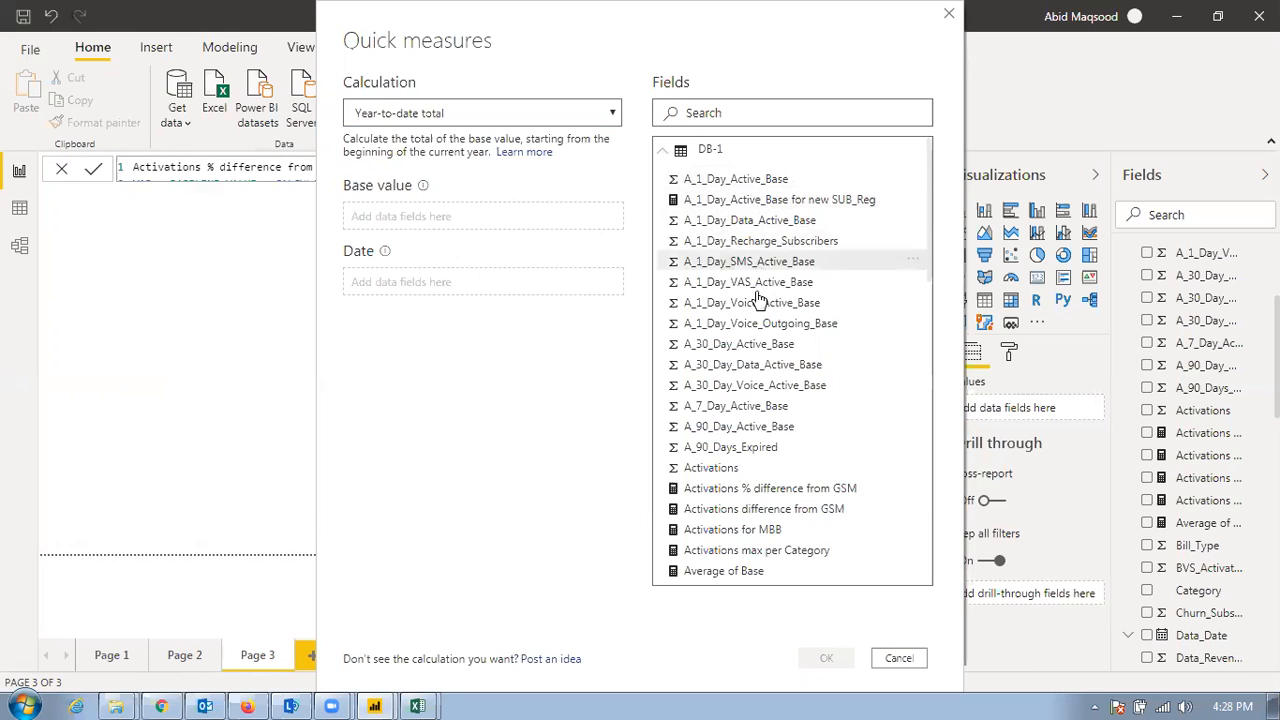
left_click_drag(717, 429, 478, 222)
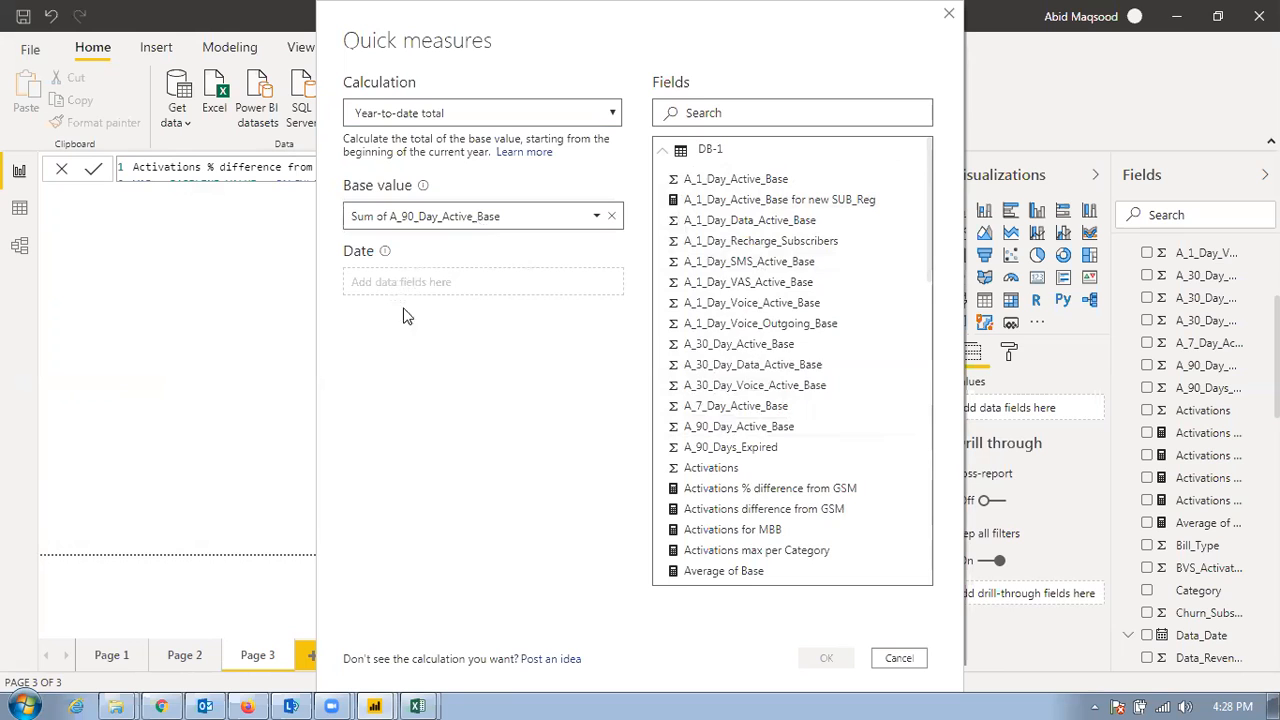
scroll(737, 360, "down", 5)
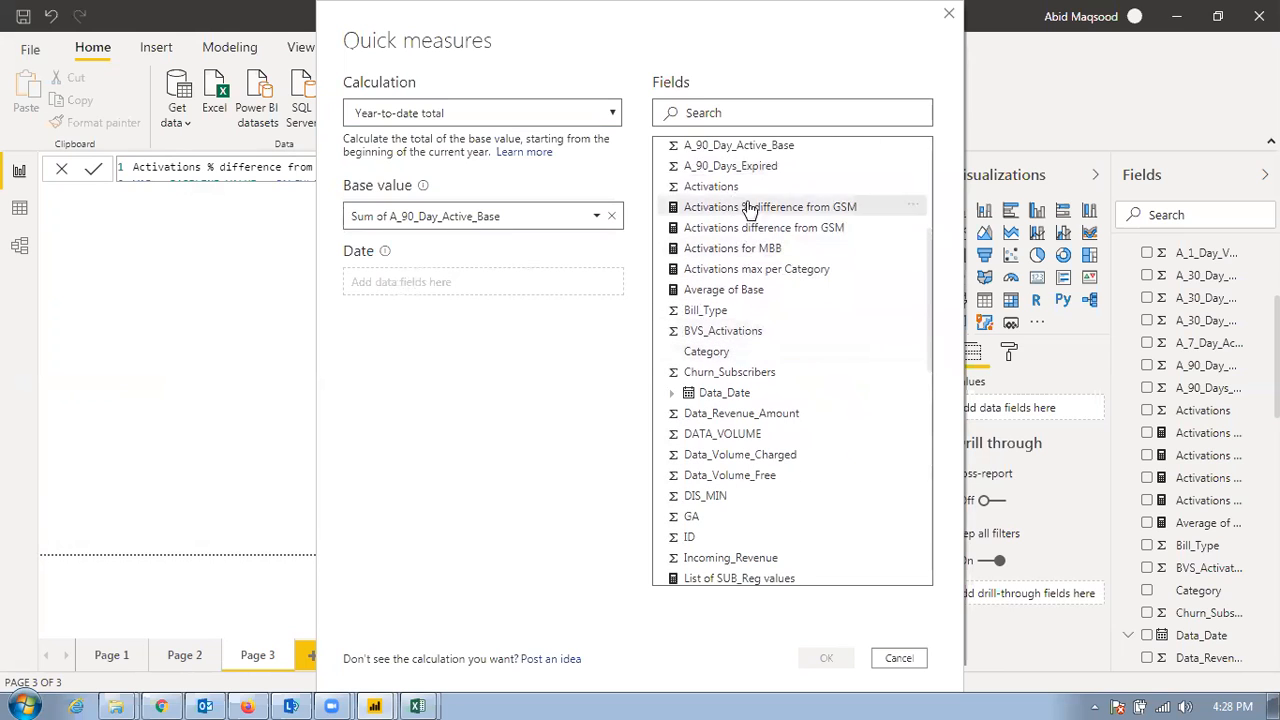
left_click(738, 112)
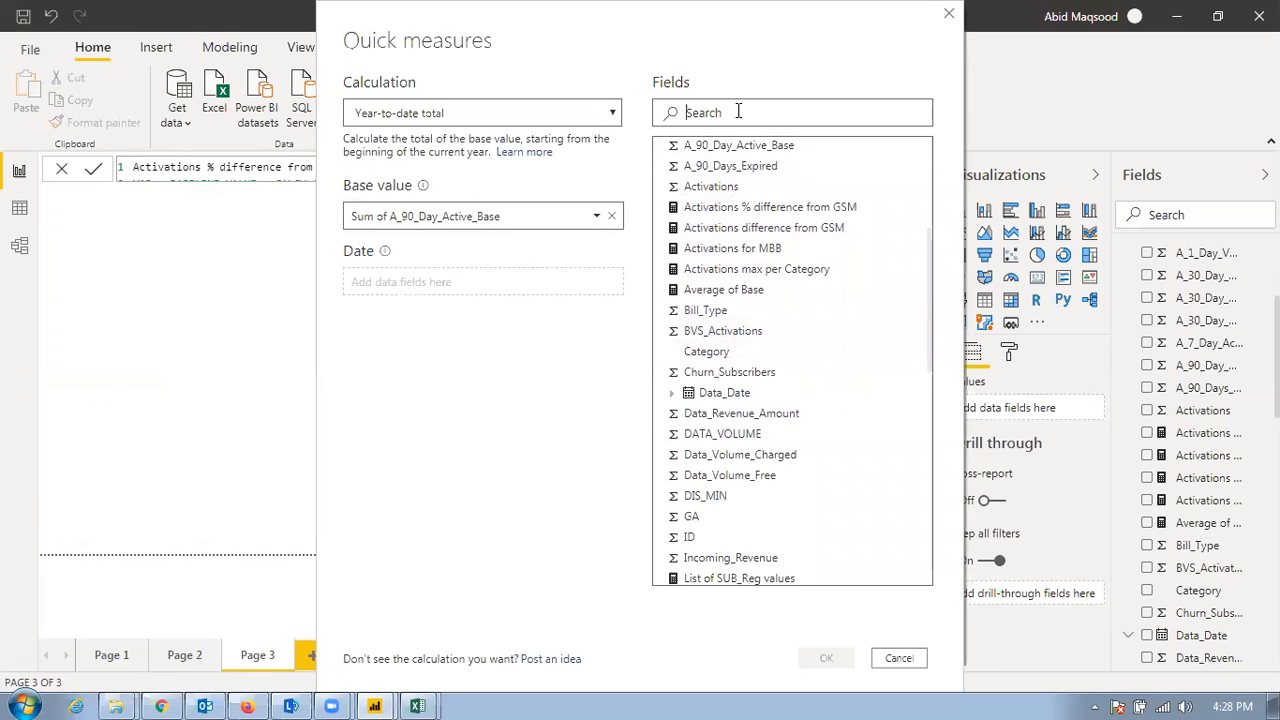
type("date")
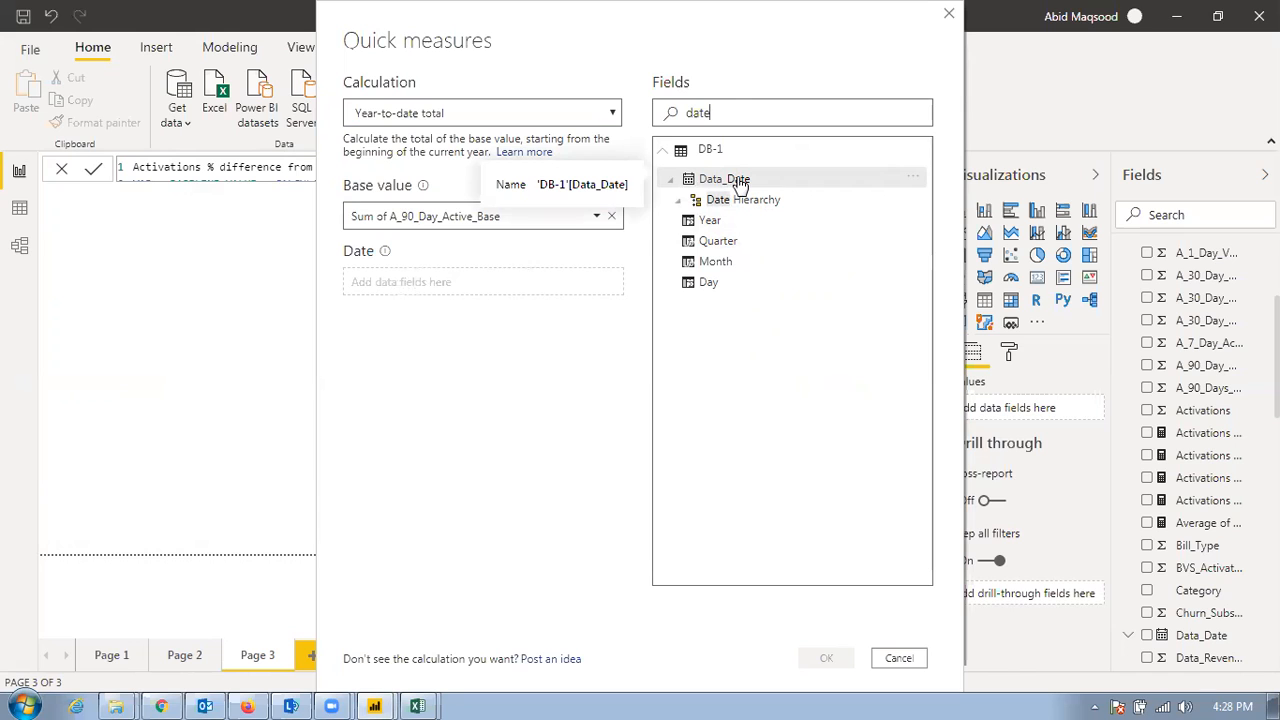
left_click_drag(740, 186, 489, 283)
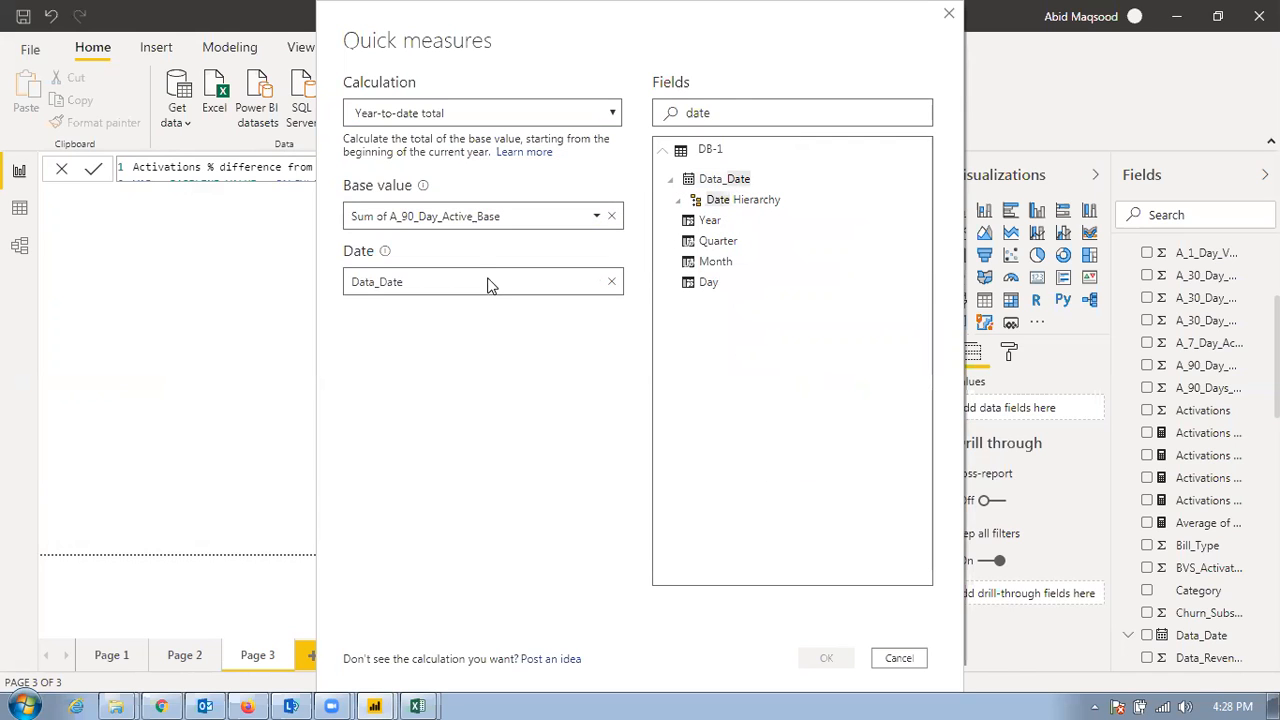
left_click(826, 657)
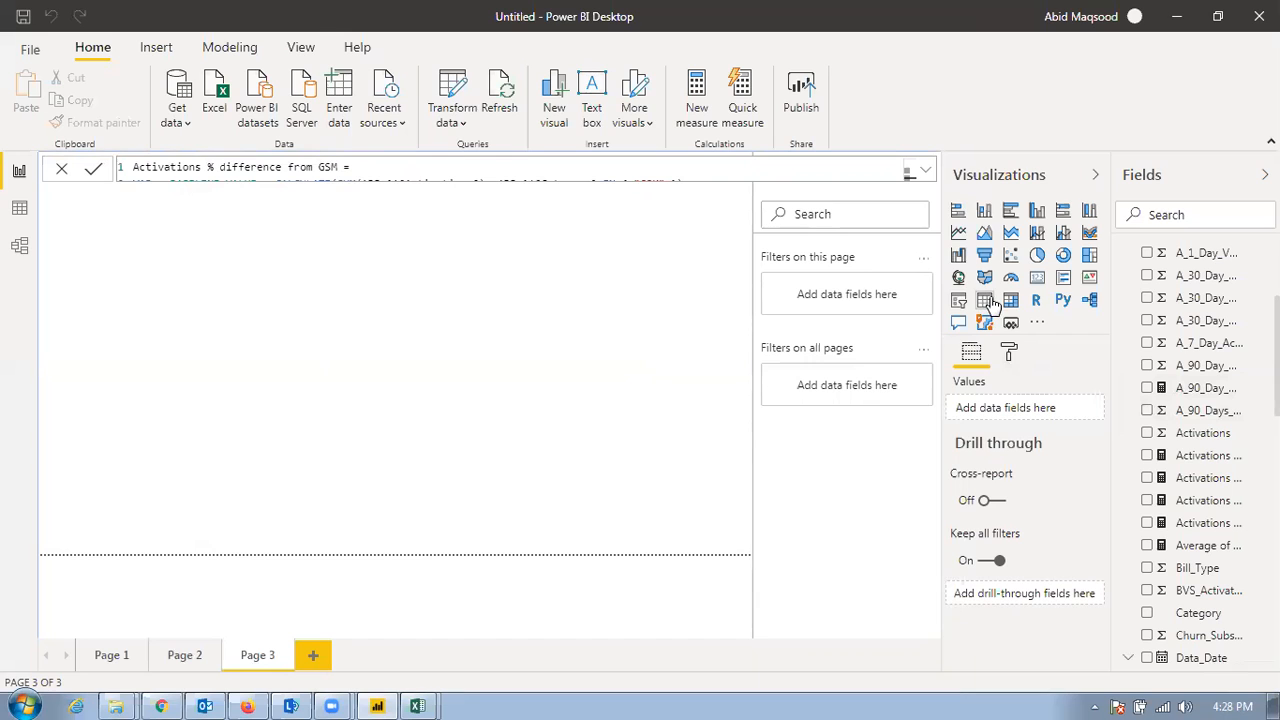
Examine the full formula of the A_90_Day_Active_Base YTD measure
left_click(1203, 390)
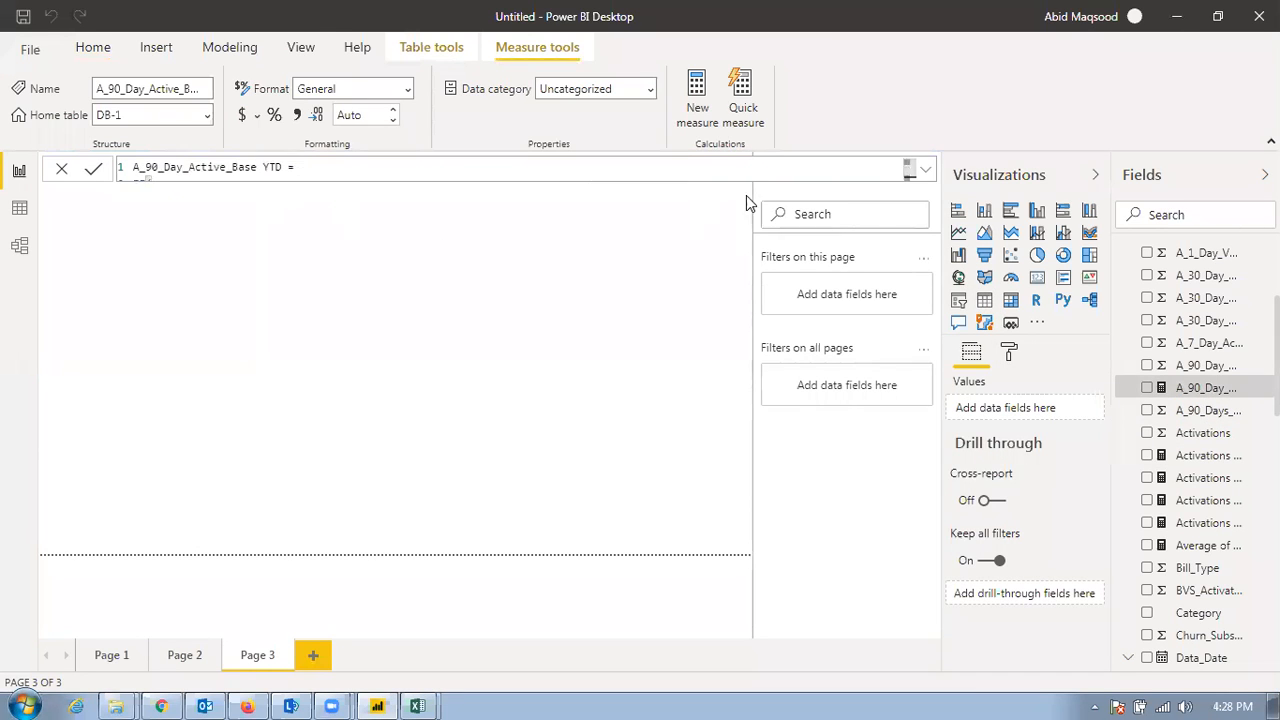
left_click(924, 170)
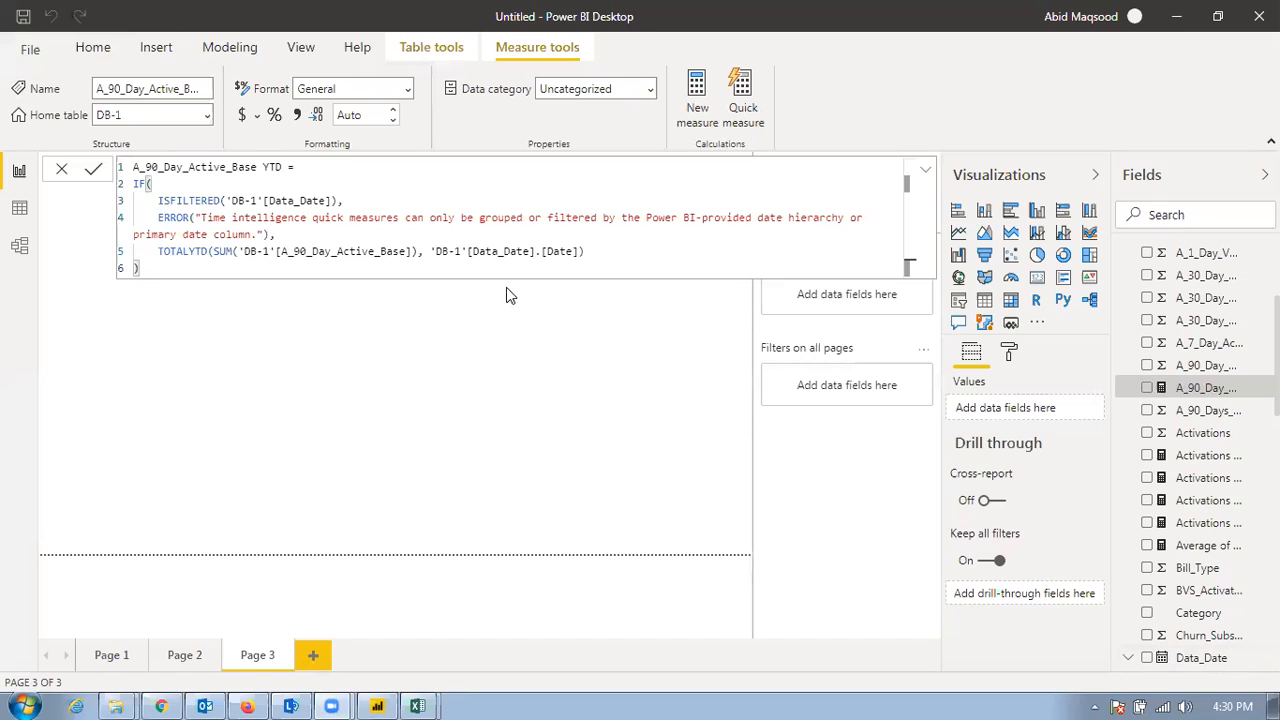
left_click(555, 342)
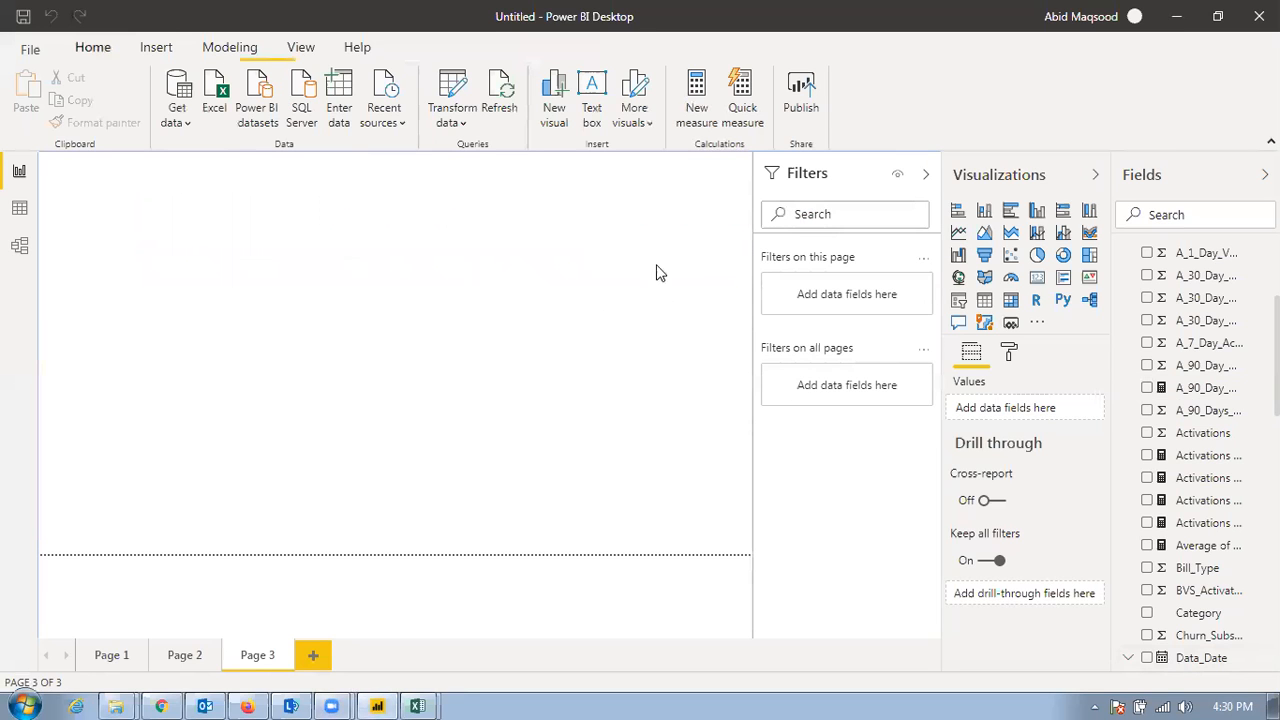
Insert a line chart on Page 3 with Data_Date on the axis and A_1_Day_Active_Base as its values
left_click(958, 232)
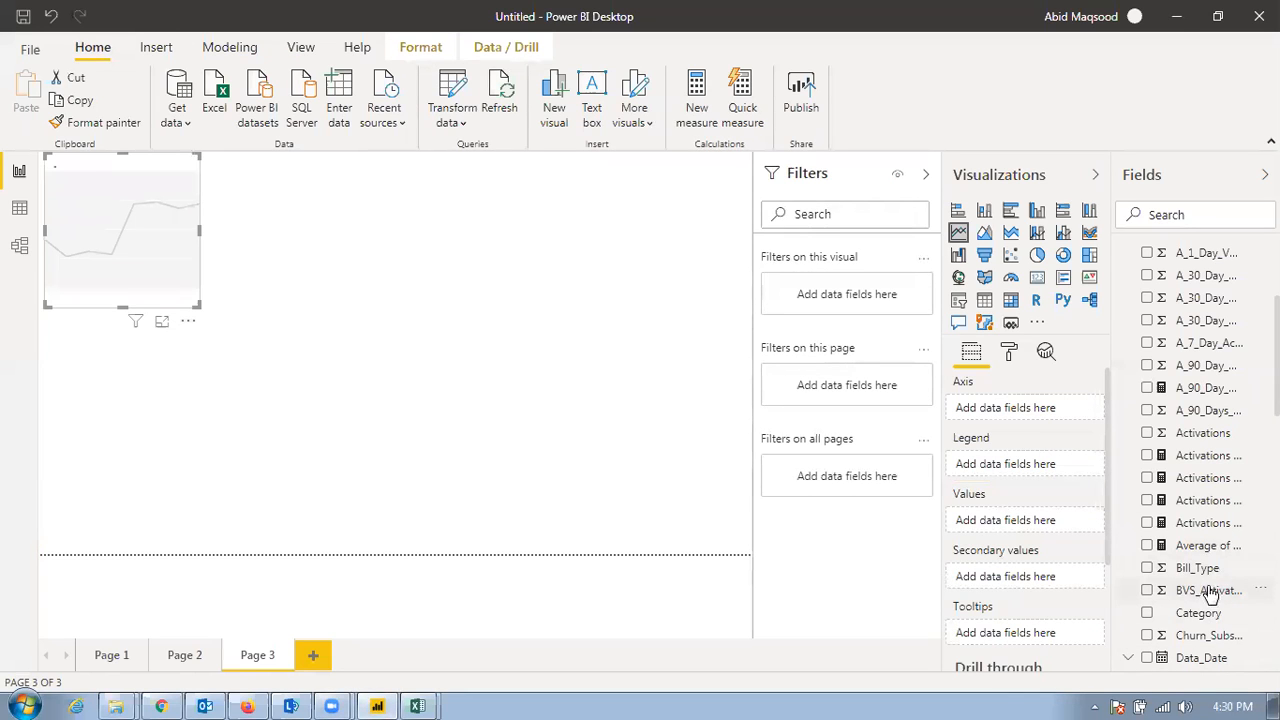
scroll(1212, 600, "down", 2)
left_click_drag(1172, 558, 1014, 412)
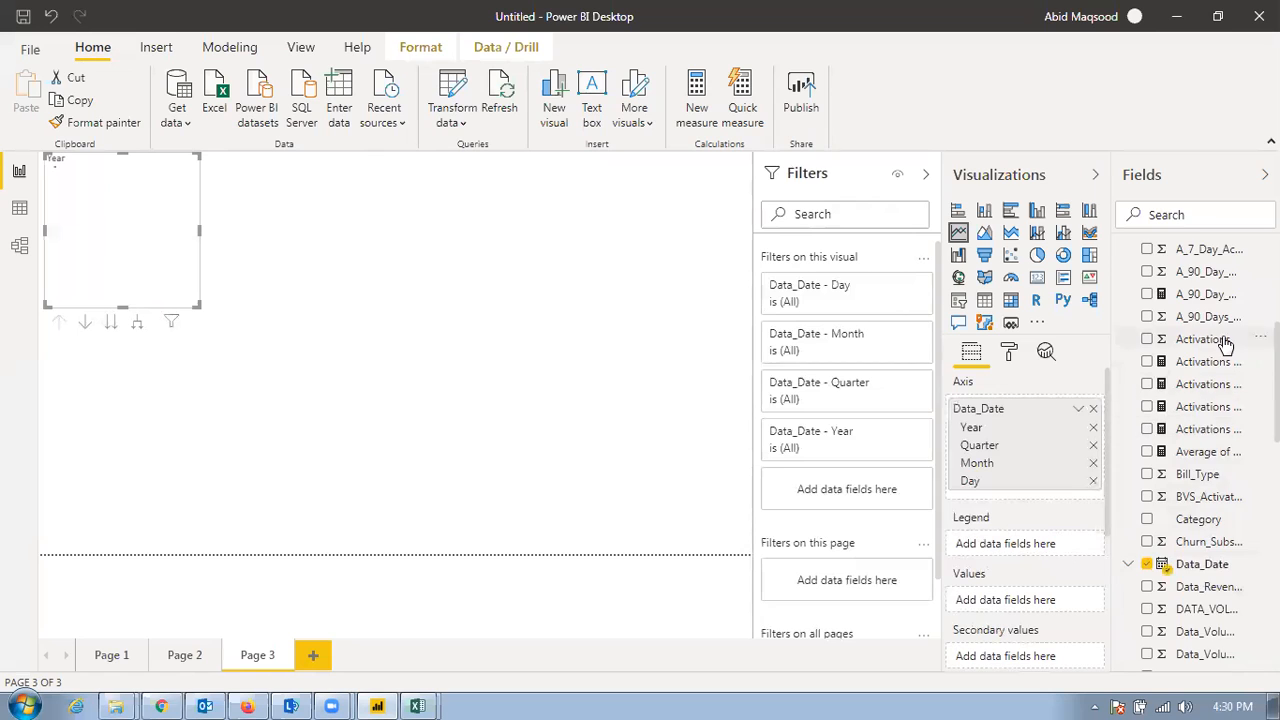
scroll(1226, 343, "up", 5)
left_click_drag(1205, 285, 1025, 605)
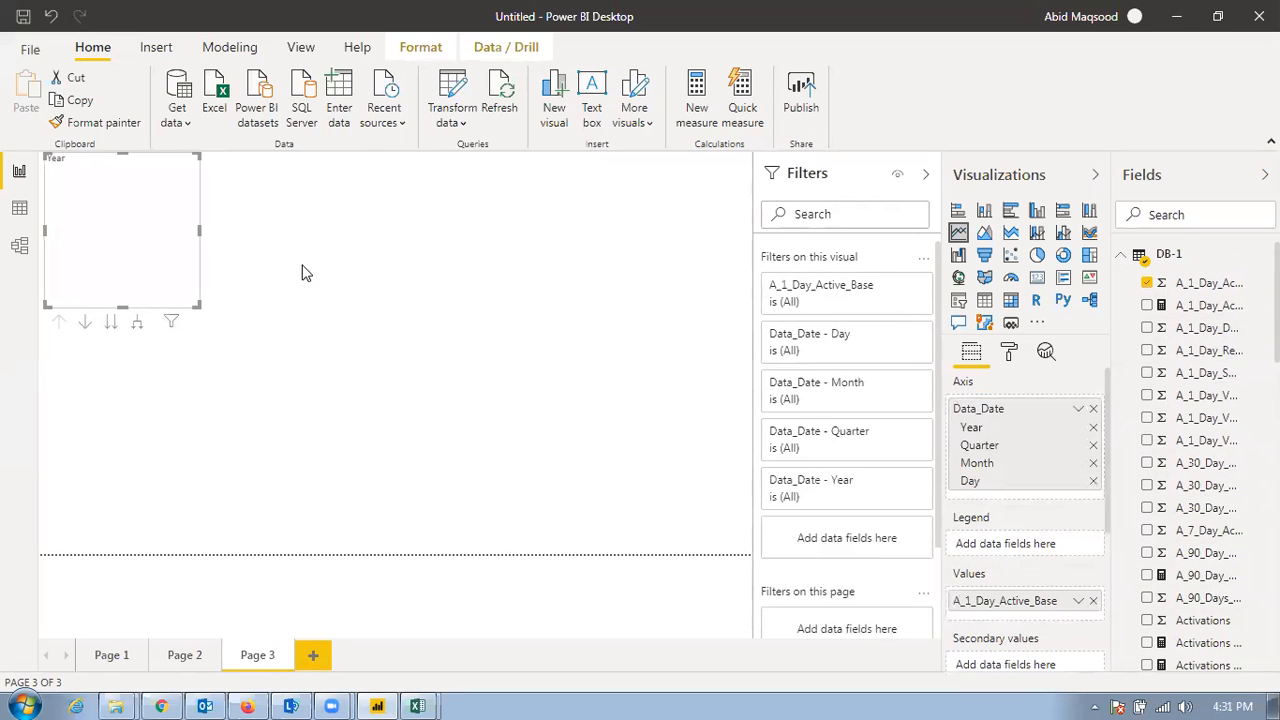
Widen the line chart and switch its axis from the date hierarchy to plain Data_Date values
left_click_drag(203, 232, 491, 317)
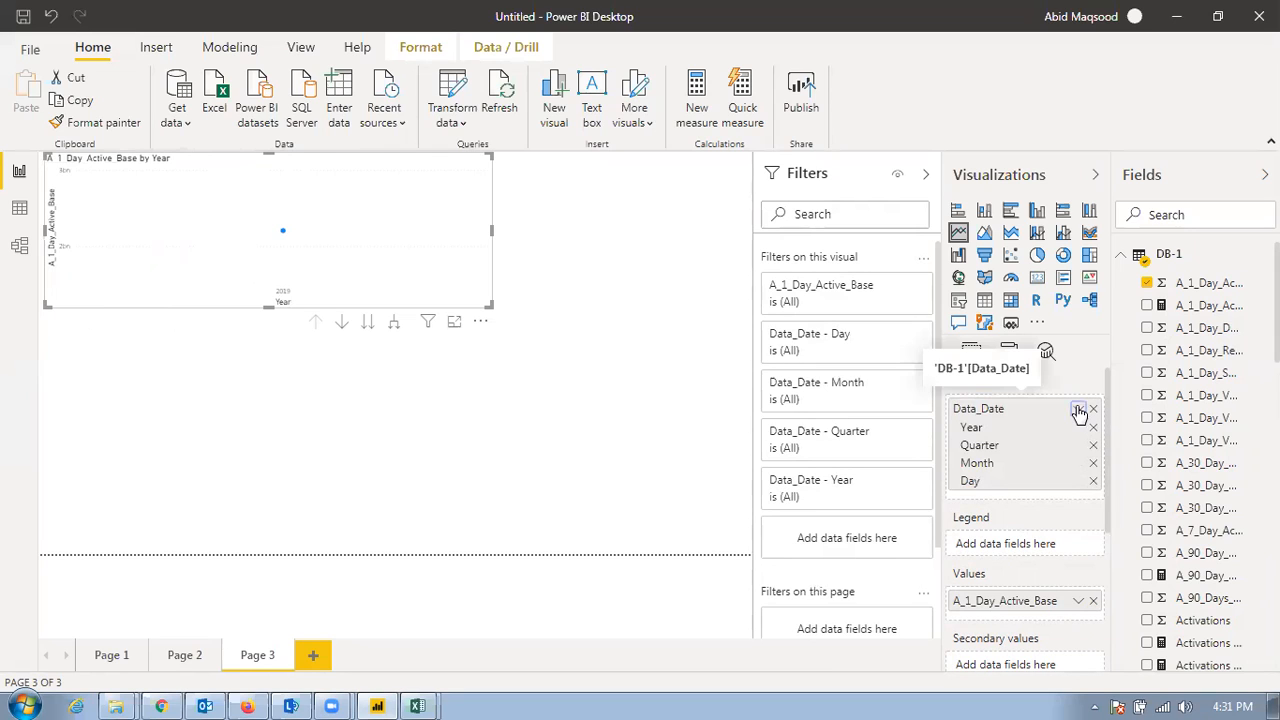
left_click(1078, 409)
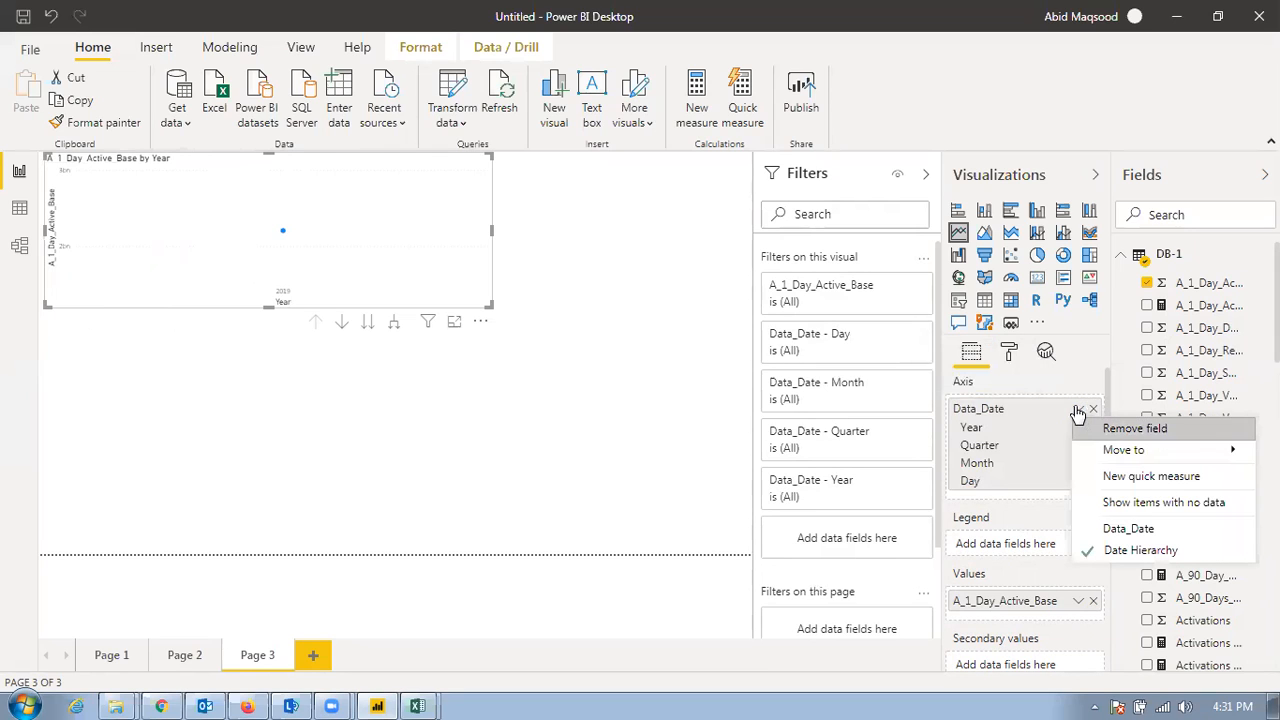
left_click(1121, 527)
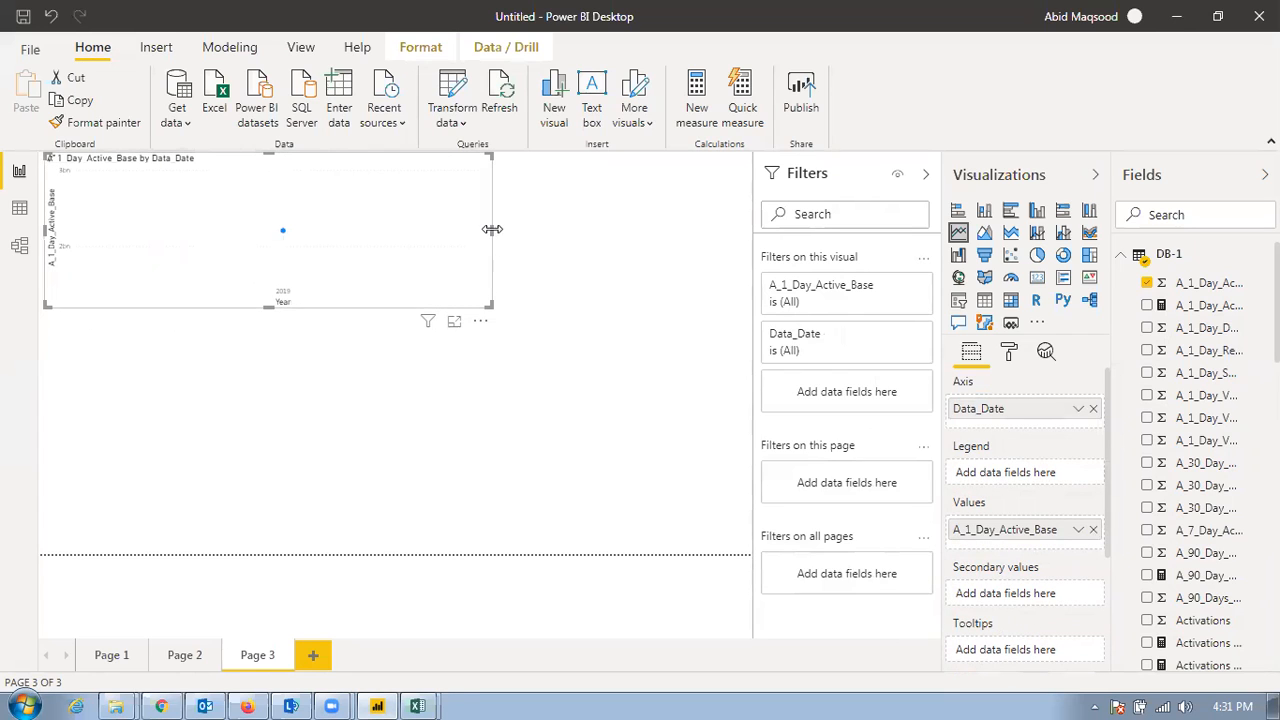
Enlarge the line chart to fill most of the page's width and height
left_click_drag(490, 241, 673, 252)
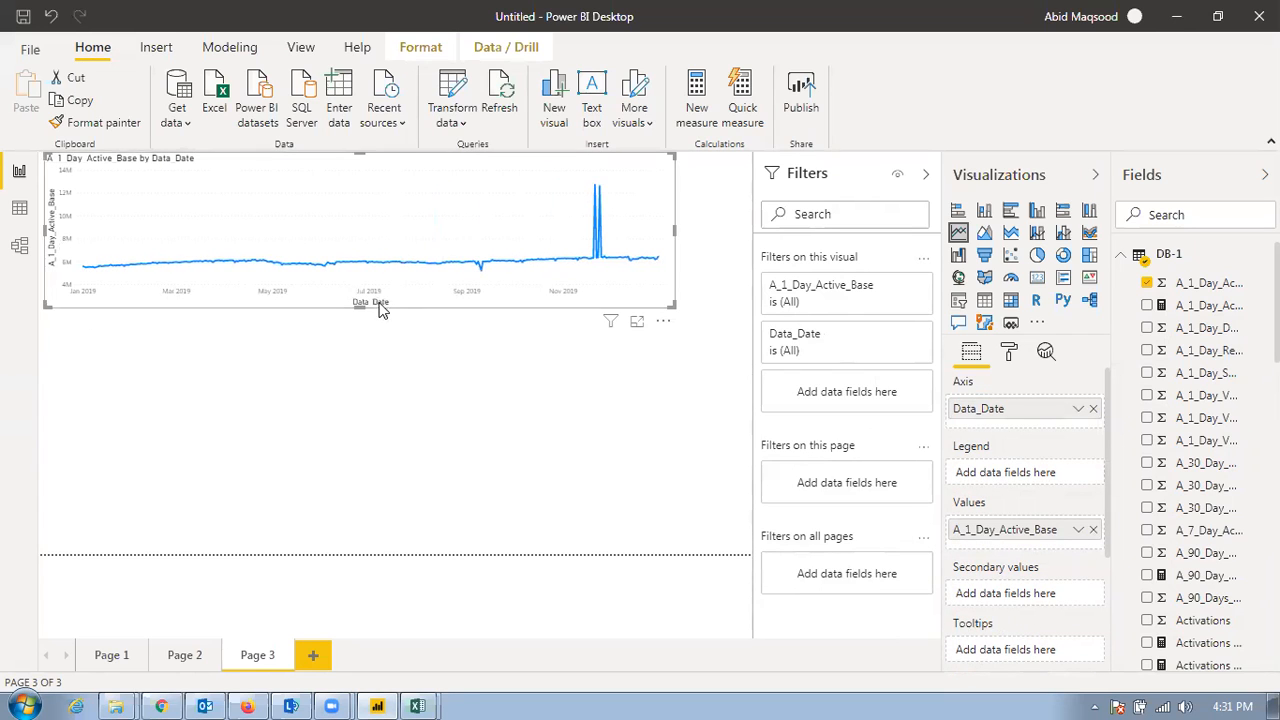
left_click_drag(365, 307, 347, 495)
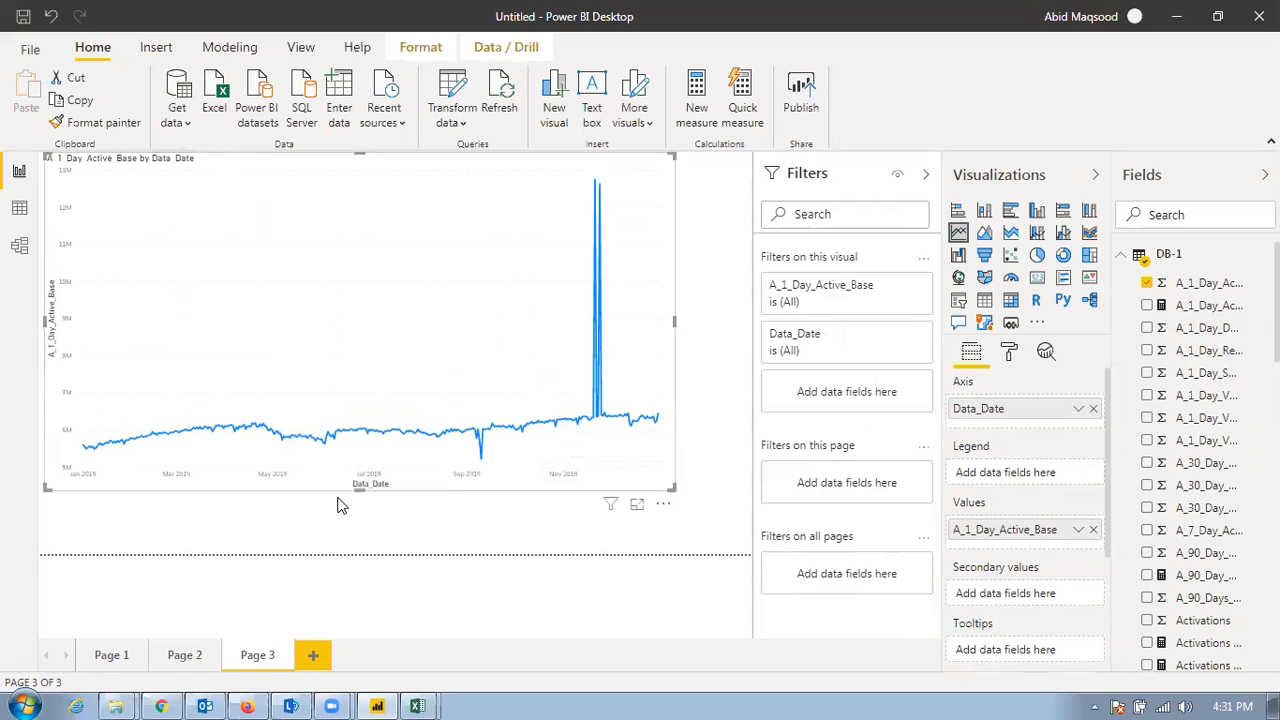
mouse_move(333, 440)
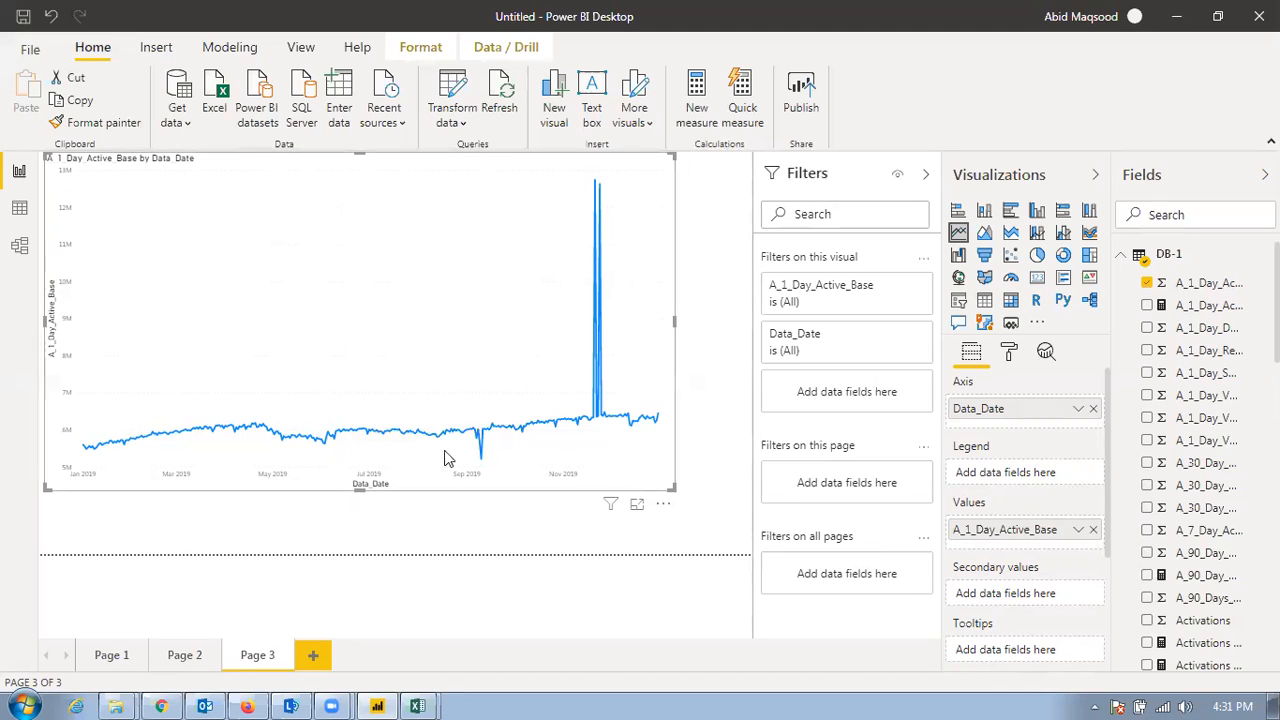
Shrink the line chart to a small visual in the page's upper-left corner and deselect it
left_click(1232, 594)
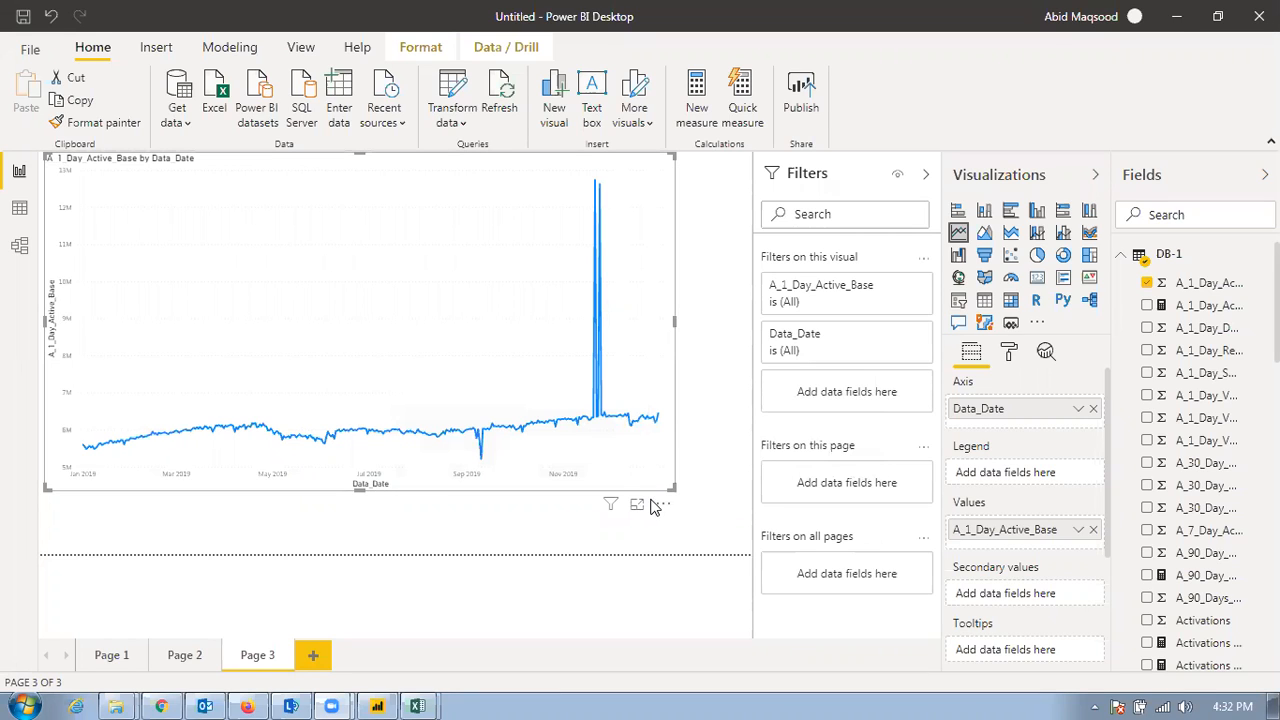
left_click_drag(675, 488, 309, 320)
left_click(547, 377)
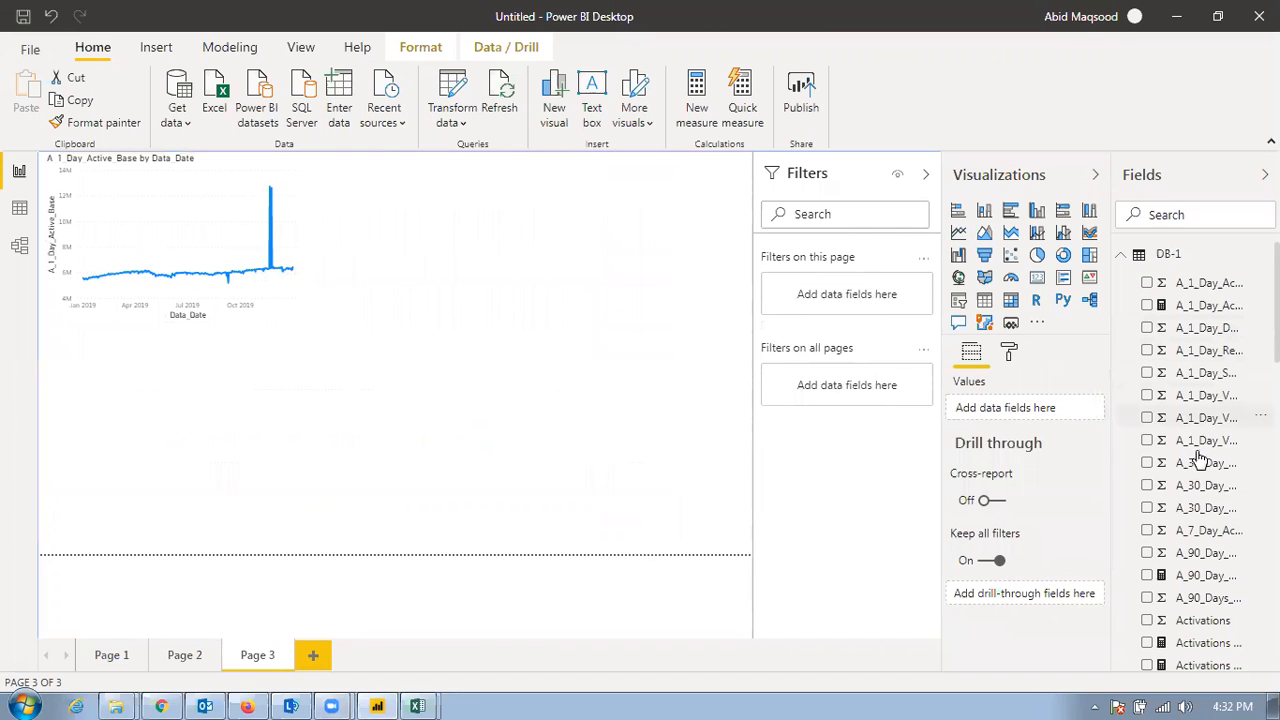
Examine the ERROR clause in the formula of the A_90_Day_Active_Base YTD measure
left_click(1207, 577)
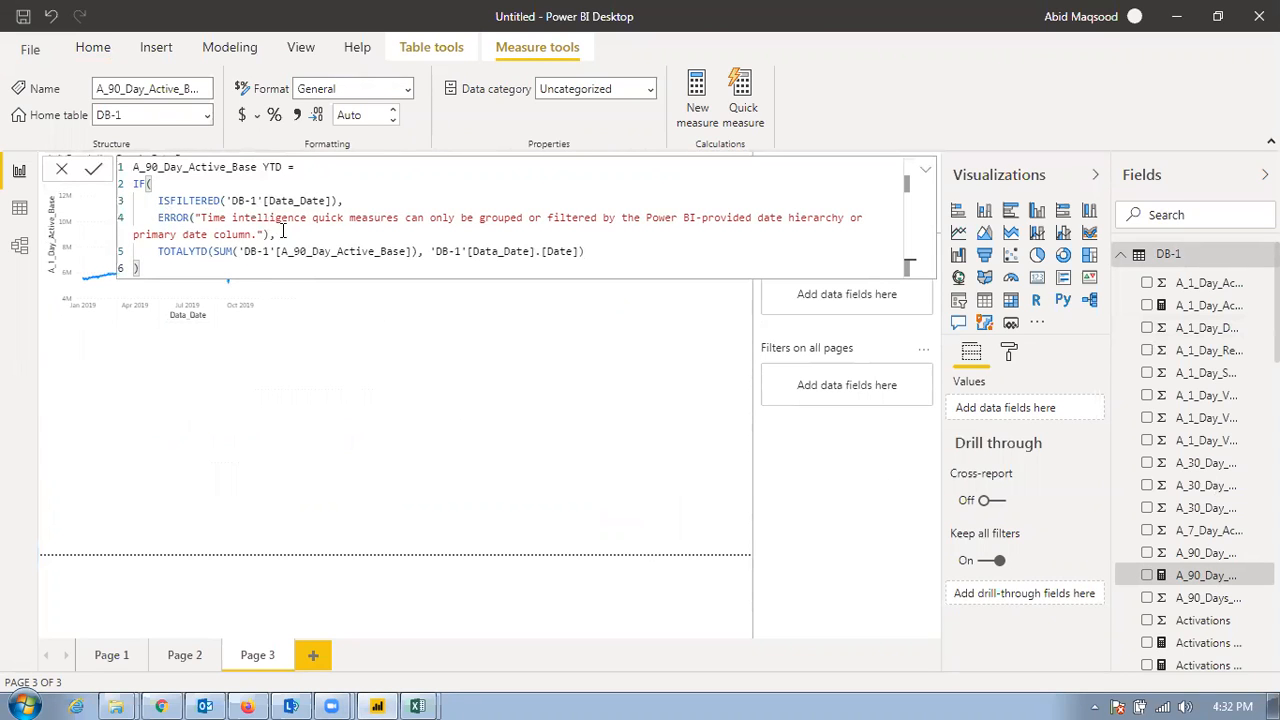
left_click_drag(286, 234, 158, 217)
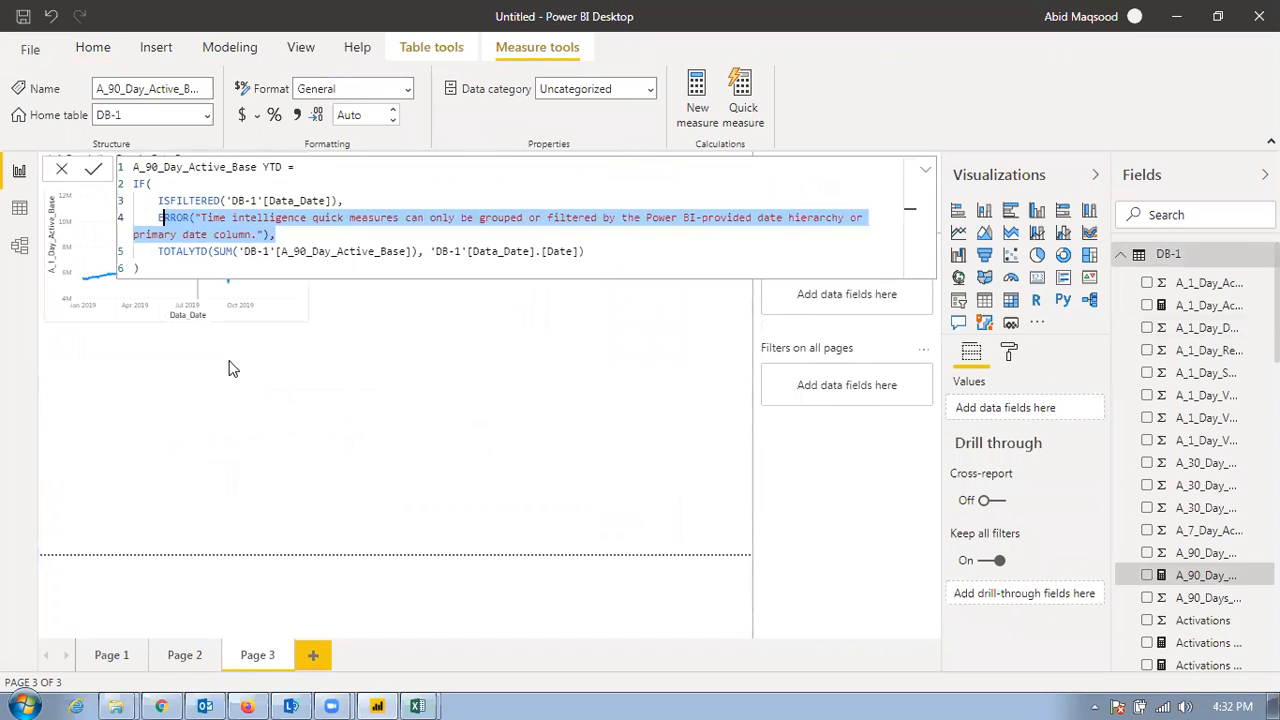
left_click(293, 390)
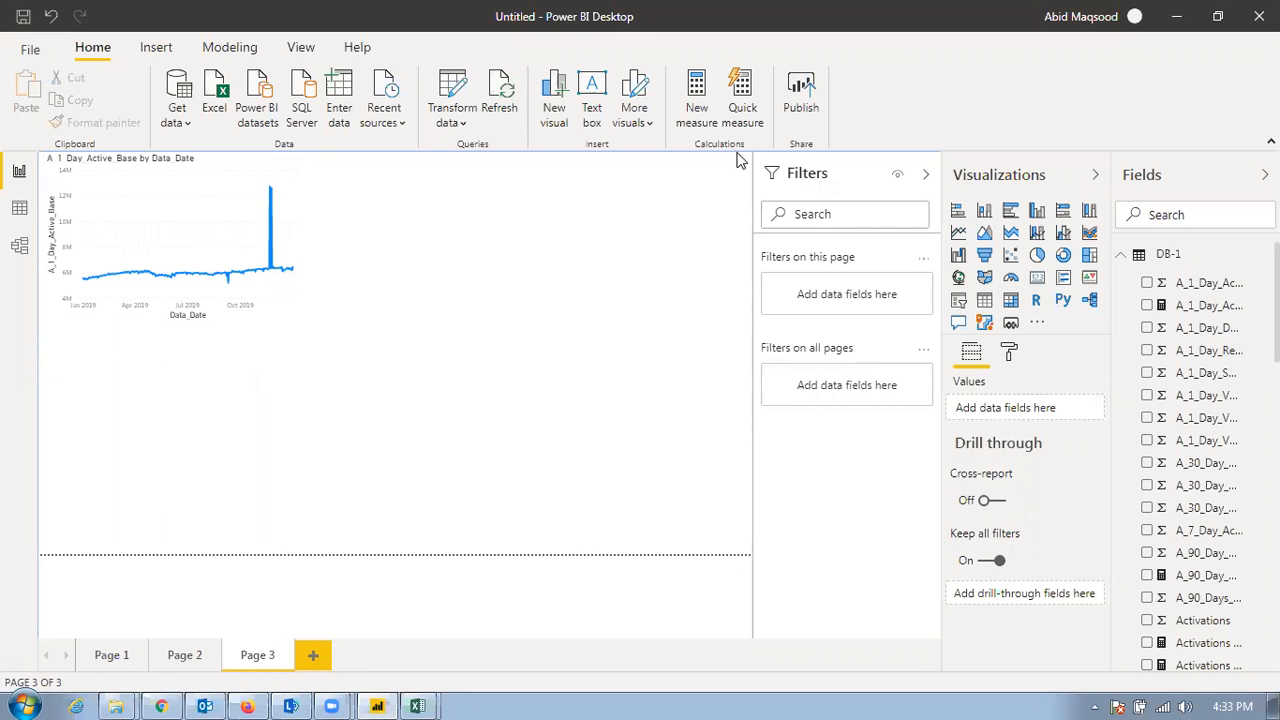
Create a Quarter-to-date total quick measure with the sum of GA as base value and Data_Date as date
left_click(742, 90)
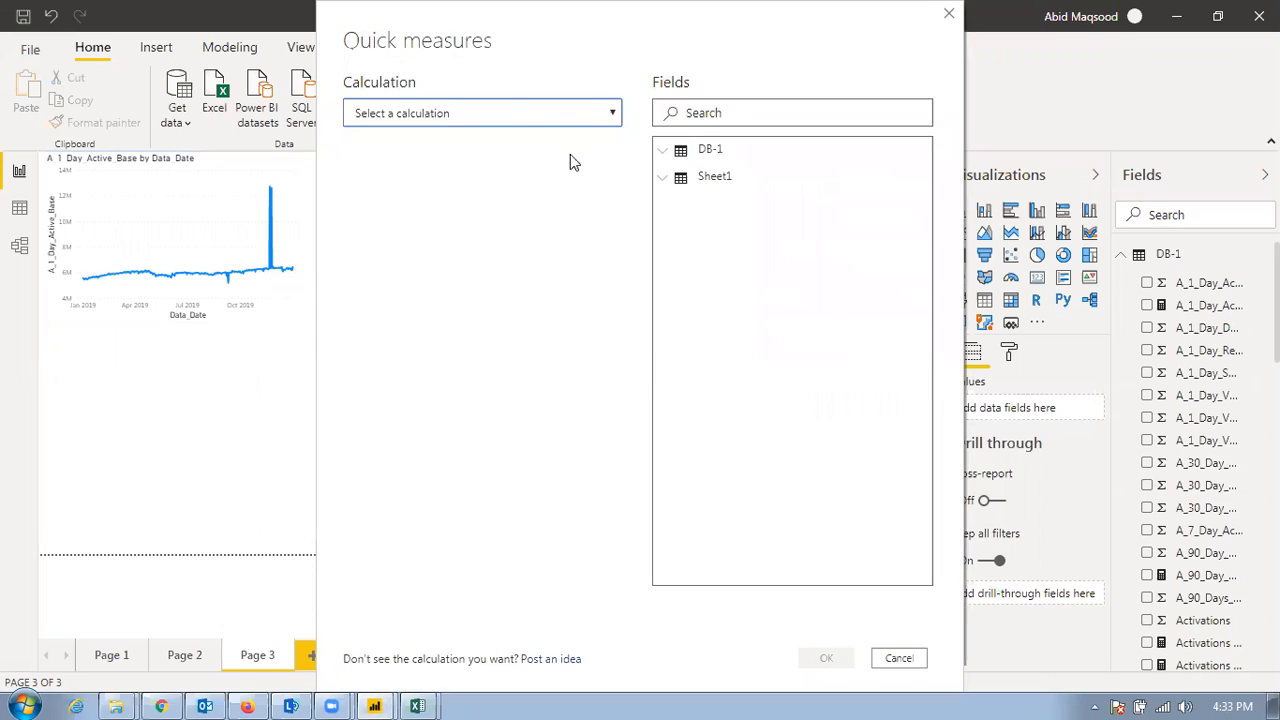
left_click(505, 118)
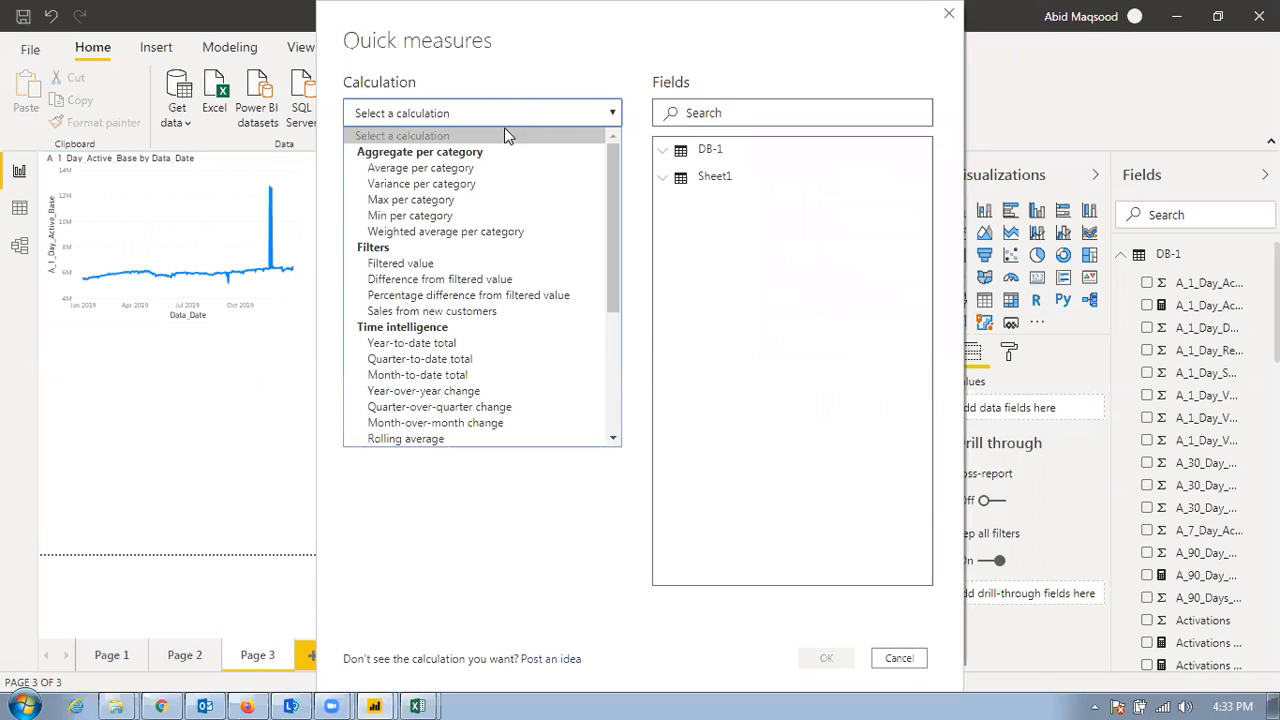
left_click(423, 366)
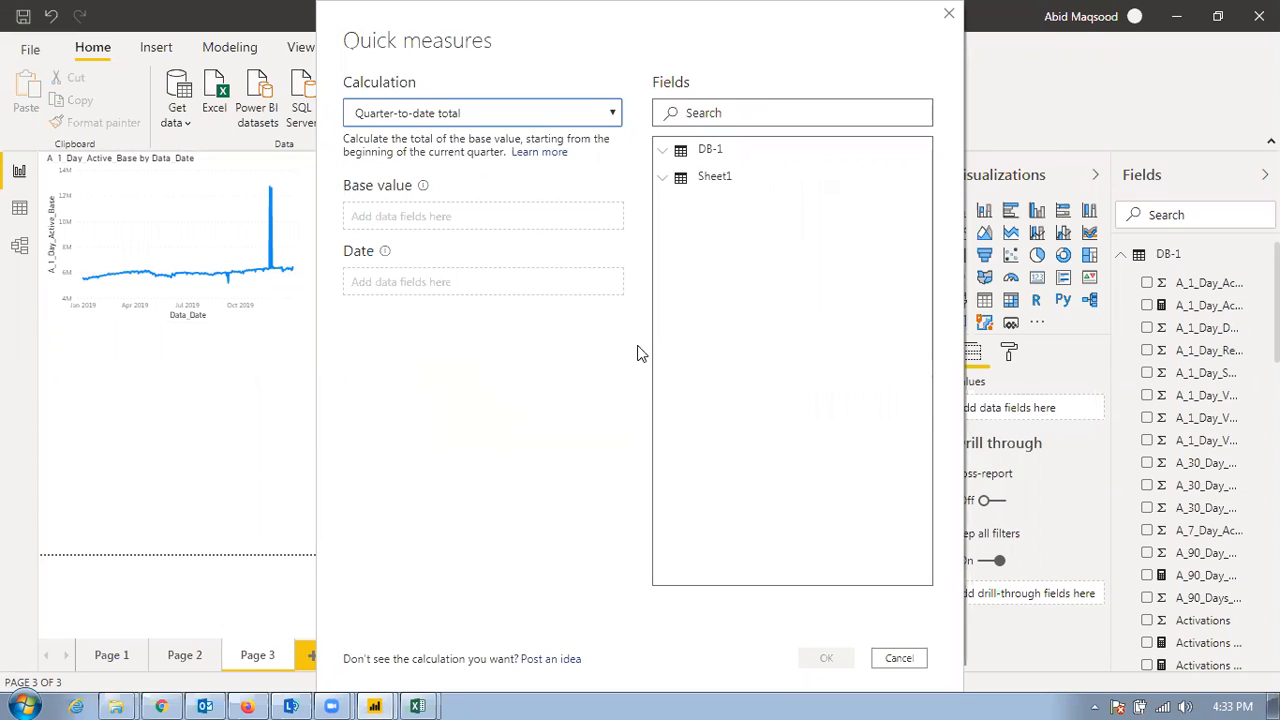
left_click(664, 152)
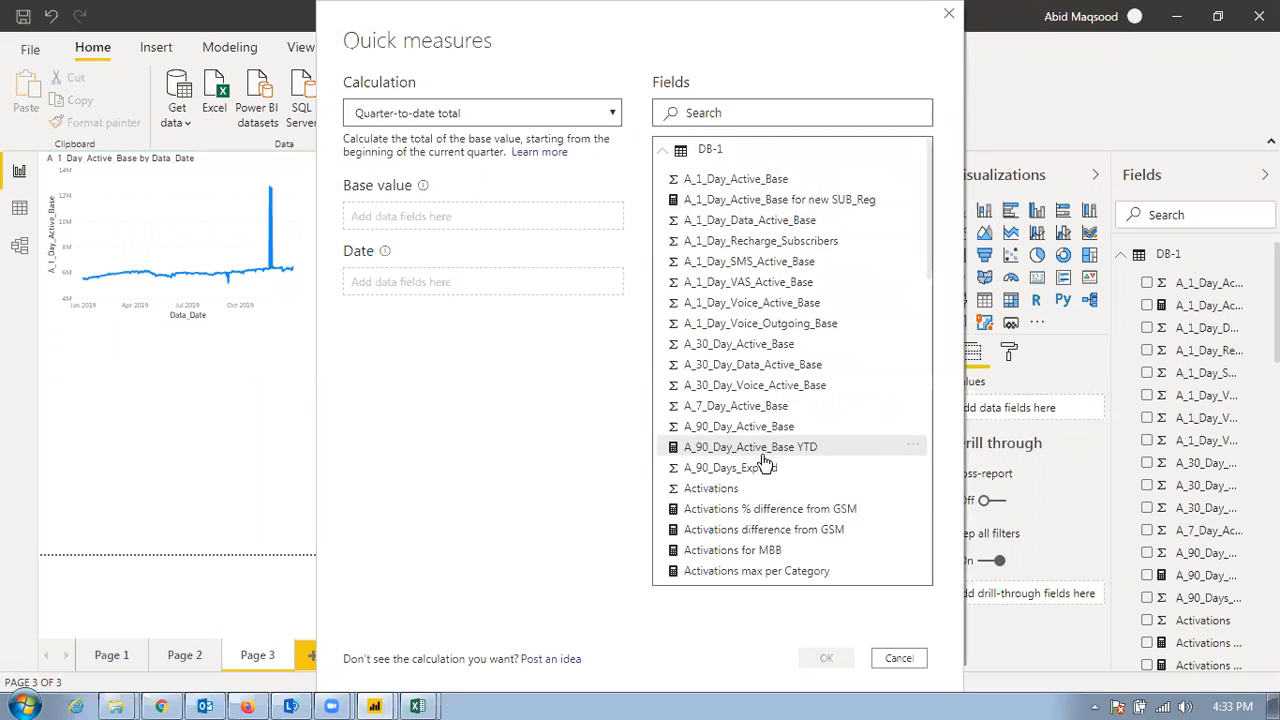
scroll(740, 488, "down", 6)
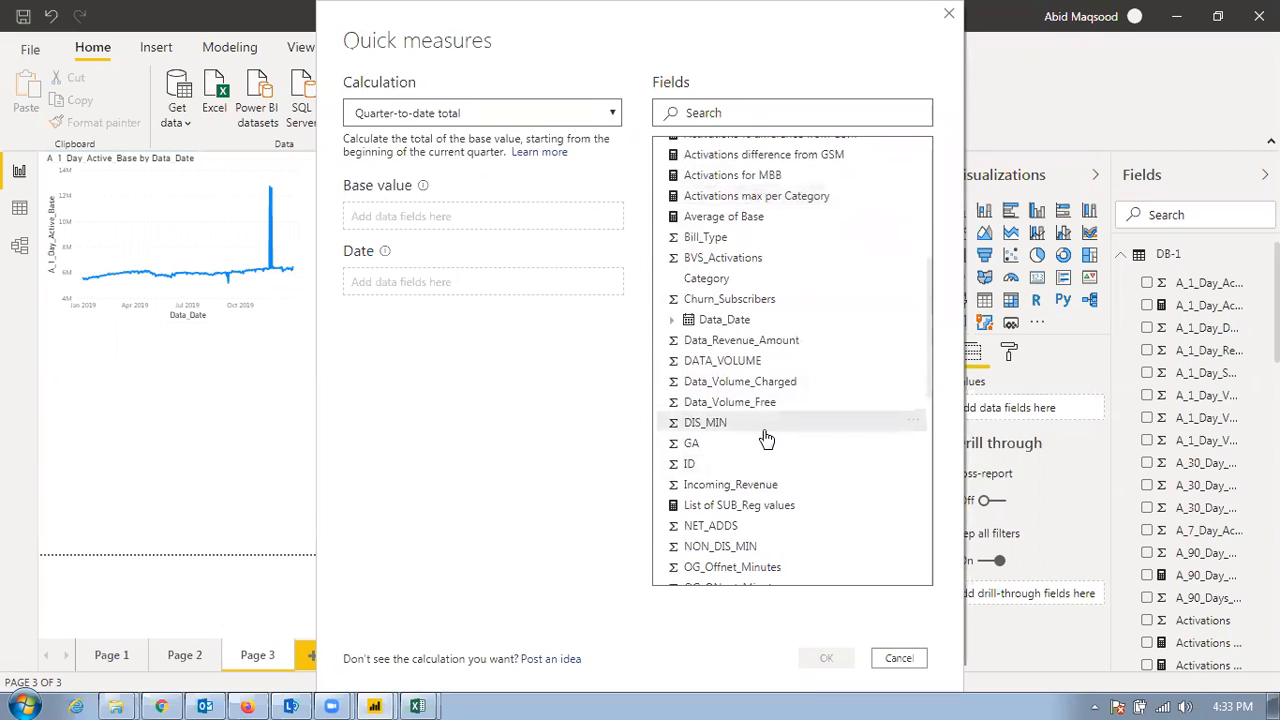
left_click_drag(714, 451, 448, 220)
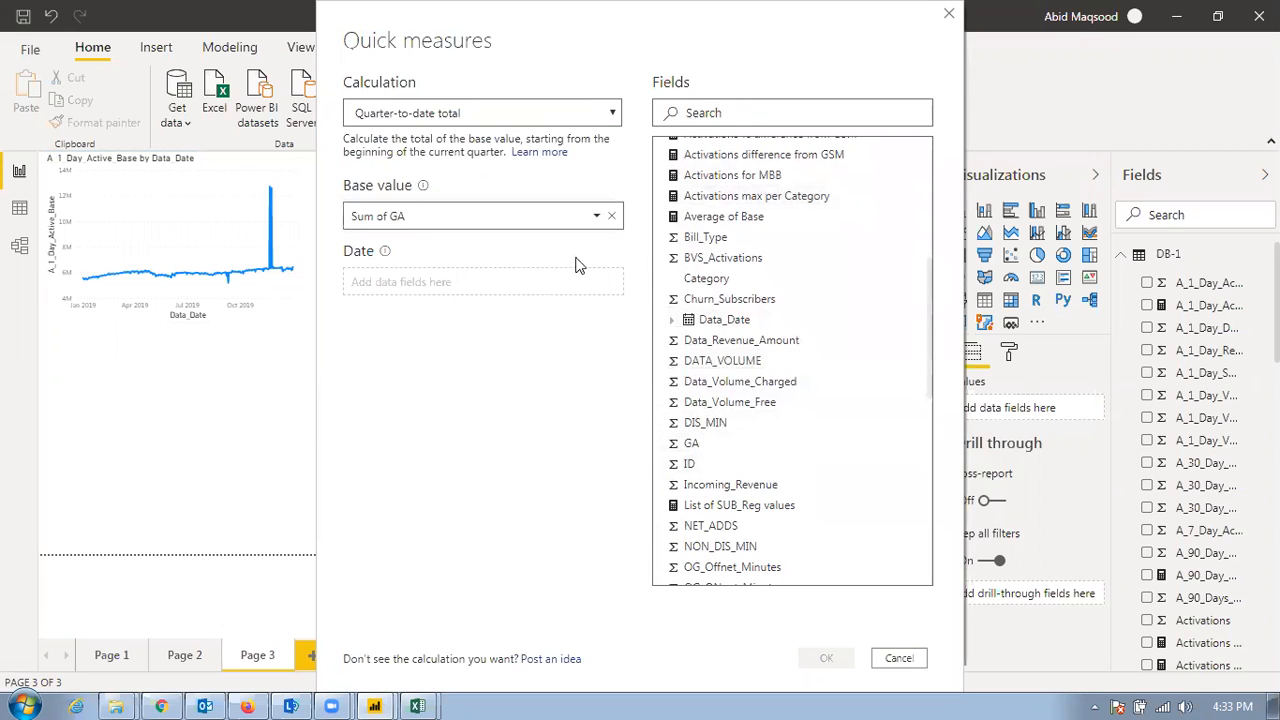
left_click_drag(476, 285, 476, 285)
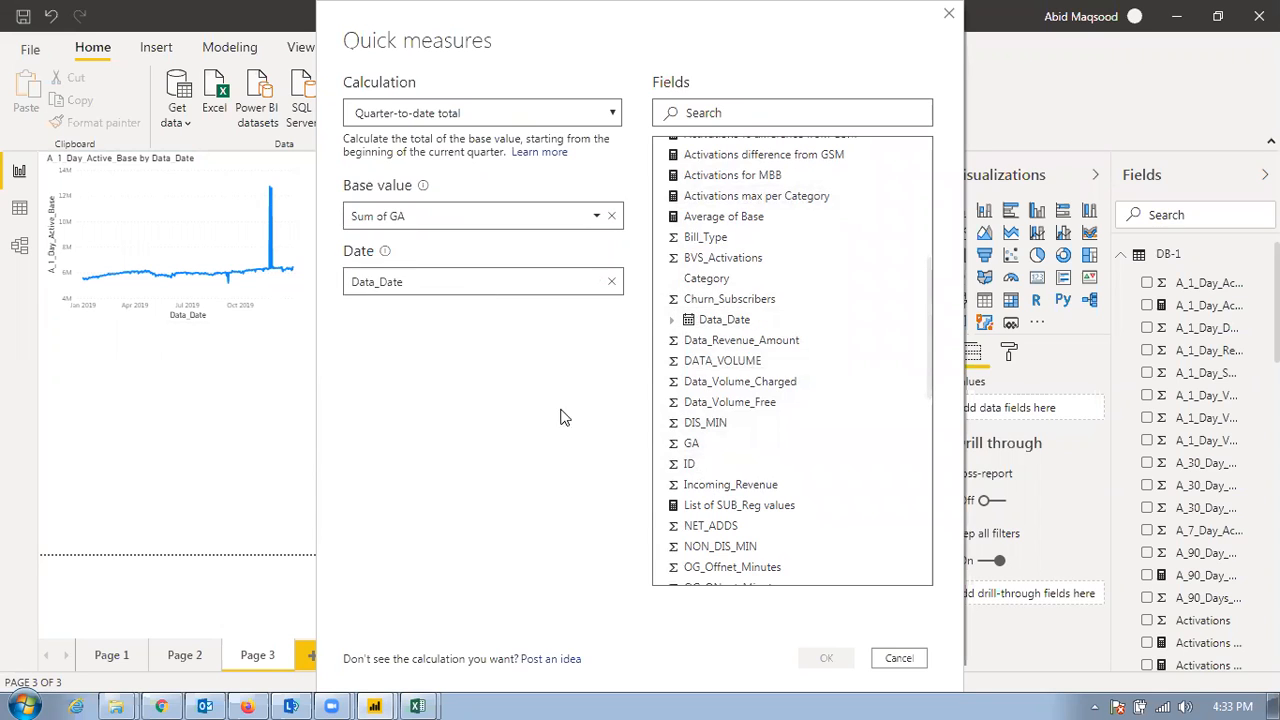
left_click(818, 656)
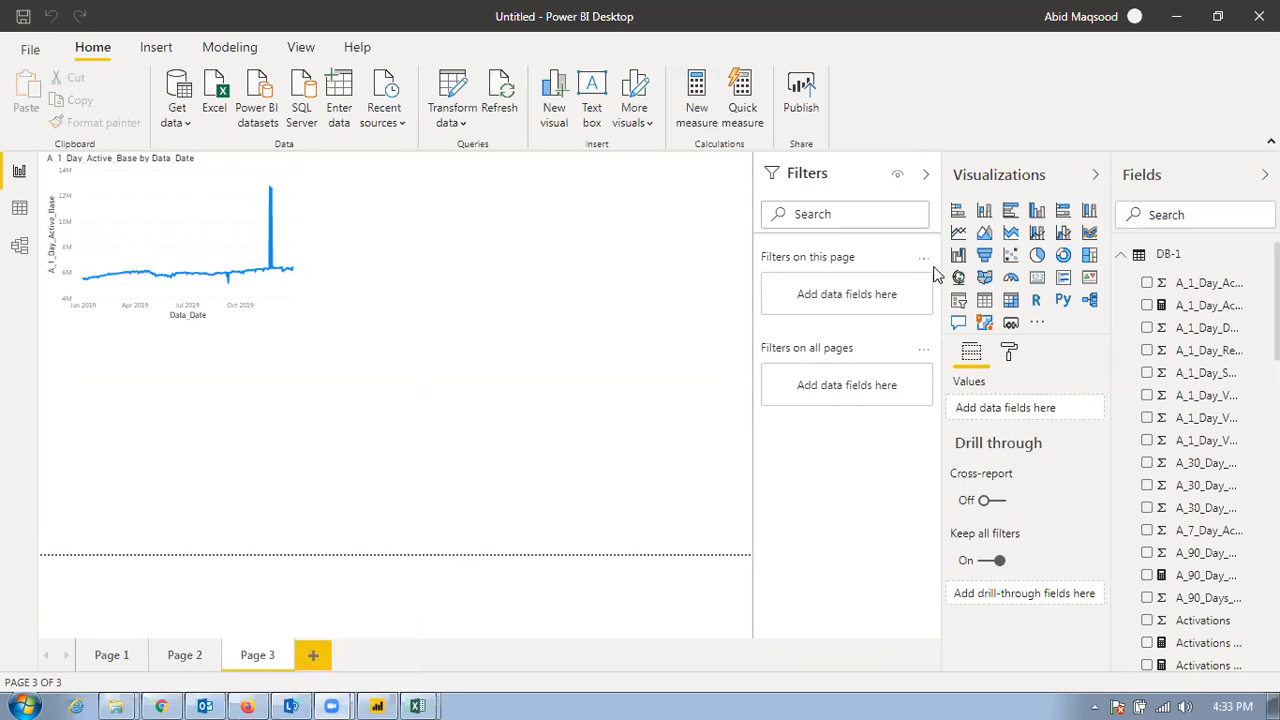
Start another quick measure and set its calculation to Quarter-over-quarter change
left_click(755, 118)
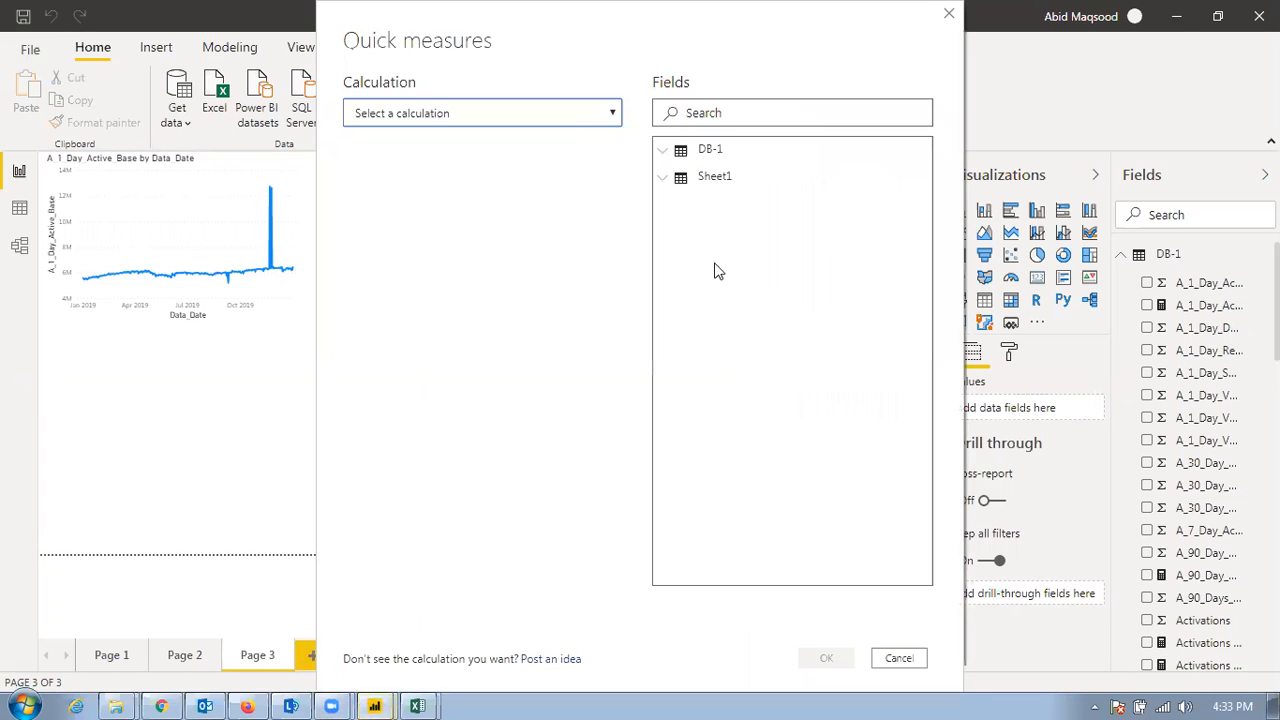
left_click(566, 118)
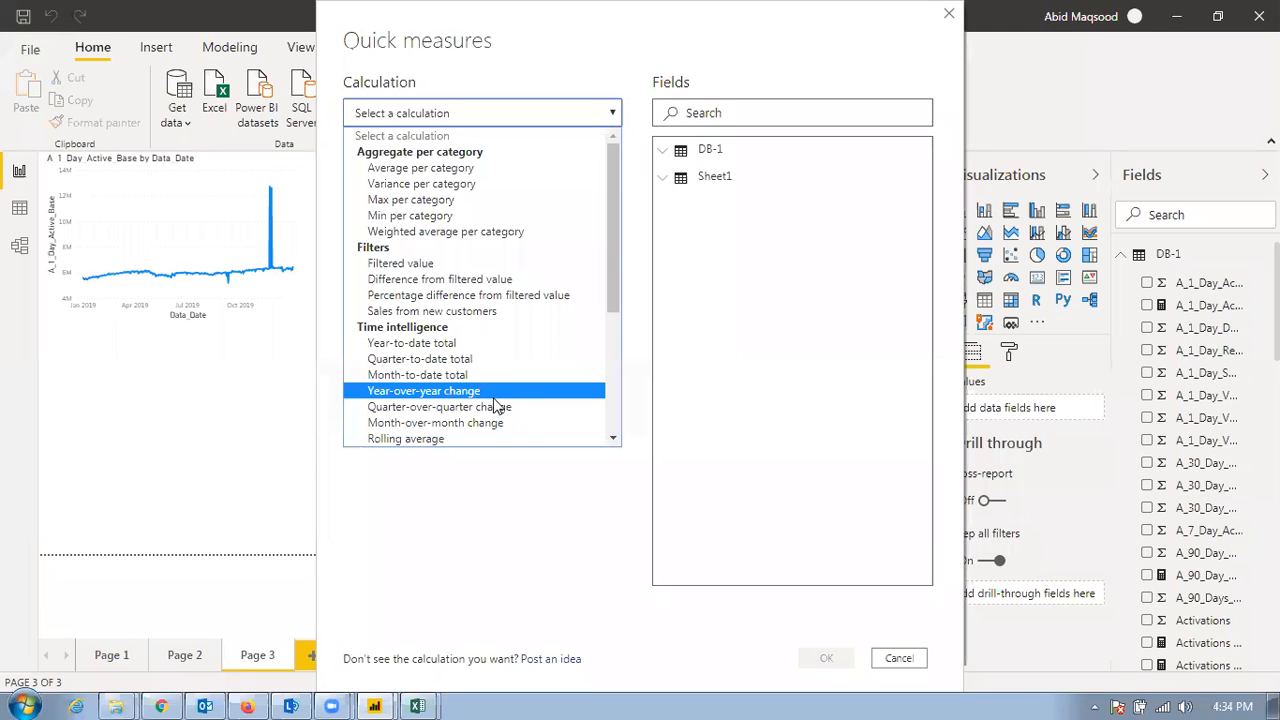
scroll(520, 428, "down", 2)
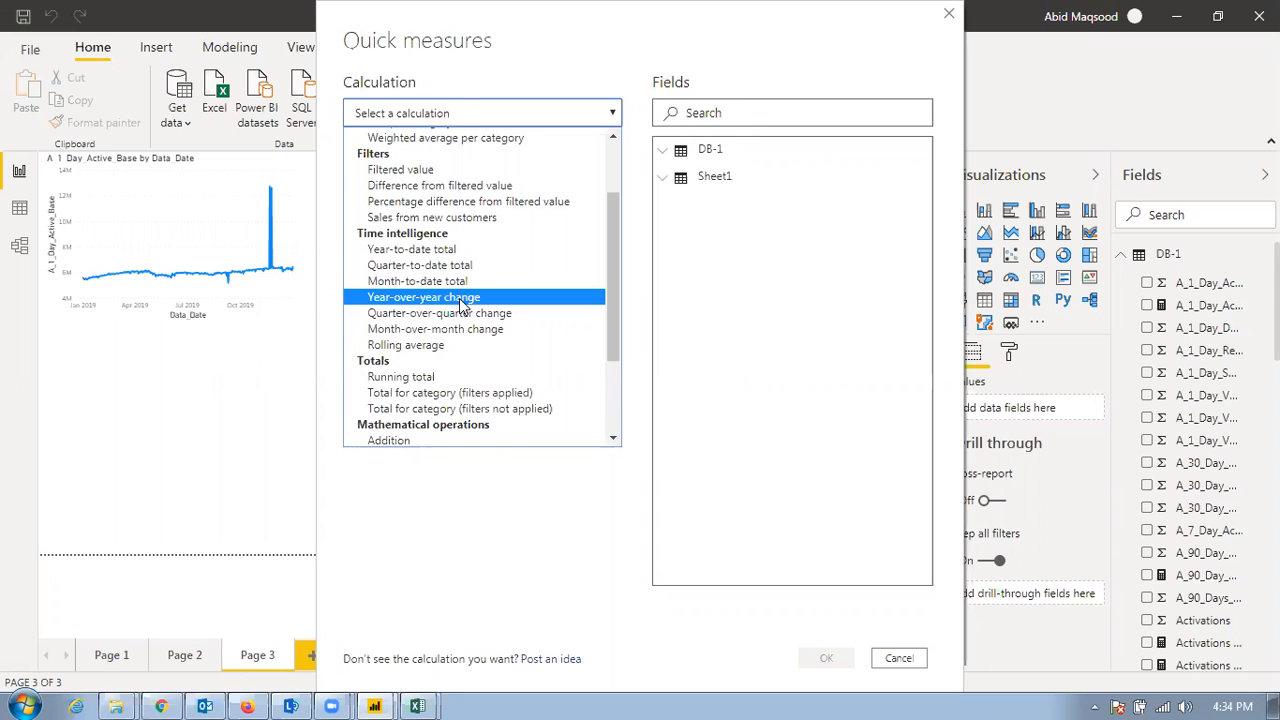
left_click(462, 304)
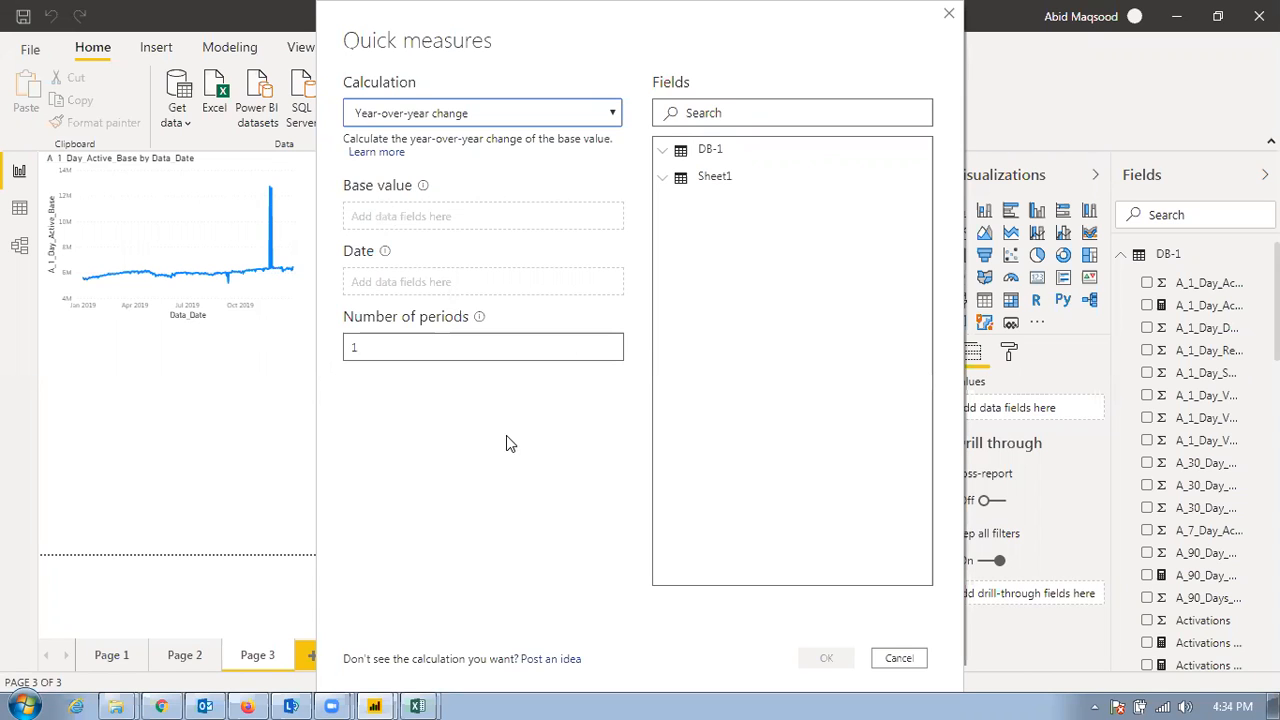
left_click(612, 115)
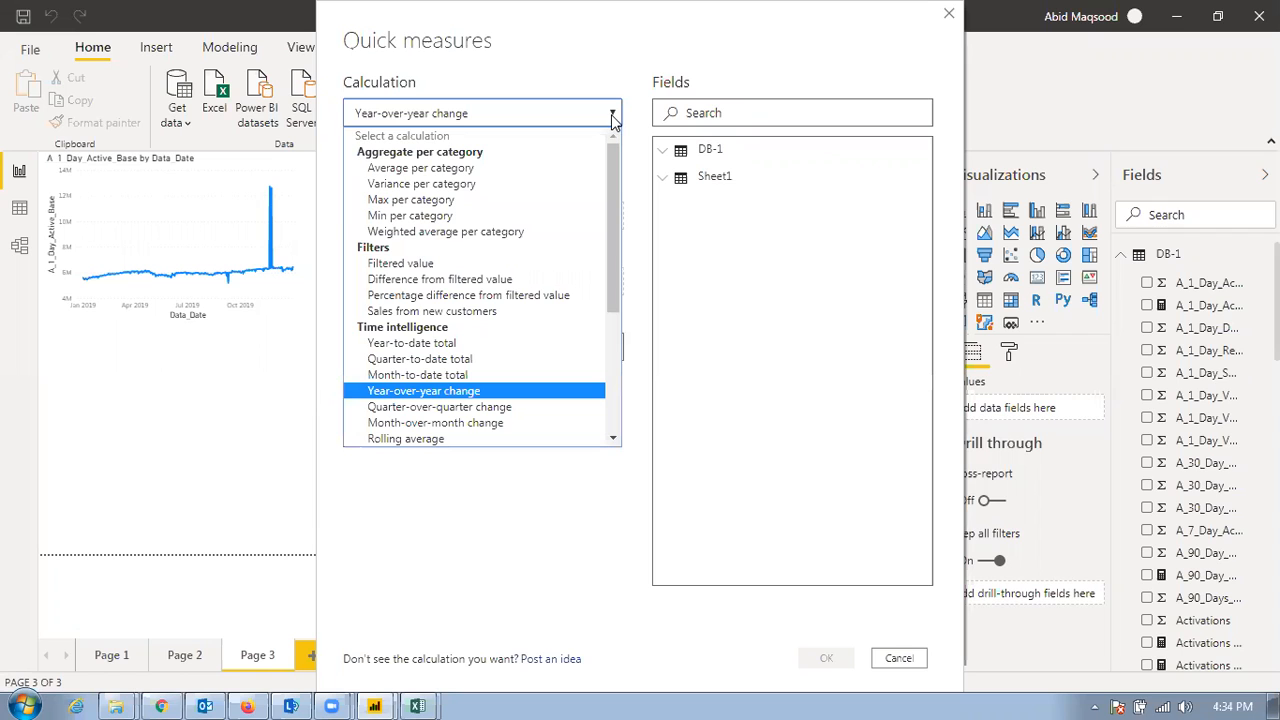
left_click_drag(613, 171, 626, 224)
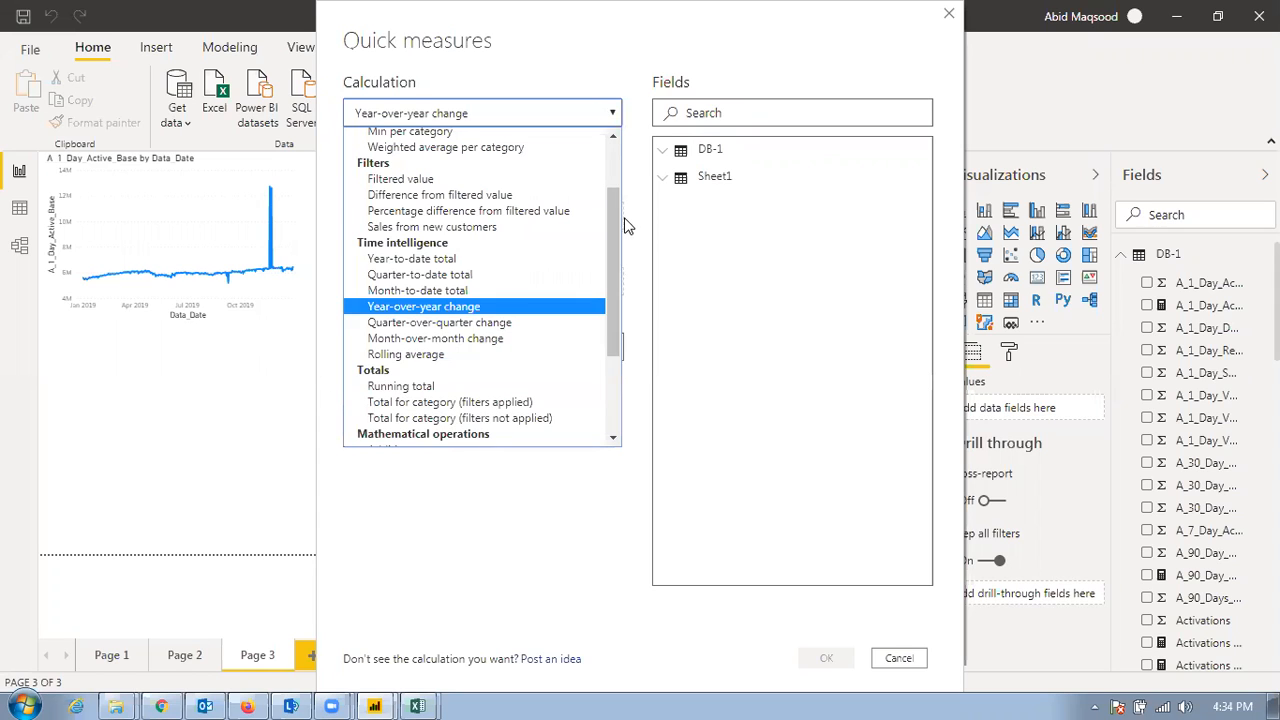
left_click(468, 322)
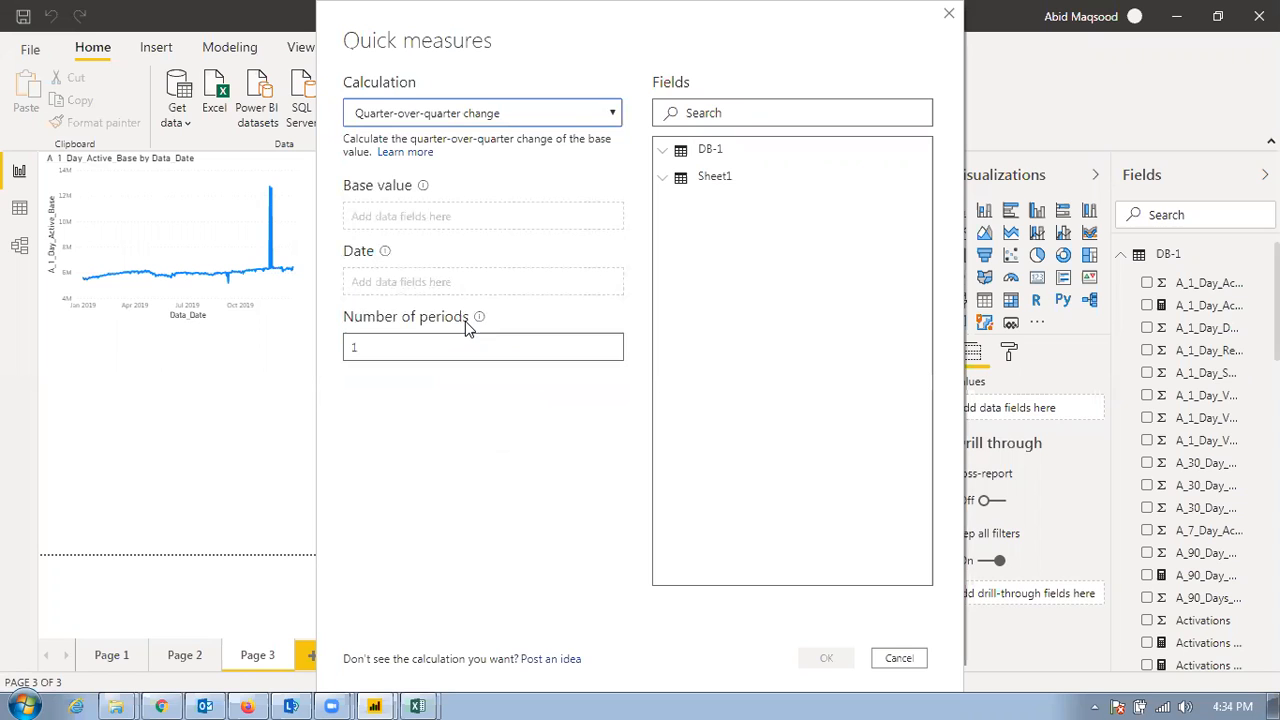
Create the quarter-over-quarter measure from the sum of Port_Out, with Data_Date as date and 4 periods
mouse_move(386, 250)
scroll(749, 323, "down", 5)
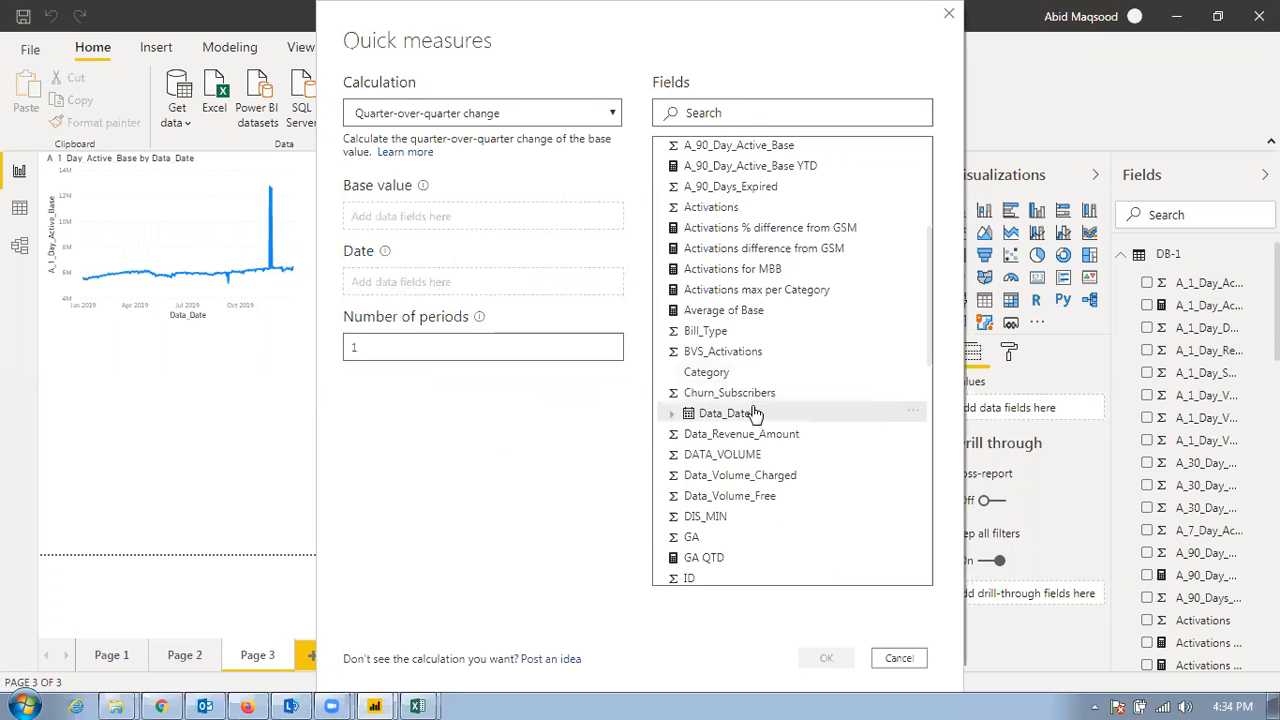
scroll(750, 413, "down", 6)
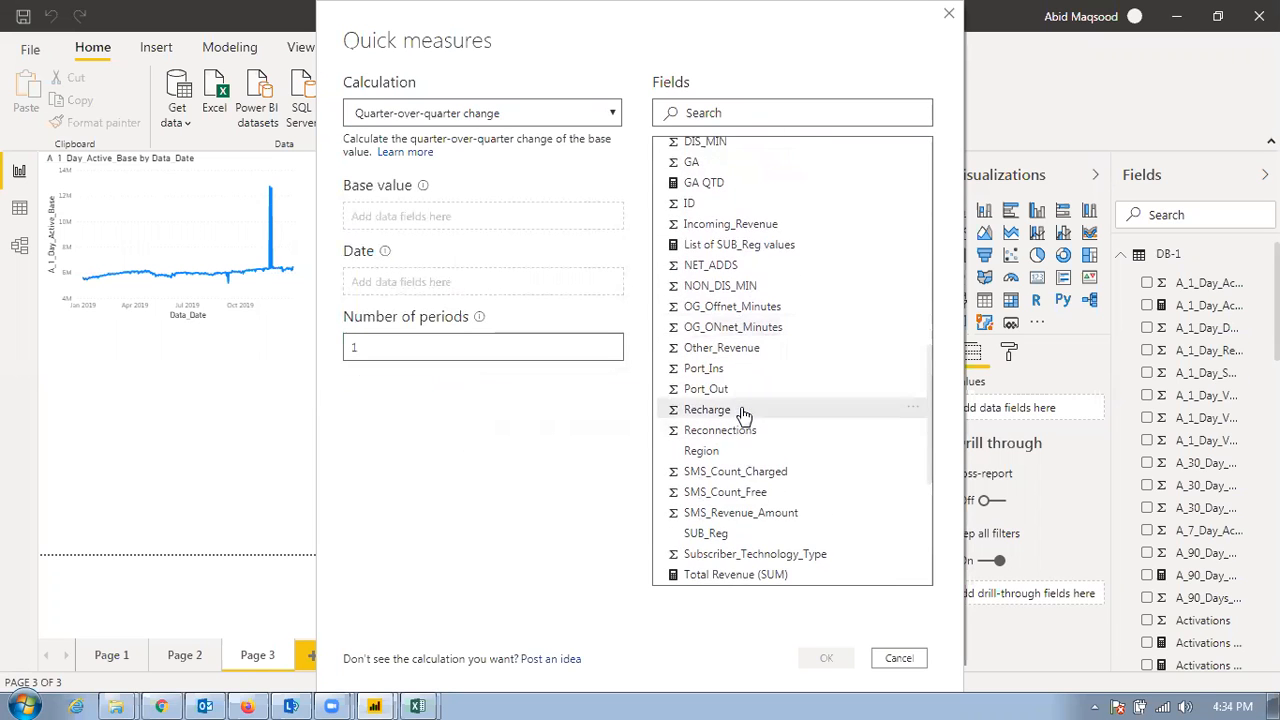
left_click_drag(686, 392, 450, 224)
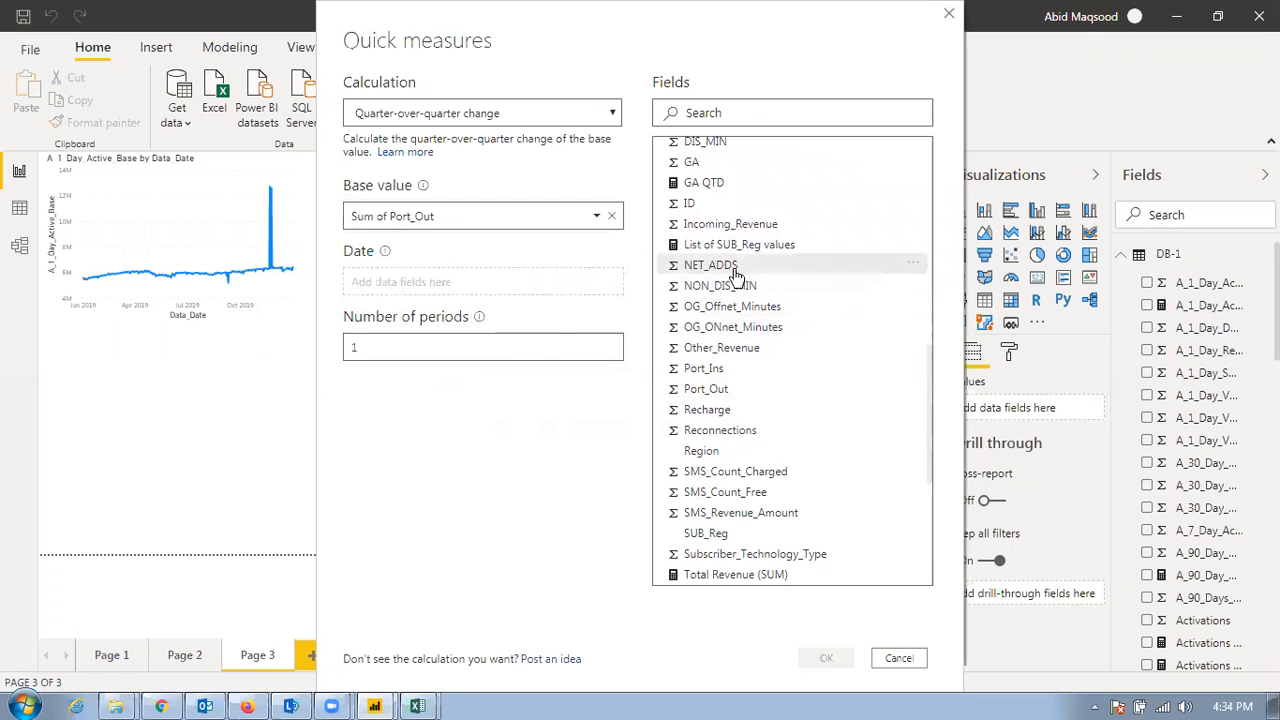
scroll(738, 290, "up", 5)
left_click_drag(728, 320, 408, 287)
left_click(405, 347)
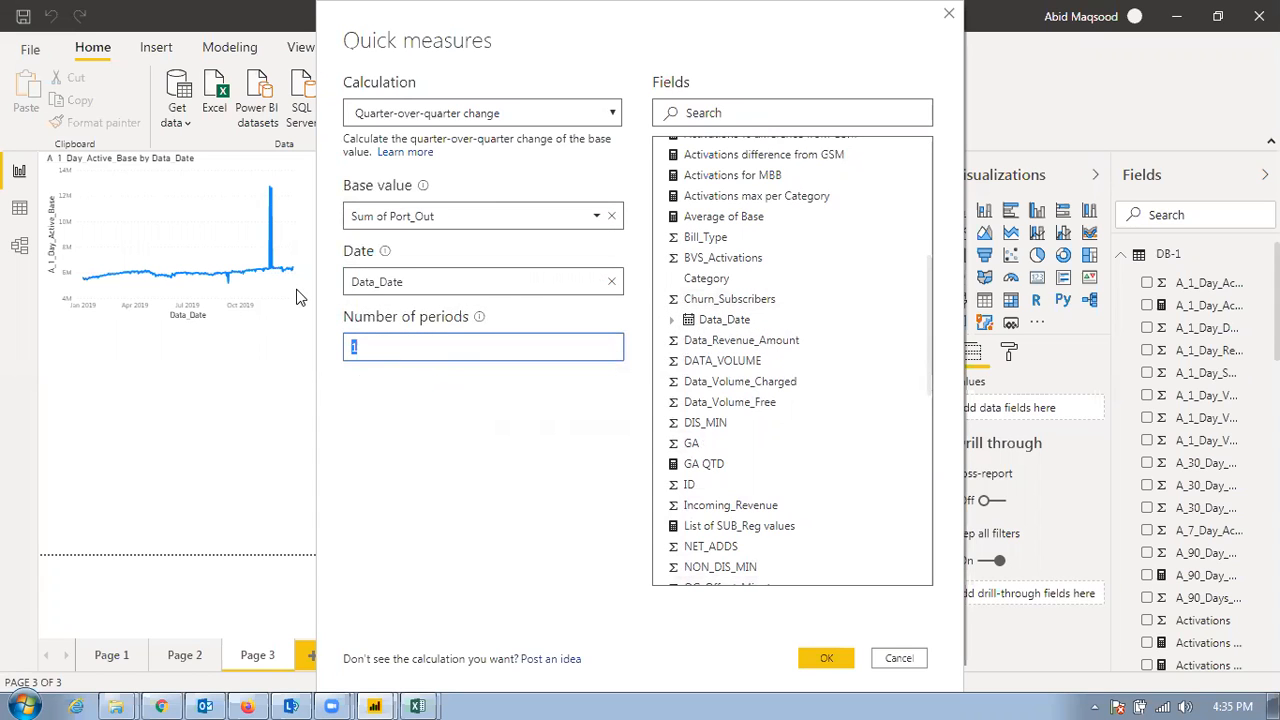
left_click(823, 655)
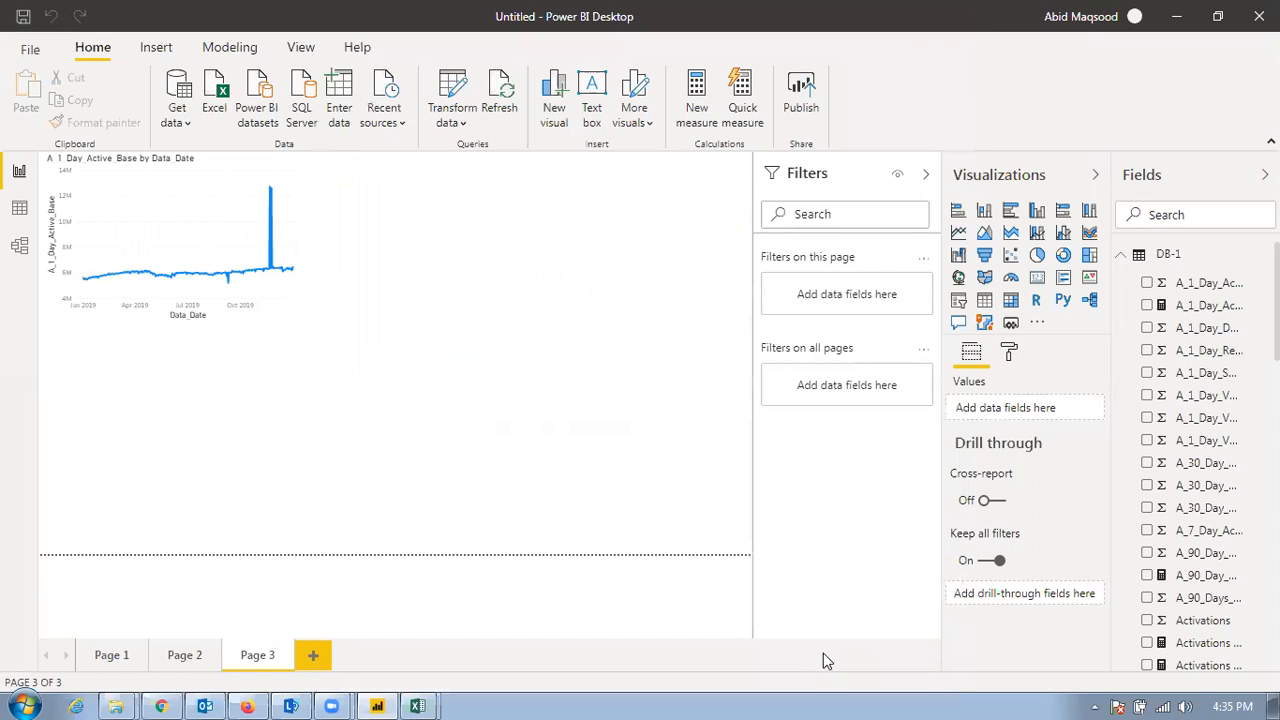
Insert a table visual below the line chart and fill it with GA QTD and SUB_Reg
left_click(984, 301)
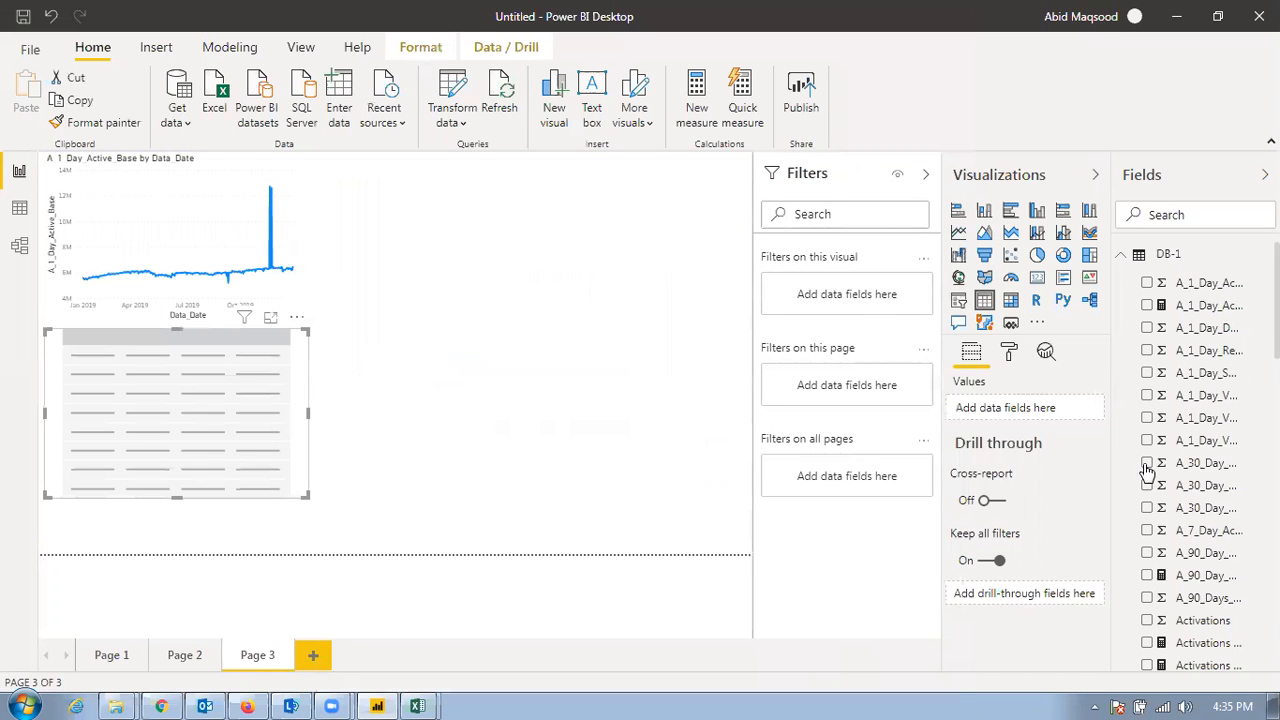
scroll(1203, 375, "down", 2)
scroll(1205, 388, "down", 6)
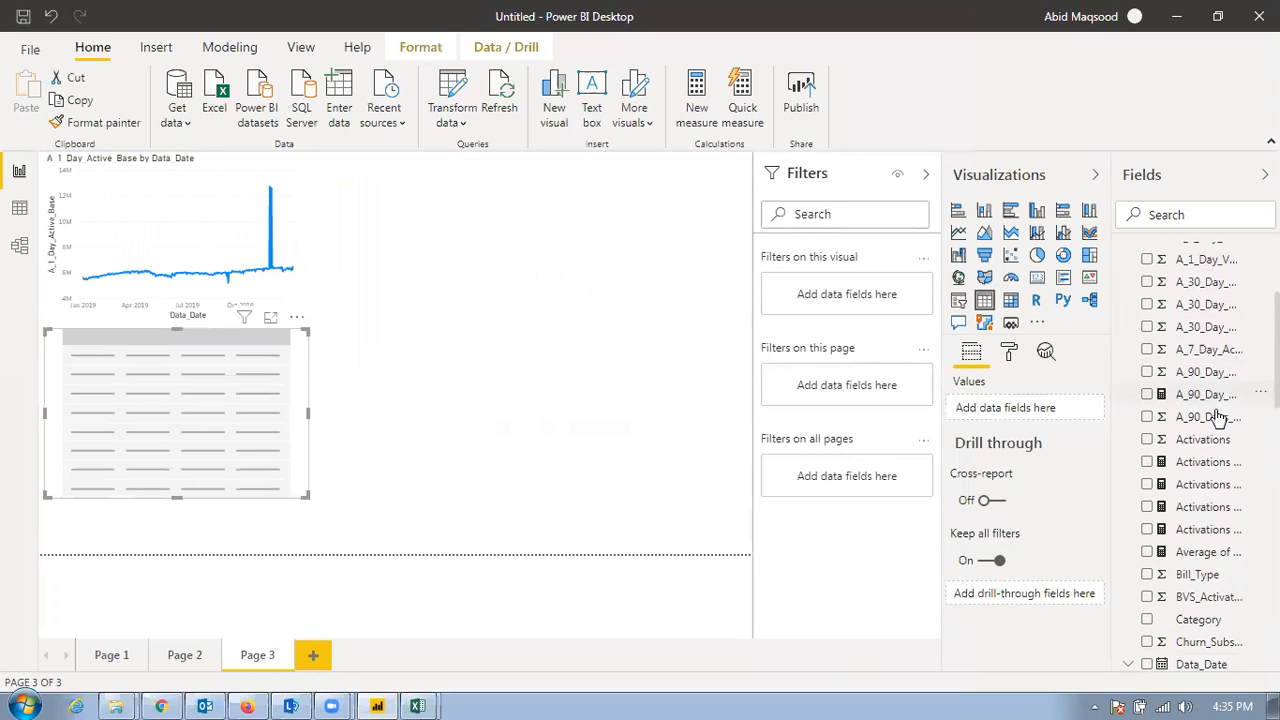
scroll(1215, 480, "up", 1)
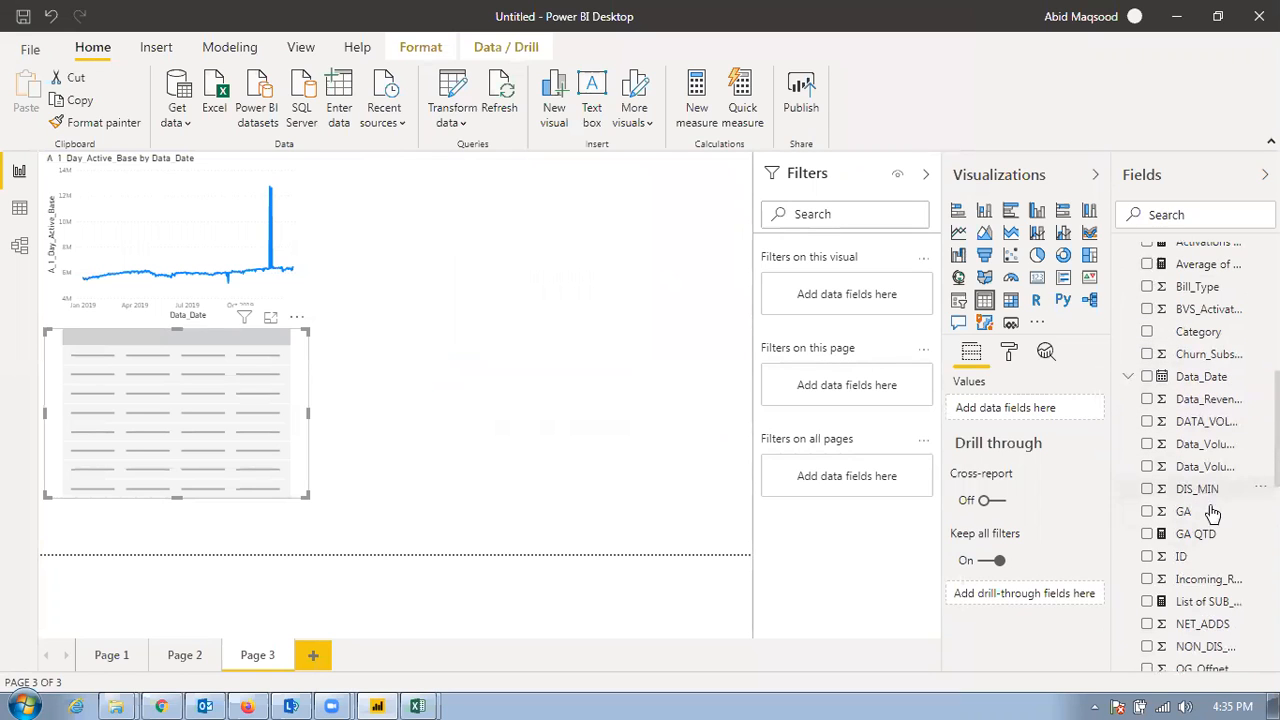
left_click_drag(1208, 540, 1052, 424)
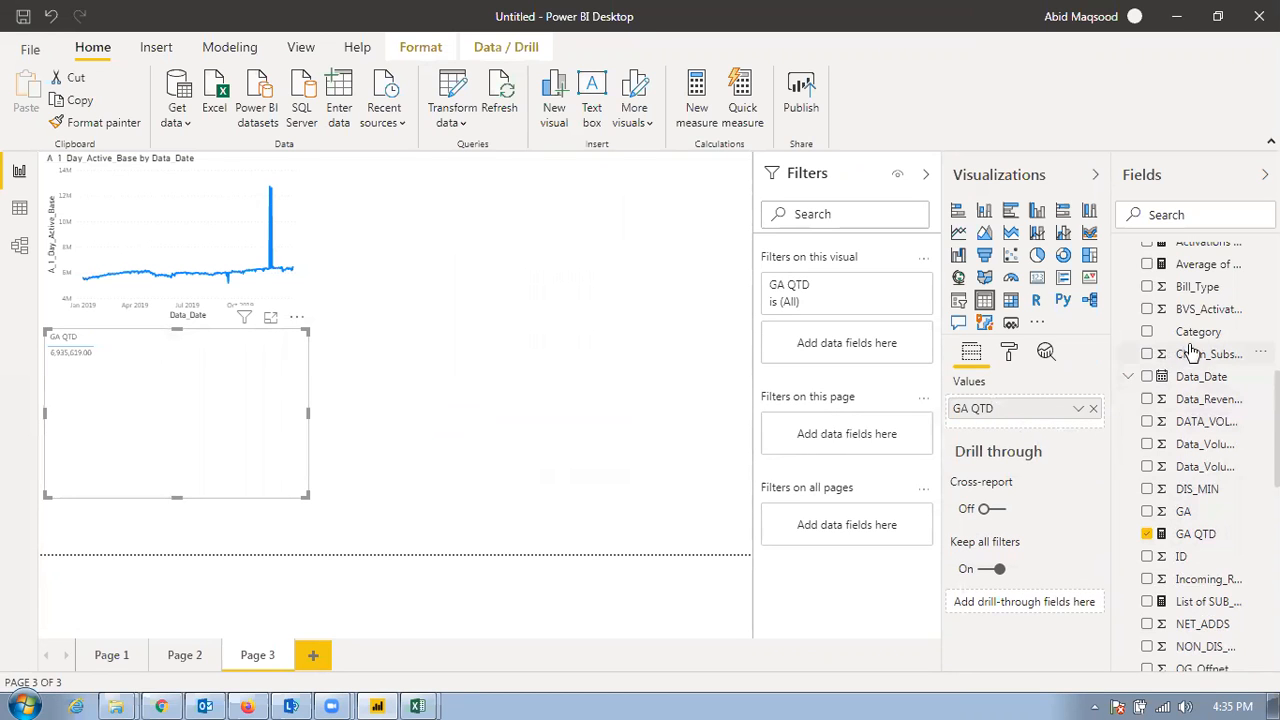
scroll(1210, 530, "down", 2)
scroll(1208, 522, "down", 2)
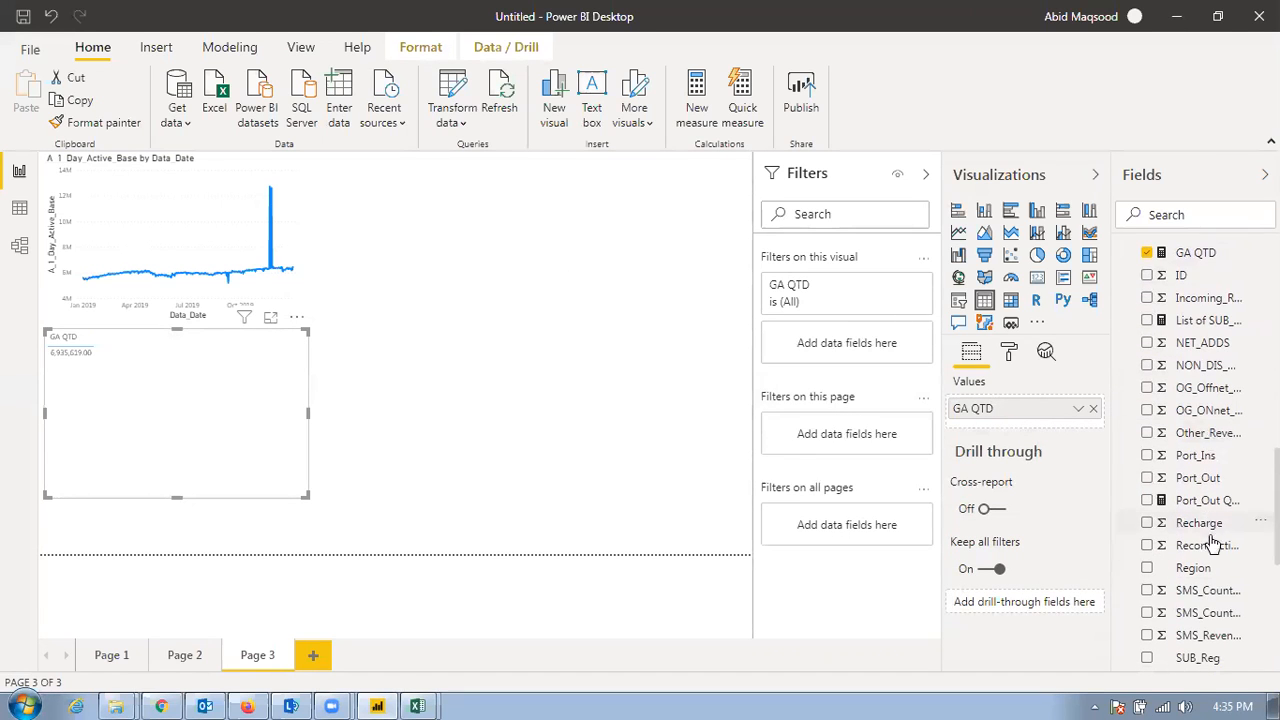
scroll(1208, 580, "down", 1)
left_click_drag(1200, 564, 1027, 424)
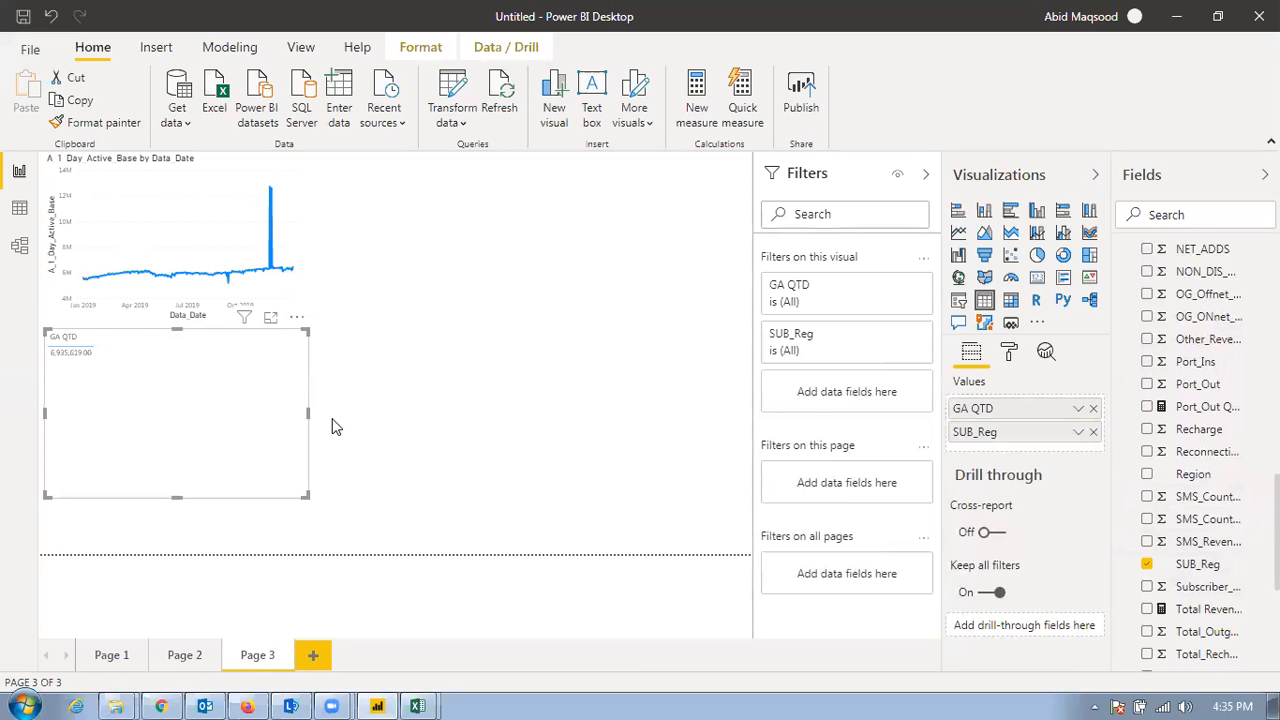
Enlarge the table to about twice its width and sort it by GA QTD in descending order
left_click_drag(308, 495, 564, 530)
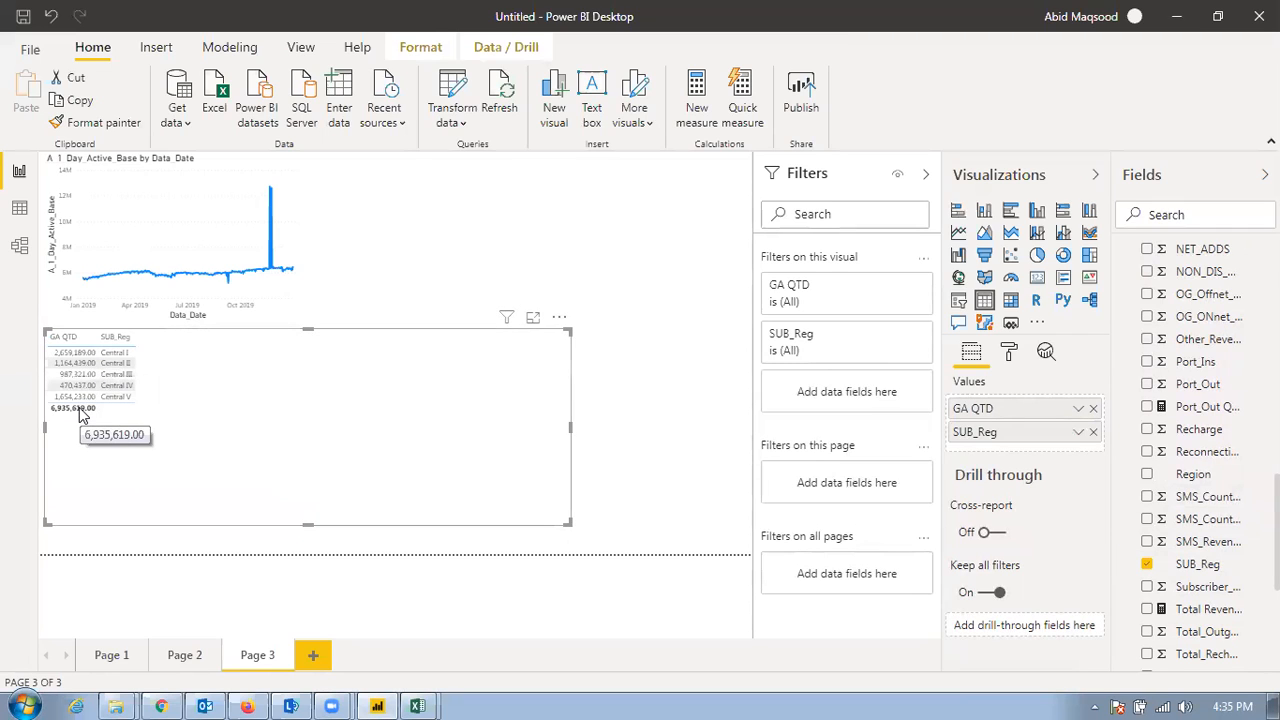
left_click(68, 342)
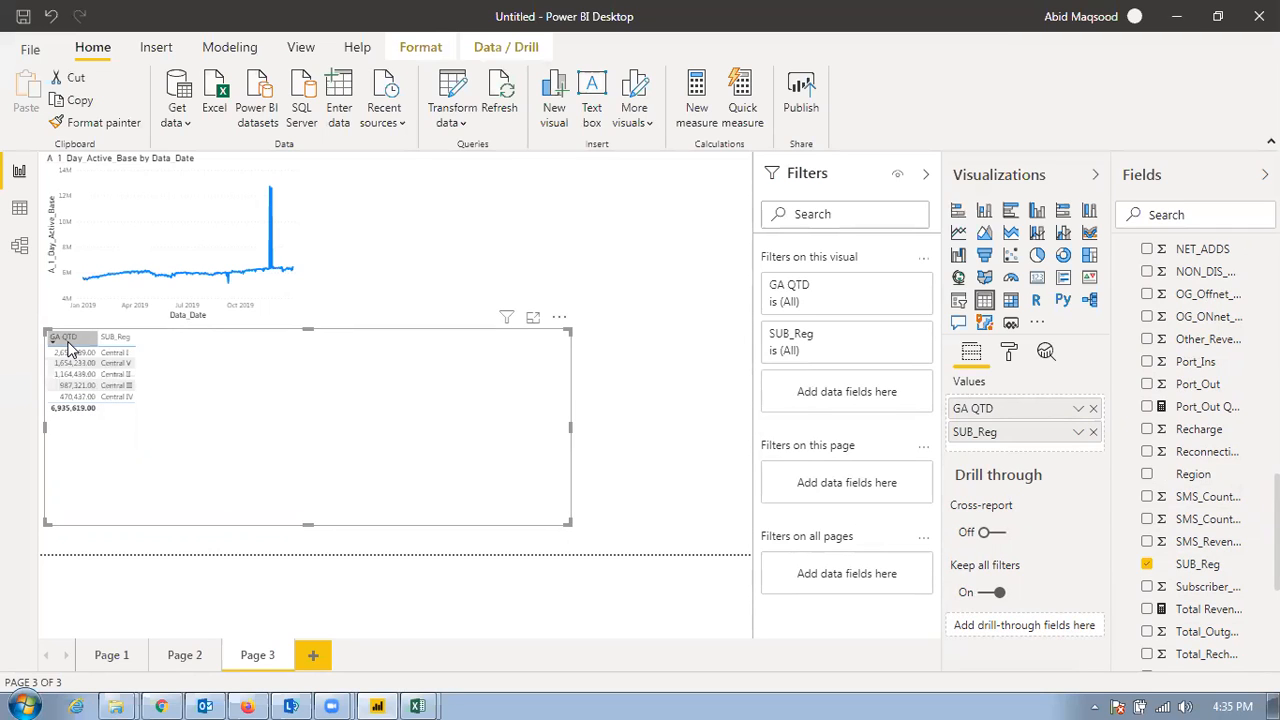
Open the Port_Out quarter-over-quarter measure's formula and examine its ERROR clause and __PREV_QUARTER variable
left_click(1200, 407)
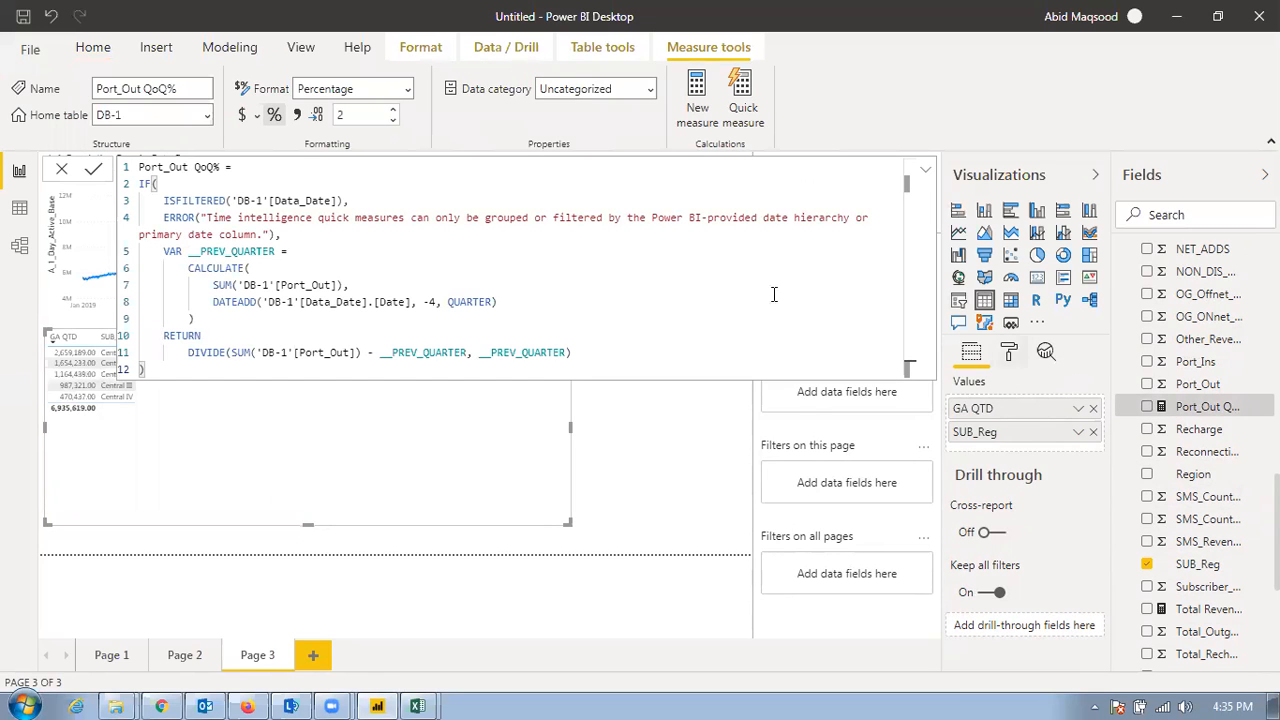
left_click_drag(286, 236, 125, 220)
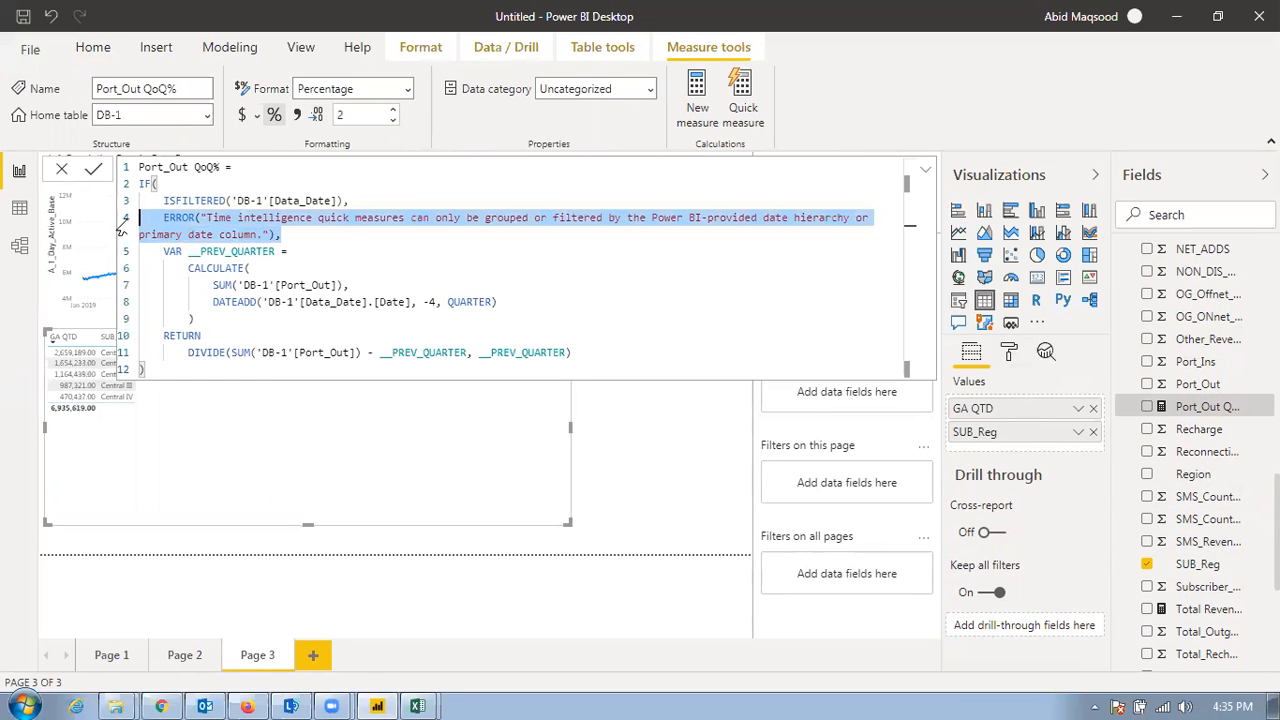
left_click(250, 285)
left_click(522, 307)
left_click_drag(522, 307, 138, 251)
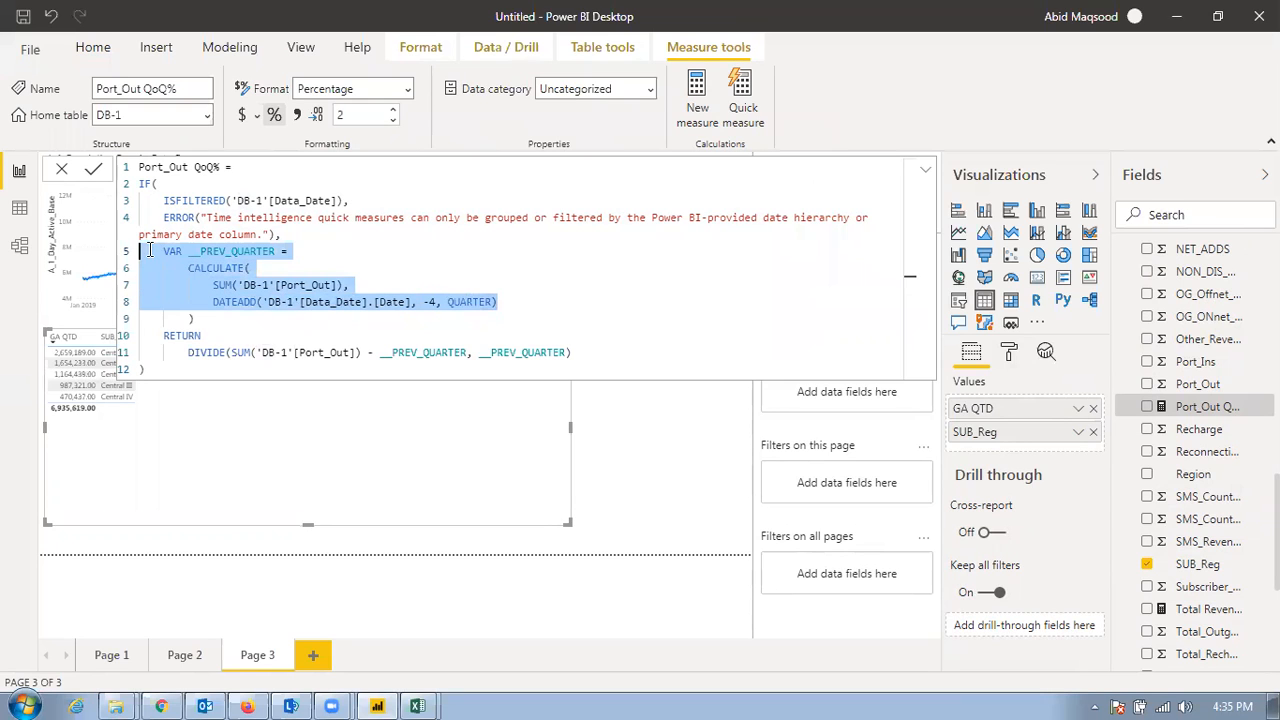
Examine the DATEADD quarter offset and the DIVIDE expression in the Port_Out QoQ% formula
left_click(440, 302)
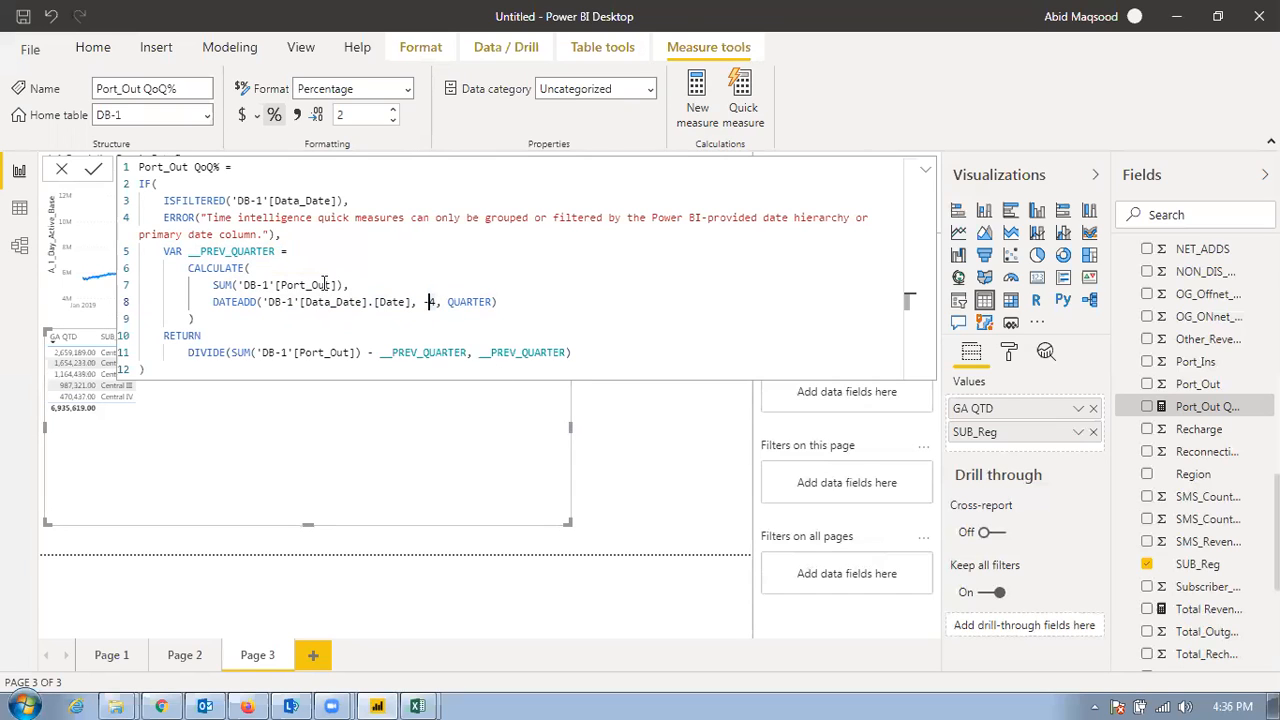
left_click(251, 181)
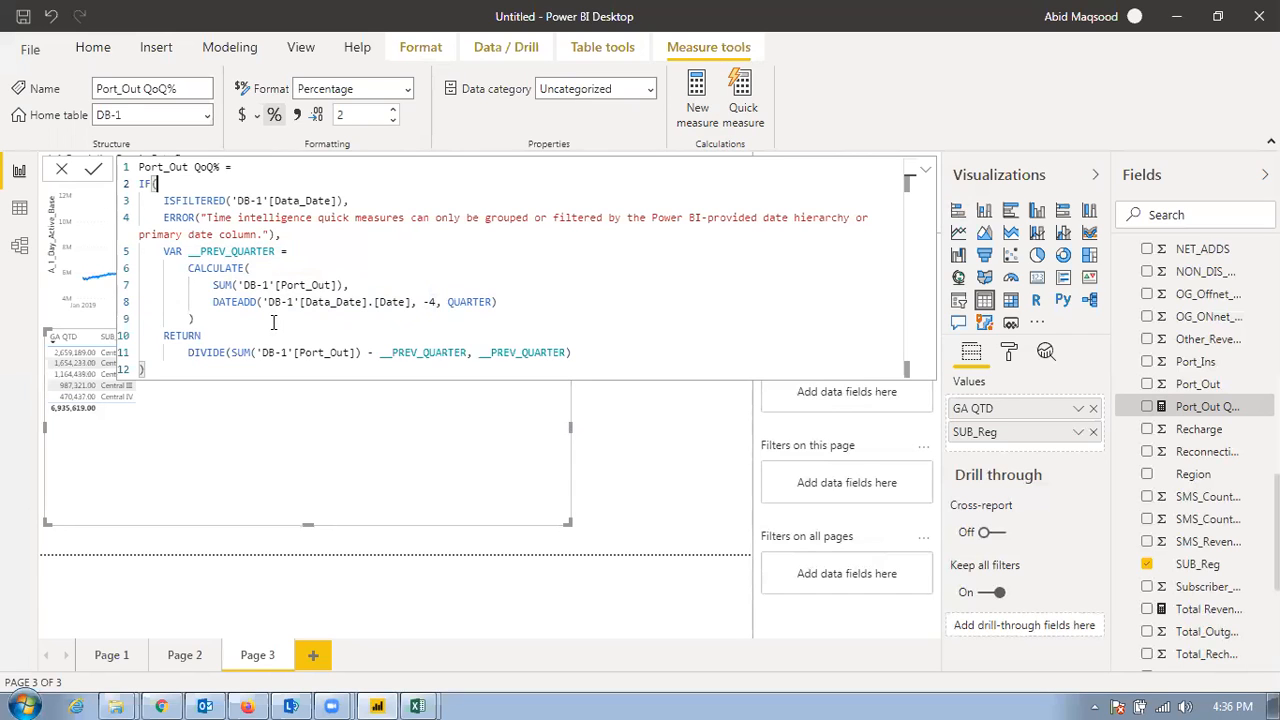
left_click(434, 304)
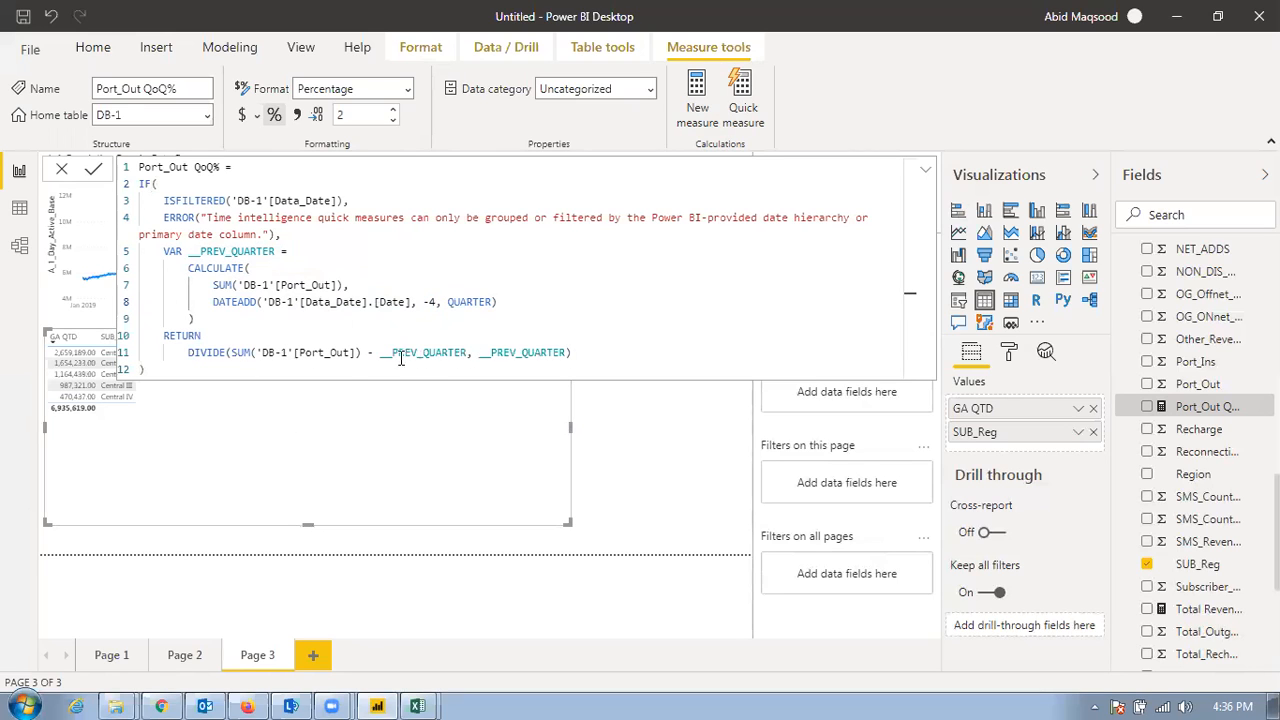
left_click_drag(388, 353, 567, 352)
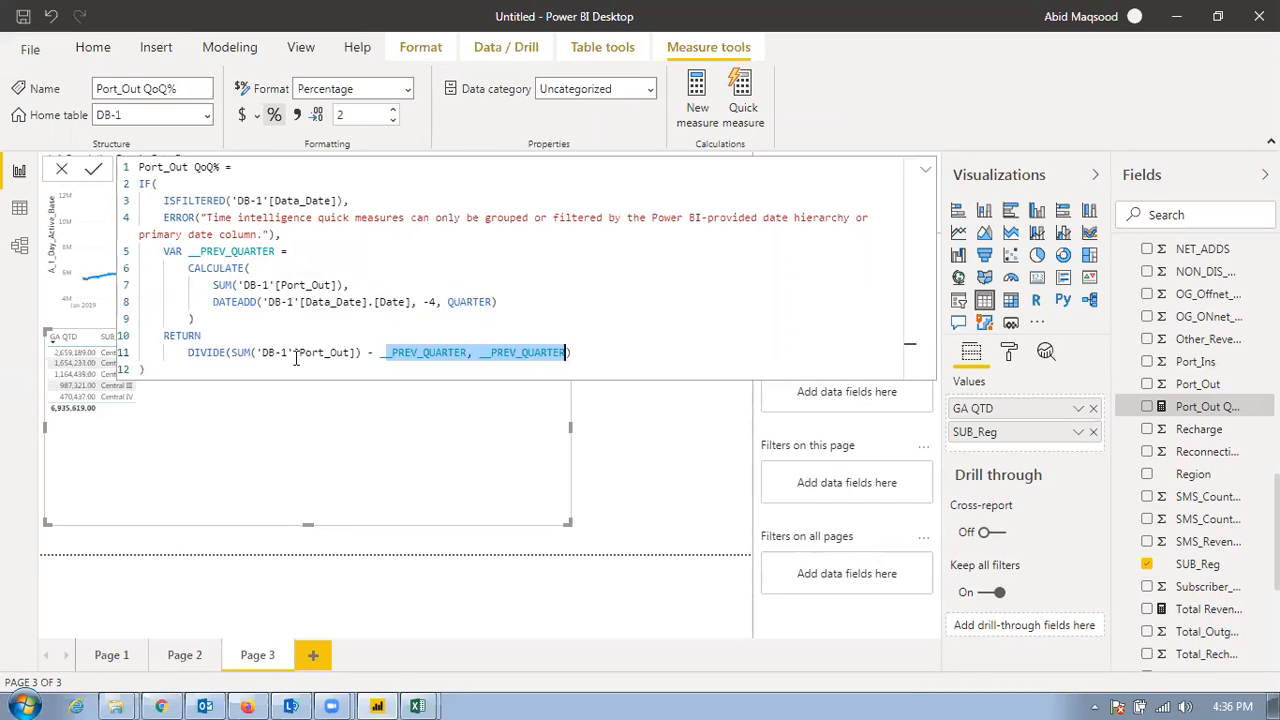
left_click(326, 352)
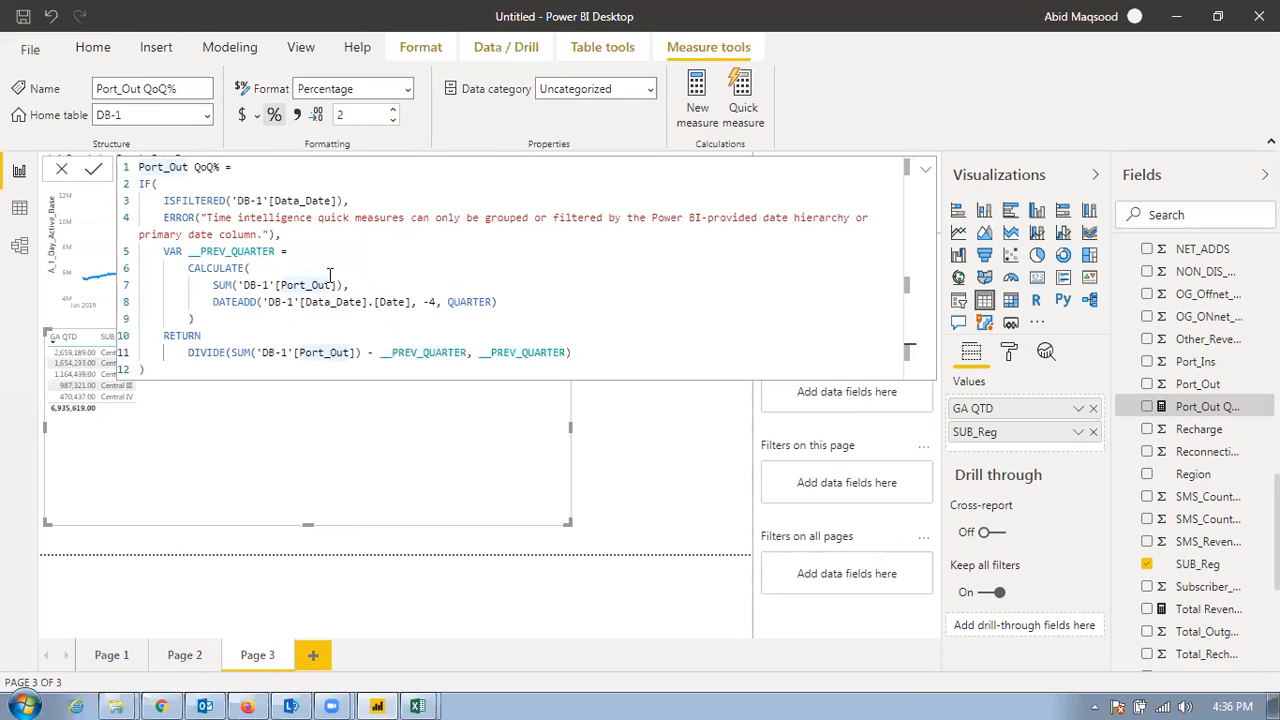
Examine the __PREV_QUARTER variable's CALCULATE block and the DIVIDE expression in the Port_Out QoQ% formula, and collapse the formula
double_click(228, 251)
left_click_drag(200, 268, 530, 315)
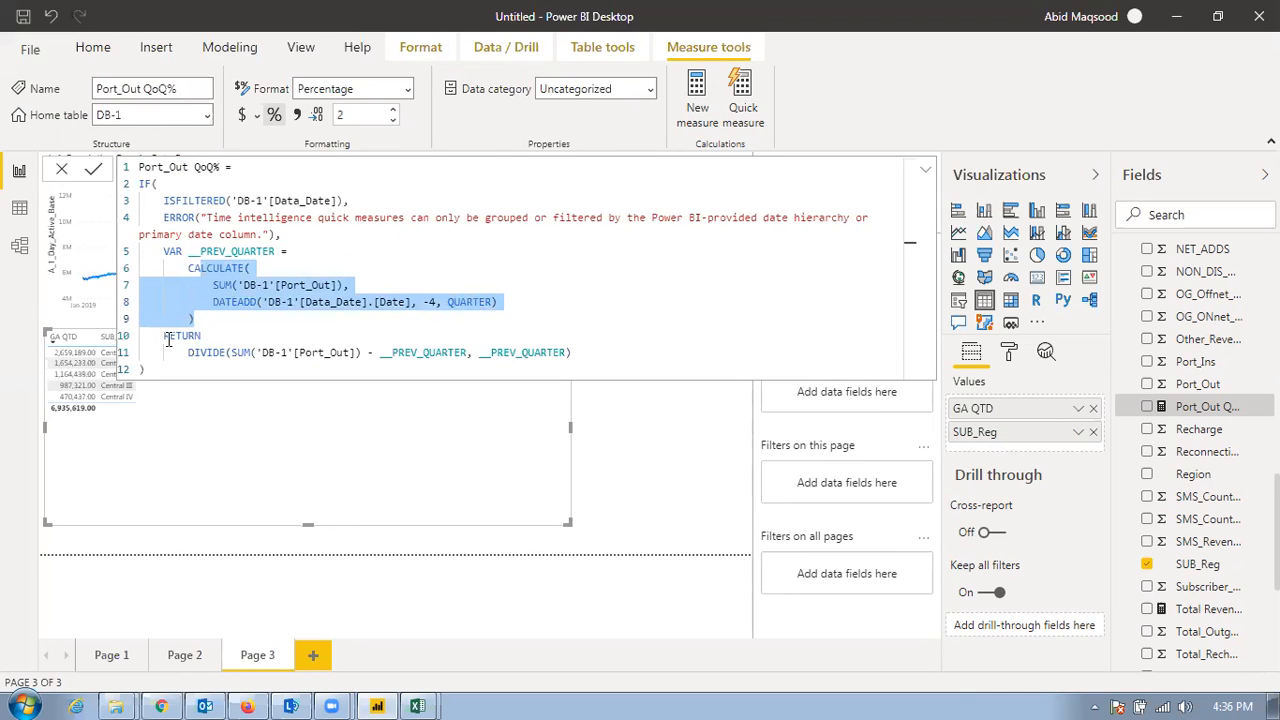
left_click_drag(187, 352, 453, 355)
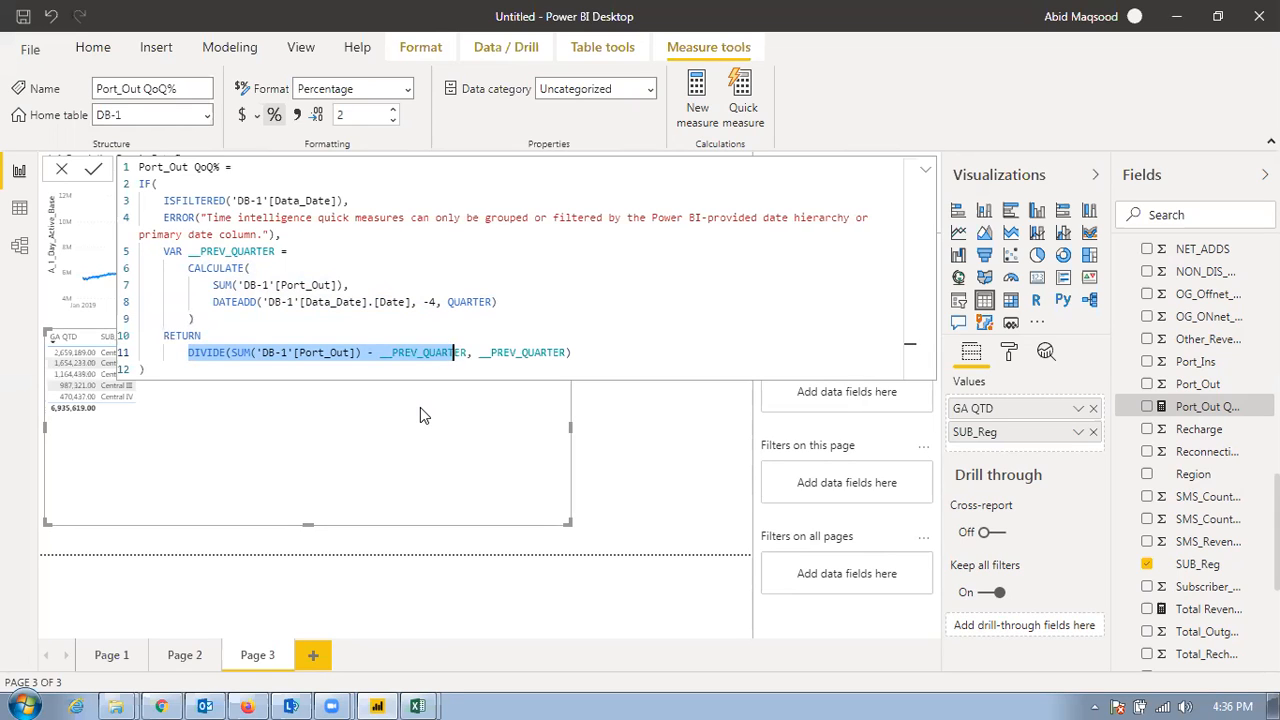
left_click(925, 170)
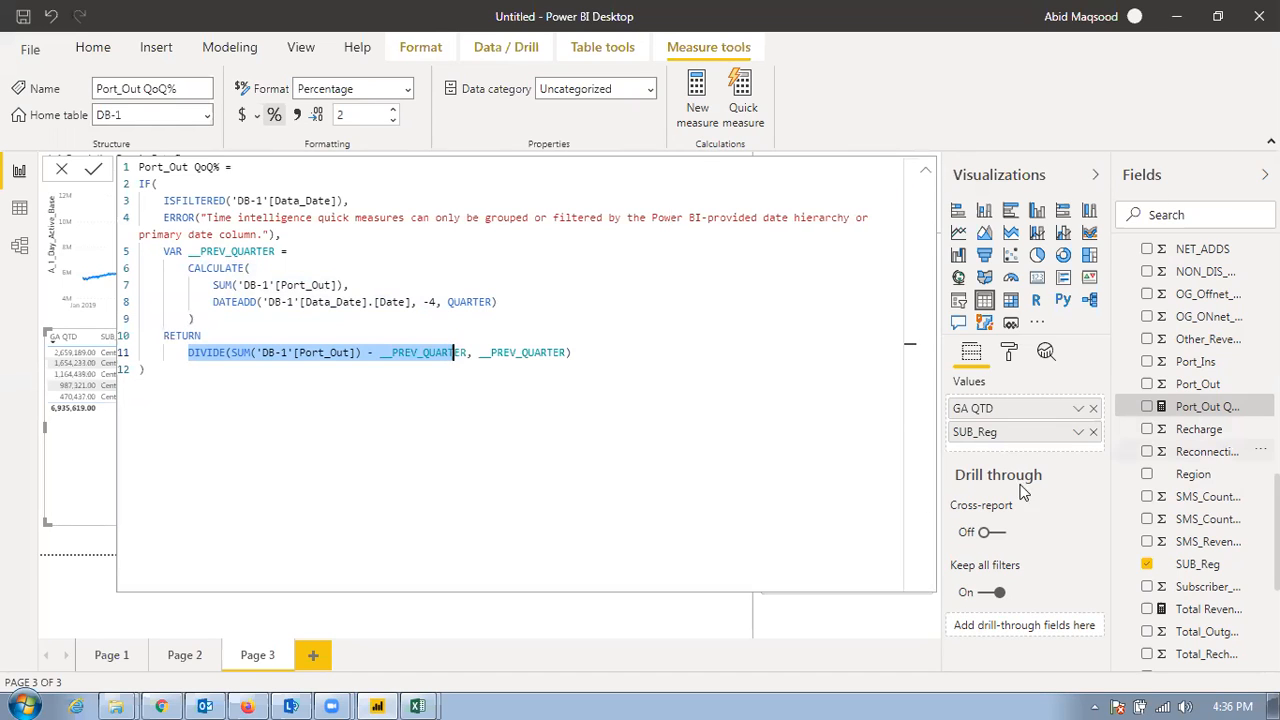
left_click(81, 541)
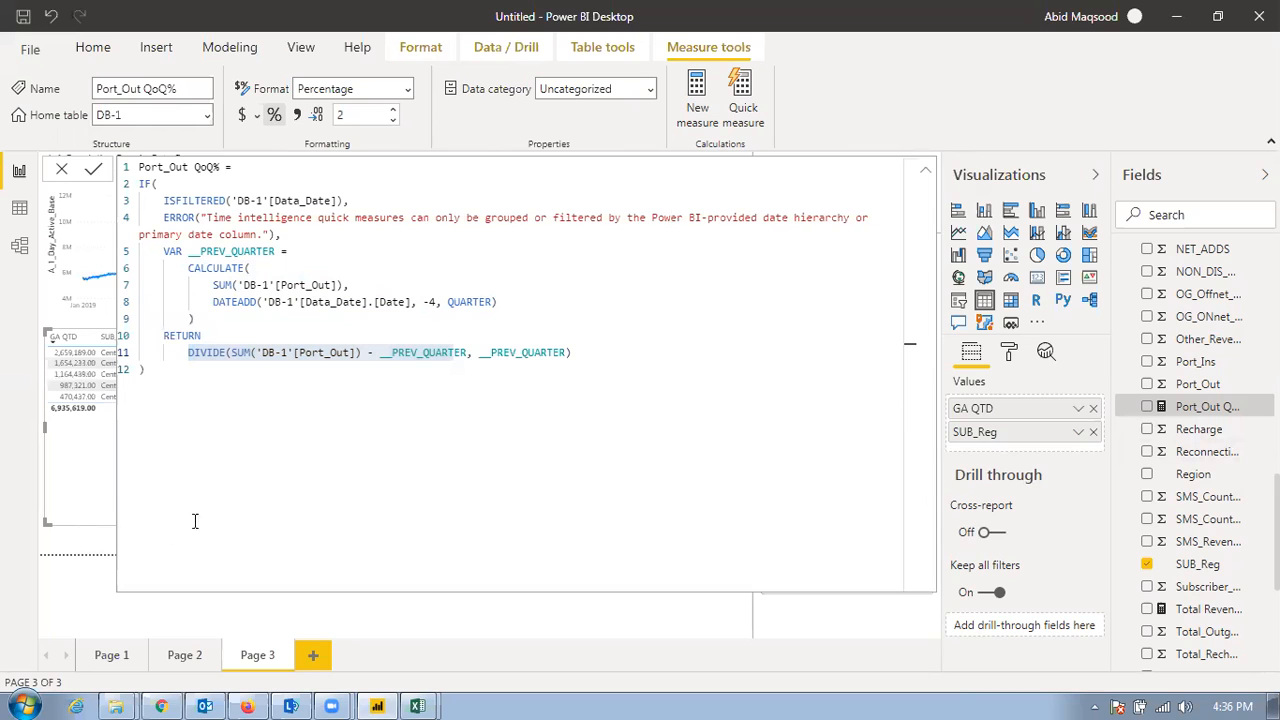
left_click(925, 170)
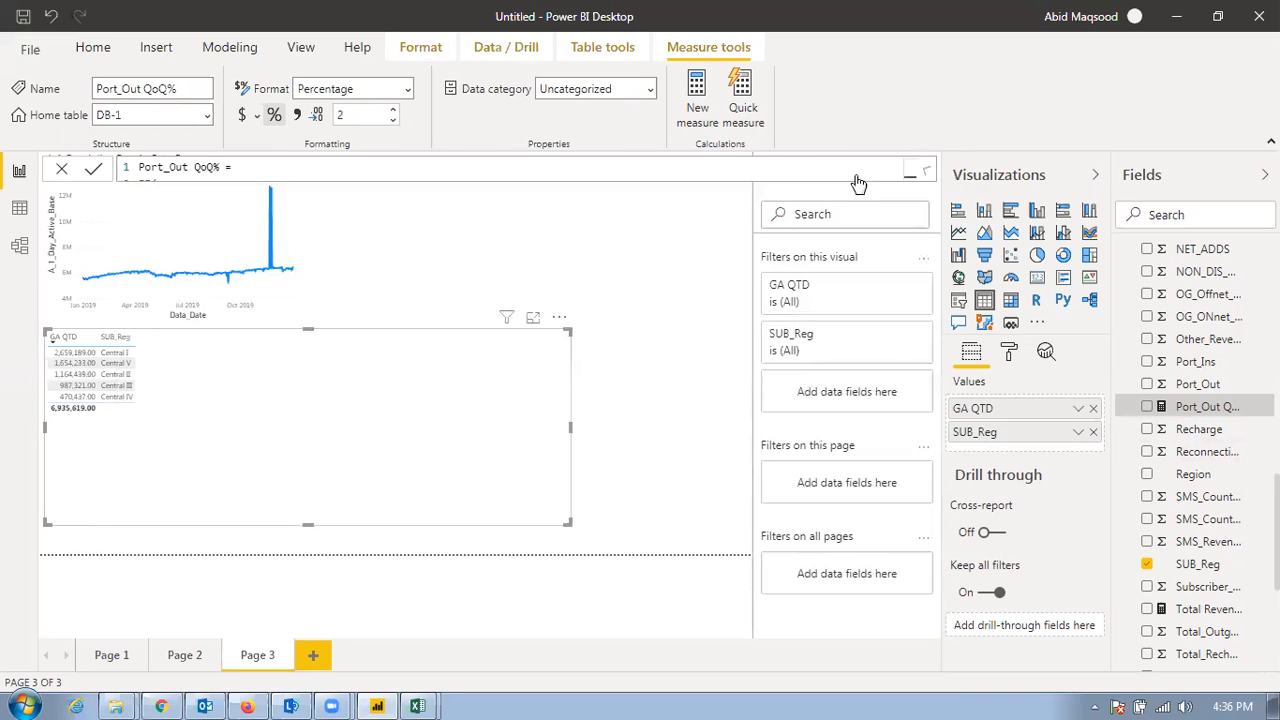
Start a Rolling average quick measure with A_1_Day_Data_Active_Base from DB-1 as its base value
left_click(742, 95)
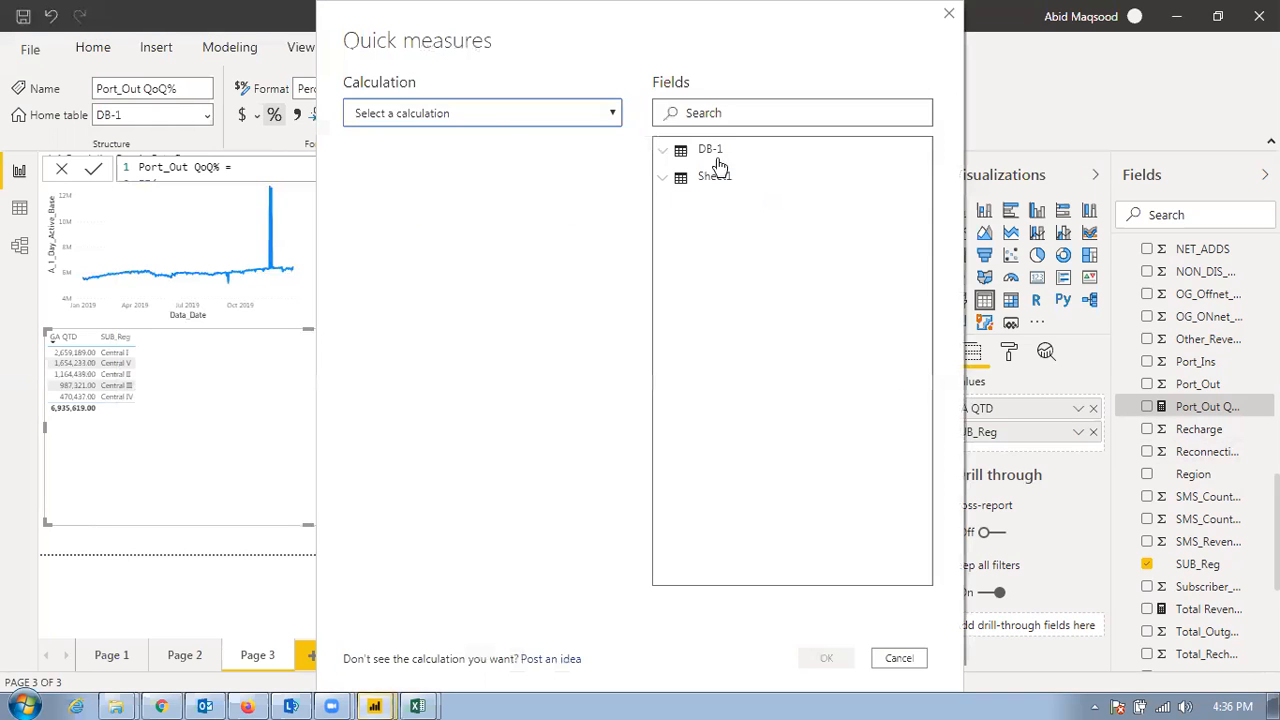
left_click(489, 113)
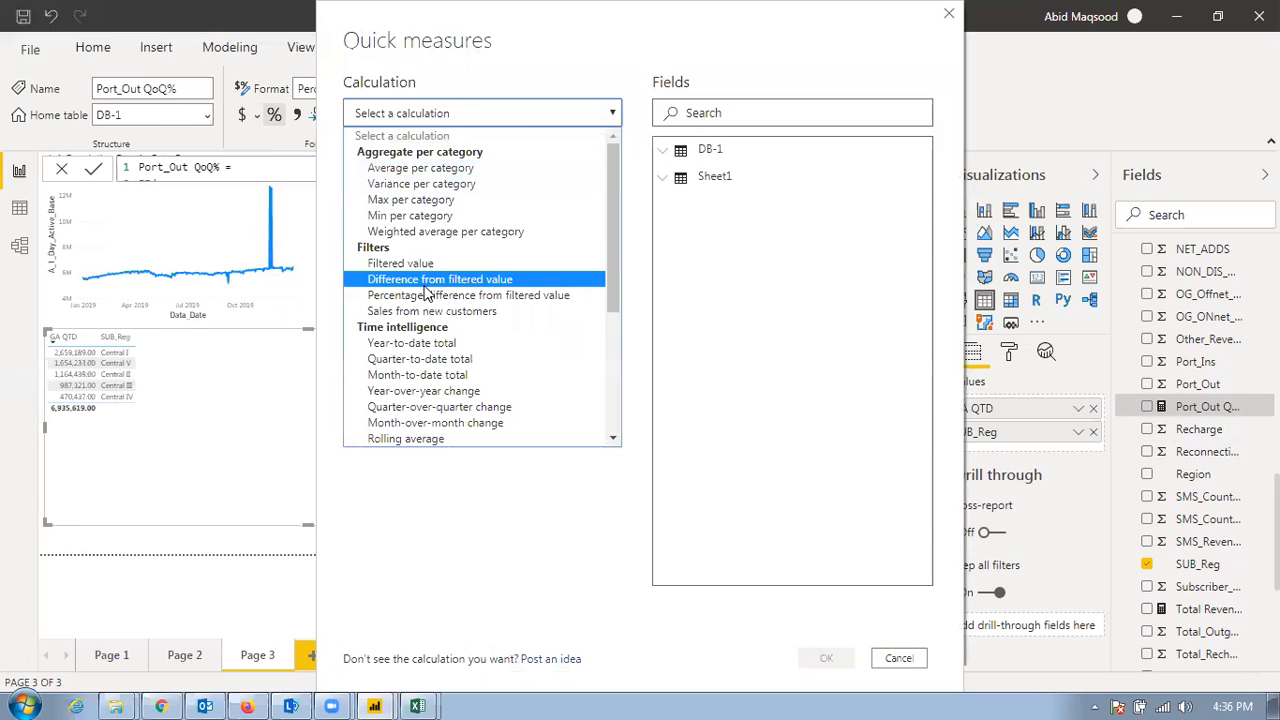
left_click_drag(612, 276, 628, 345)
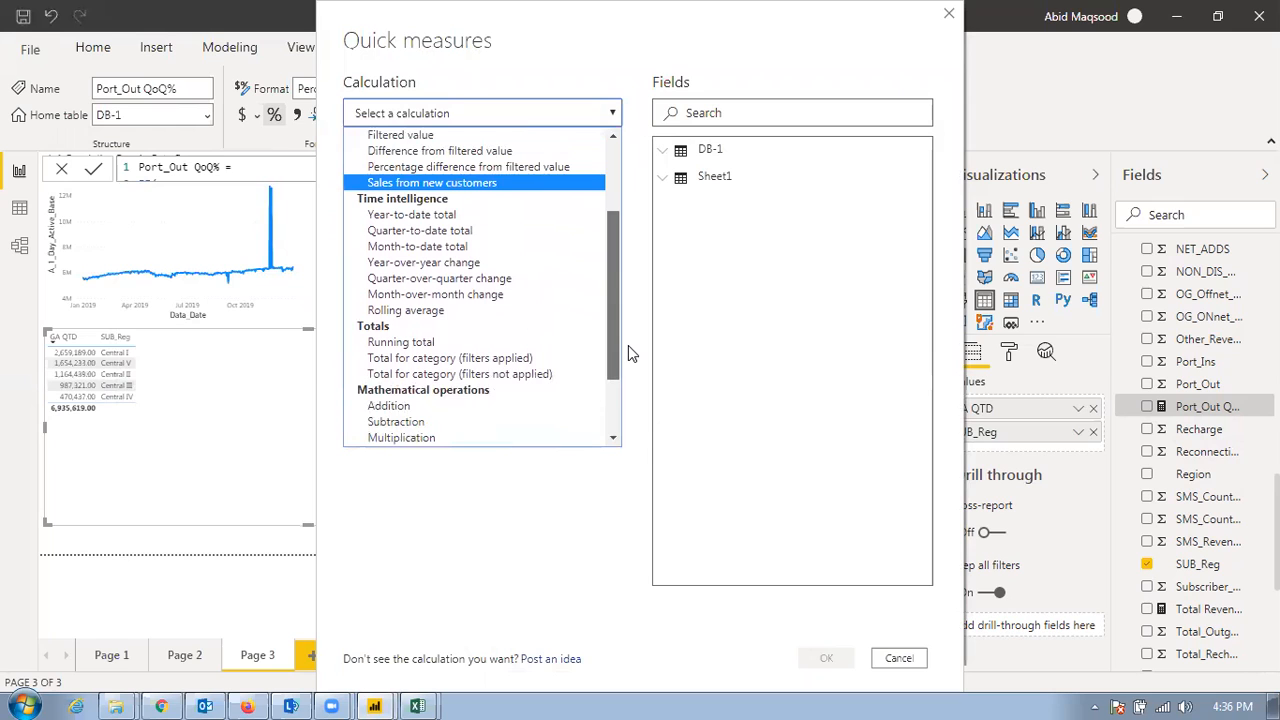
left_click(448, 311)
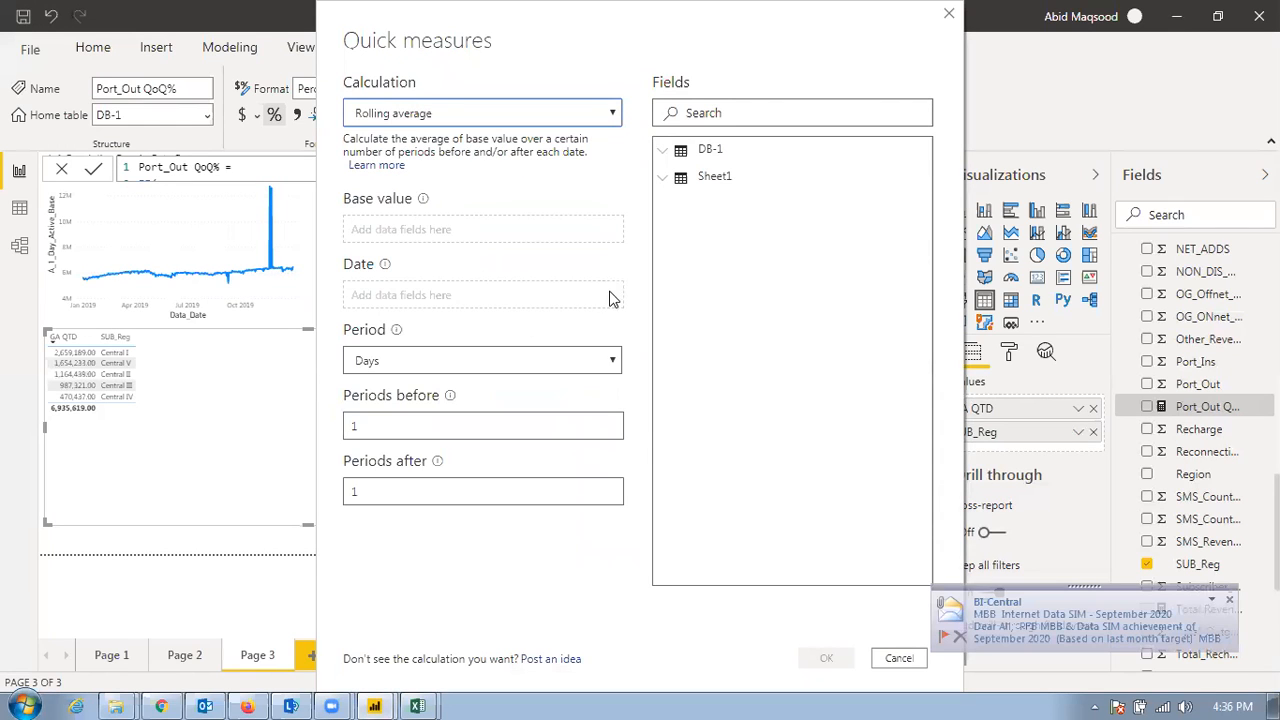
left_click(662, 153)
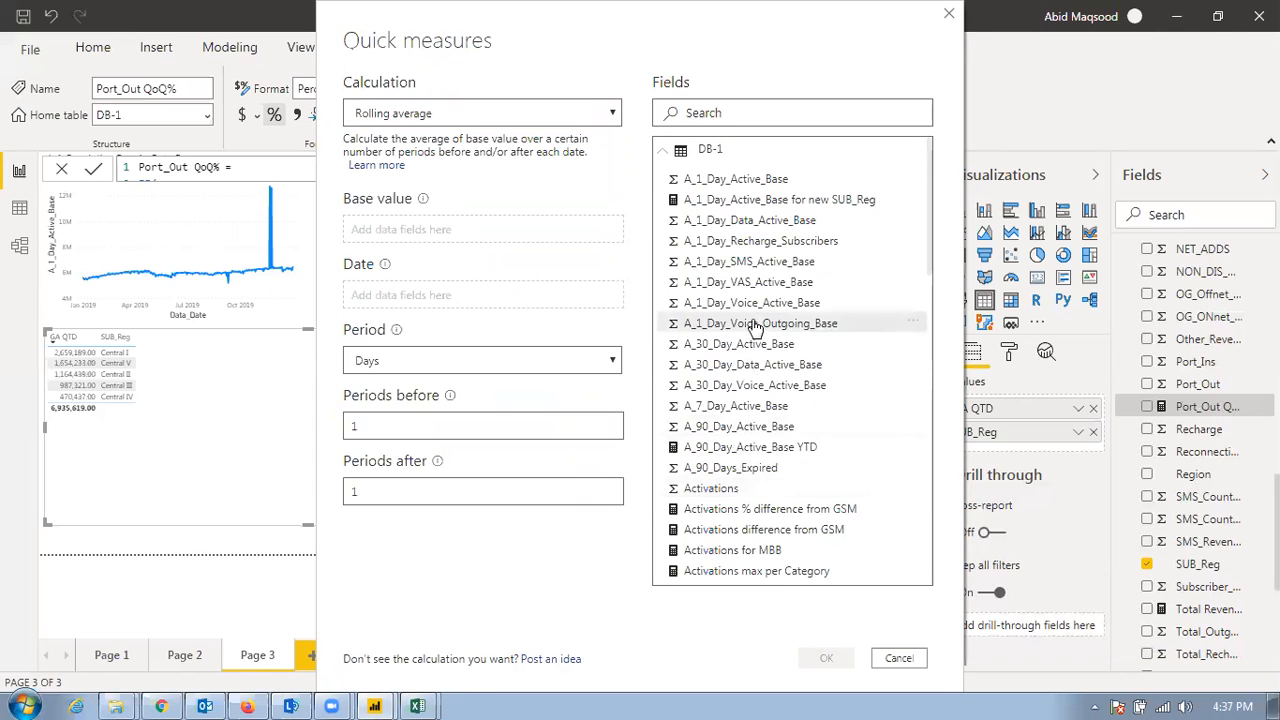
left_click_drag(760, 232, 500, 230)
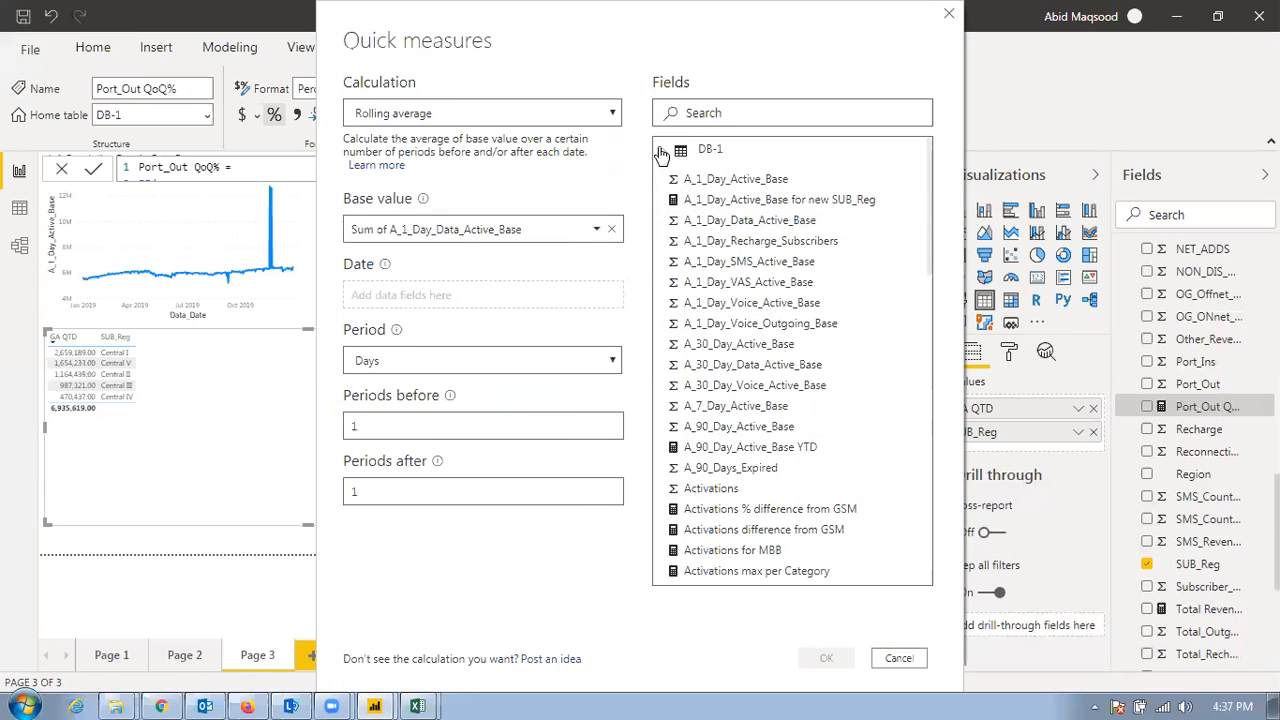
Use Data_Date as the rolling average's date, set its period to Months, and create the measure
scroll(737, 365, "down", 10)
scroll(710, 335, "down", 5)
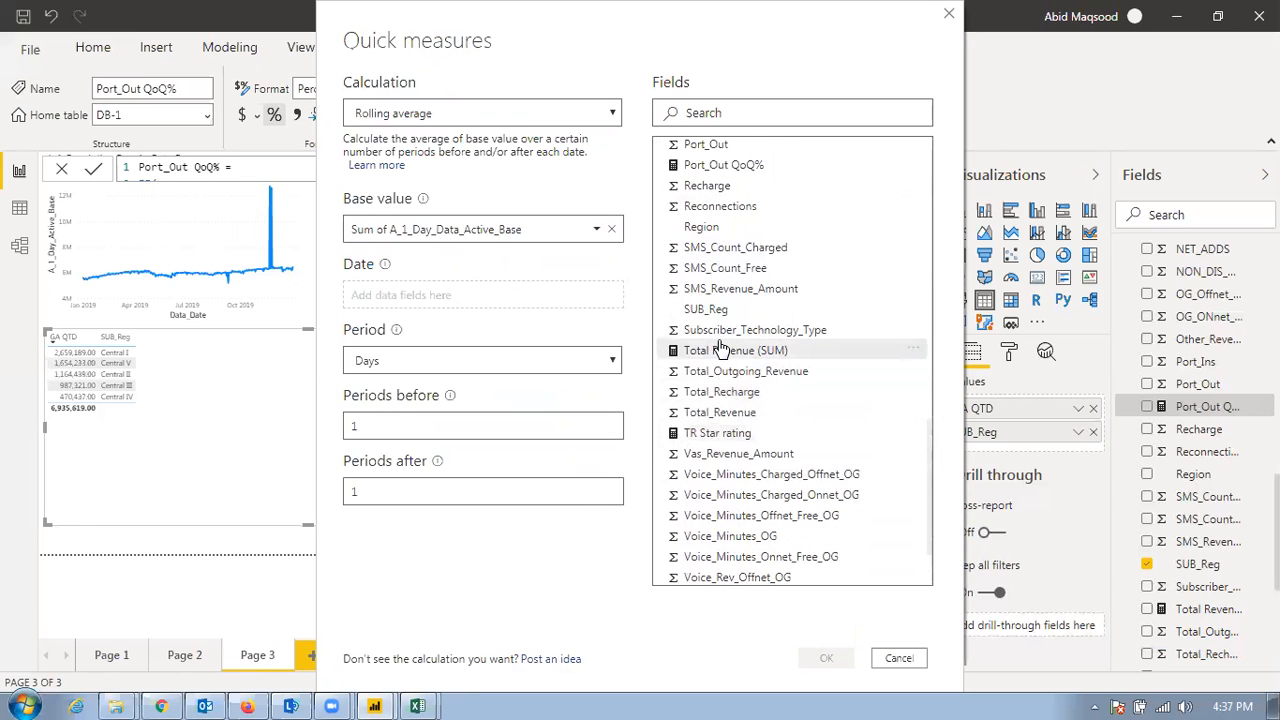
scroll(724, 330, "up", 6)
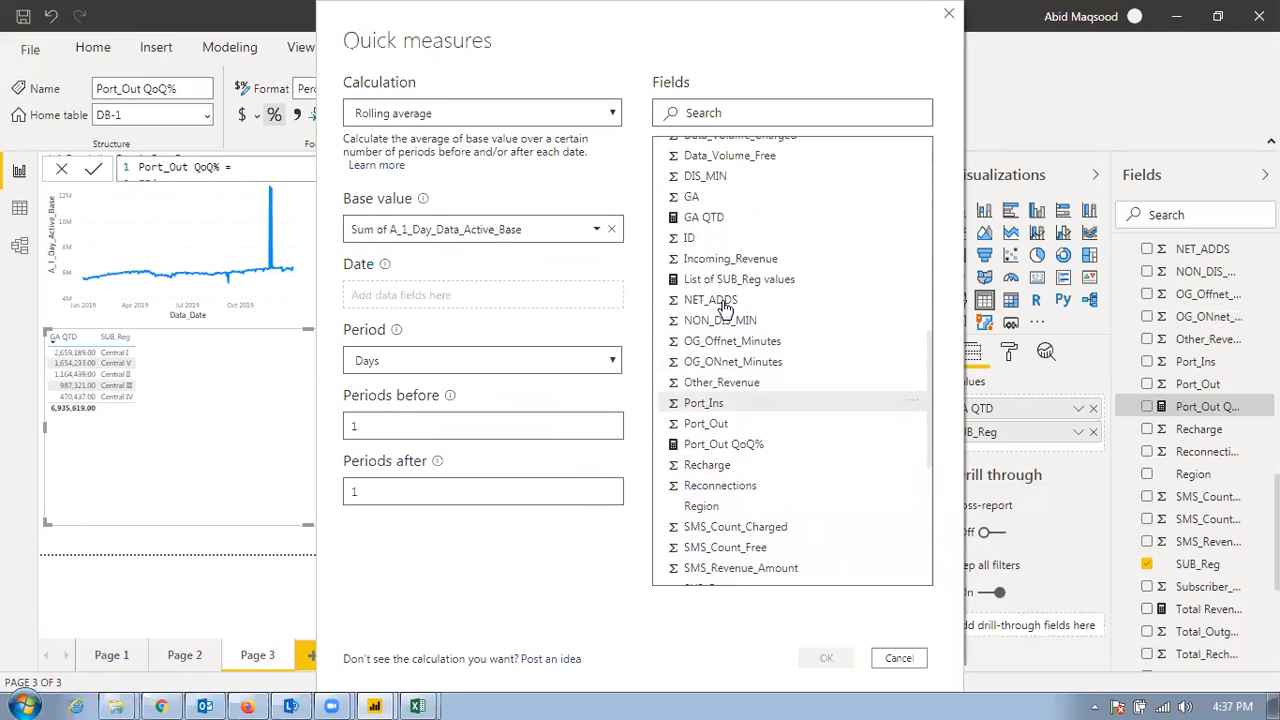
left_click_drag(723, 168, 457, 300)
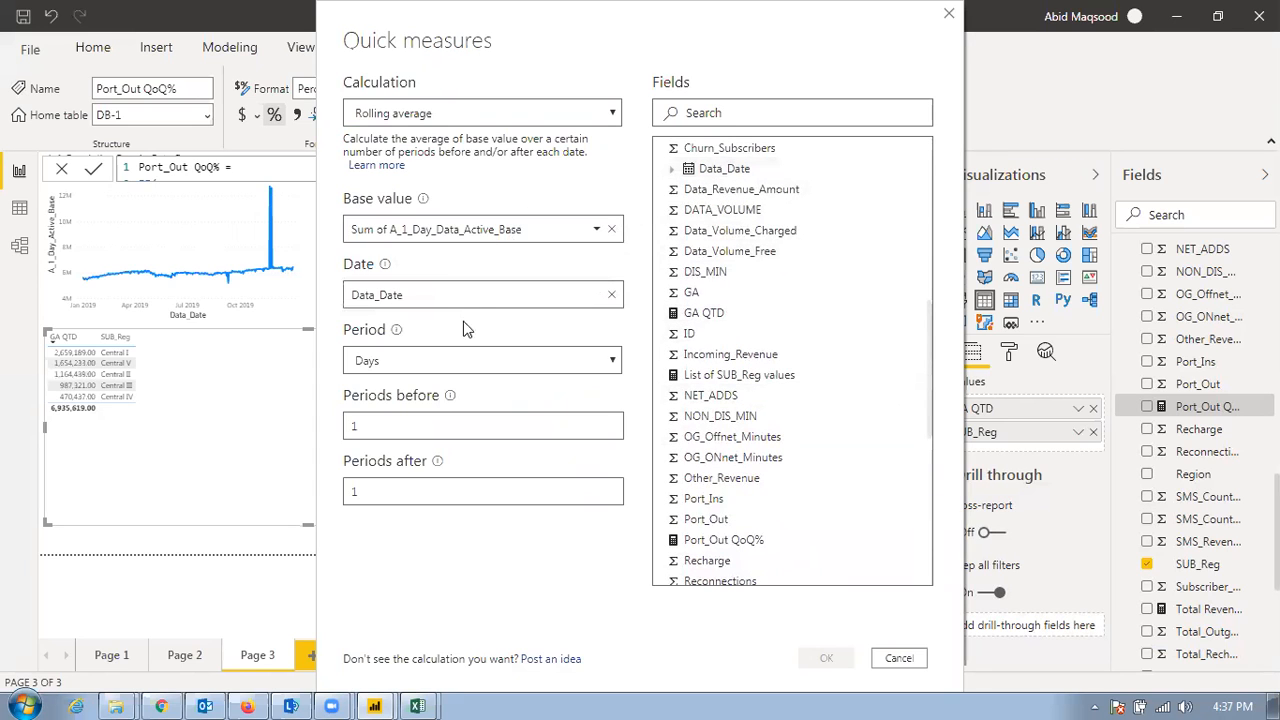
left_click(615, 363)
left_click(482, 396)
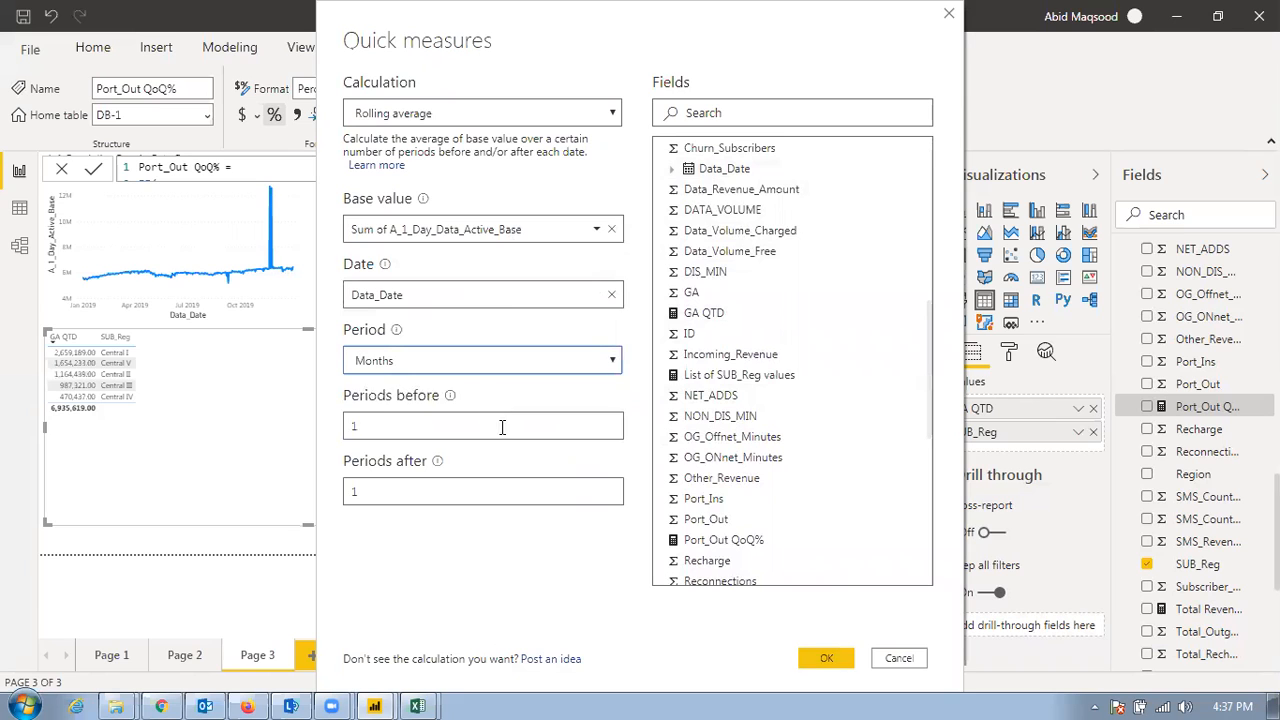
left_click(820, 659)
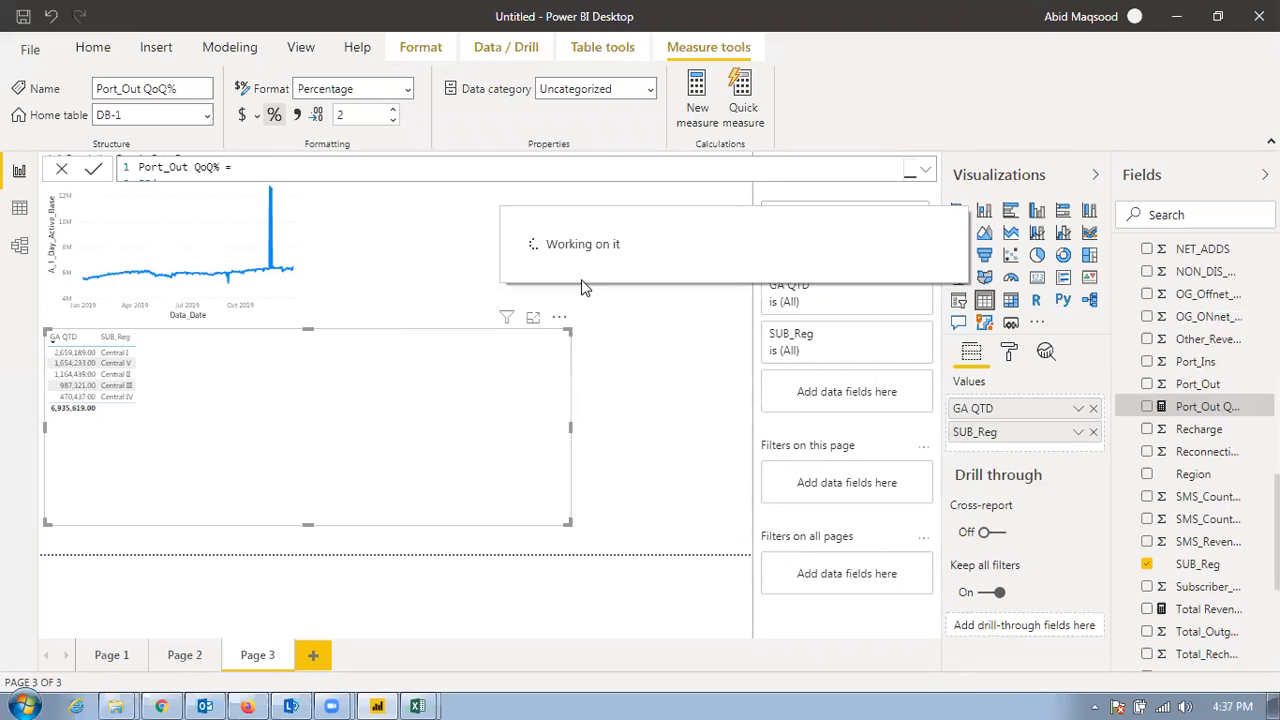
left_click(617, 349)
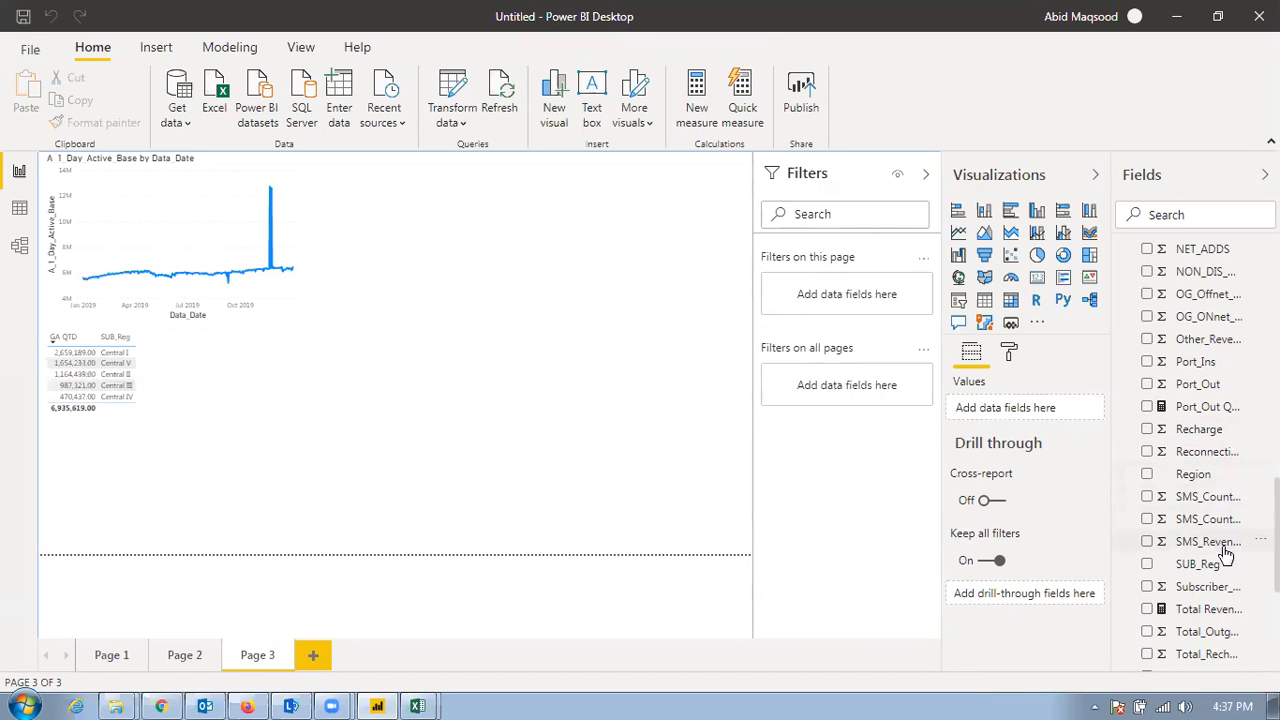
Locate the A_1_Day_Data_Active_Base rolling average measure in the DB-1 table and open its formula
scroll(1225, 545, "up", 6)
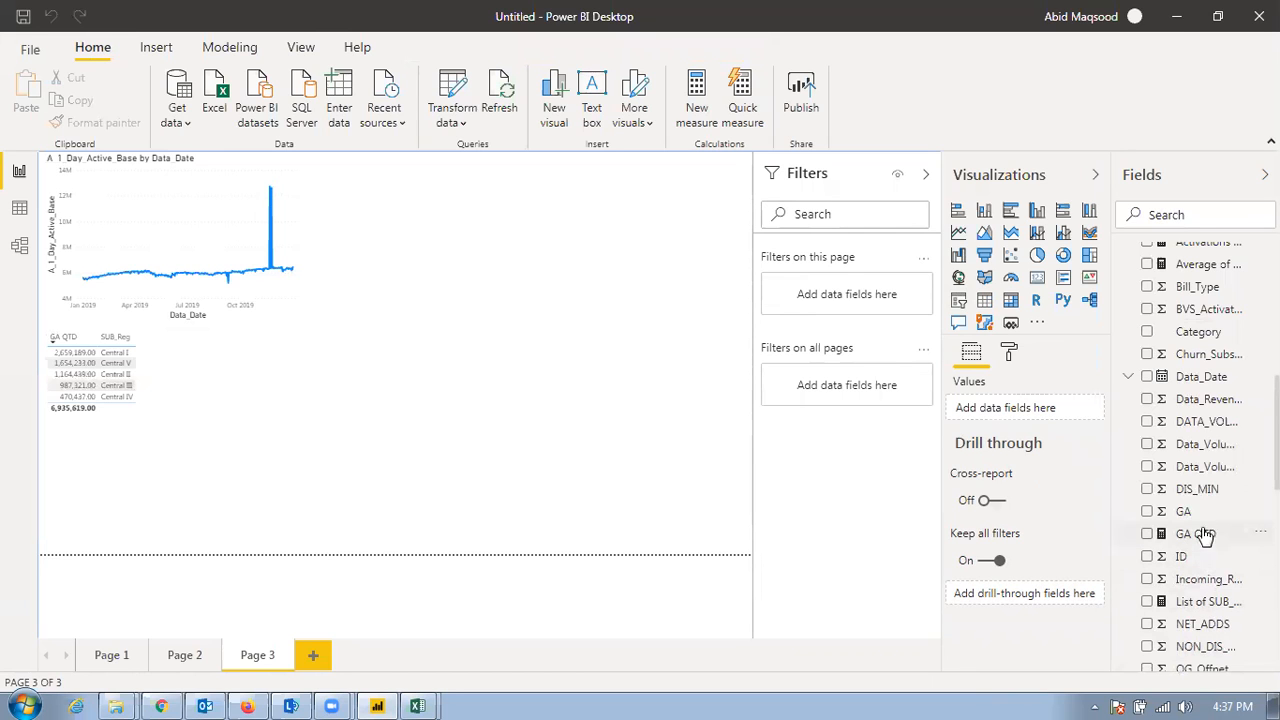
scroll(1192, 395, "up", 2)
scroll(1192, 393, "down", 10)
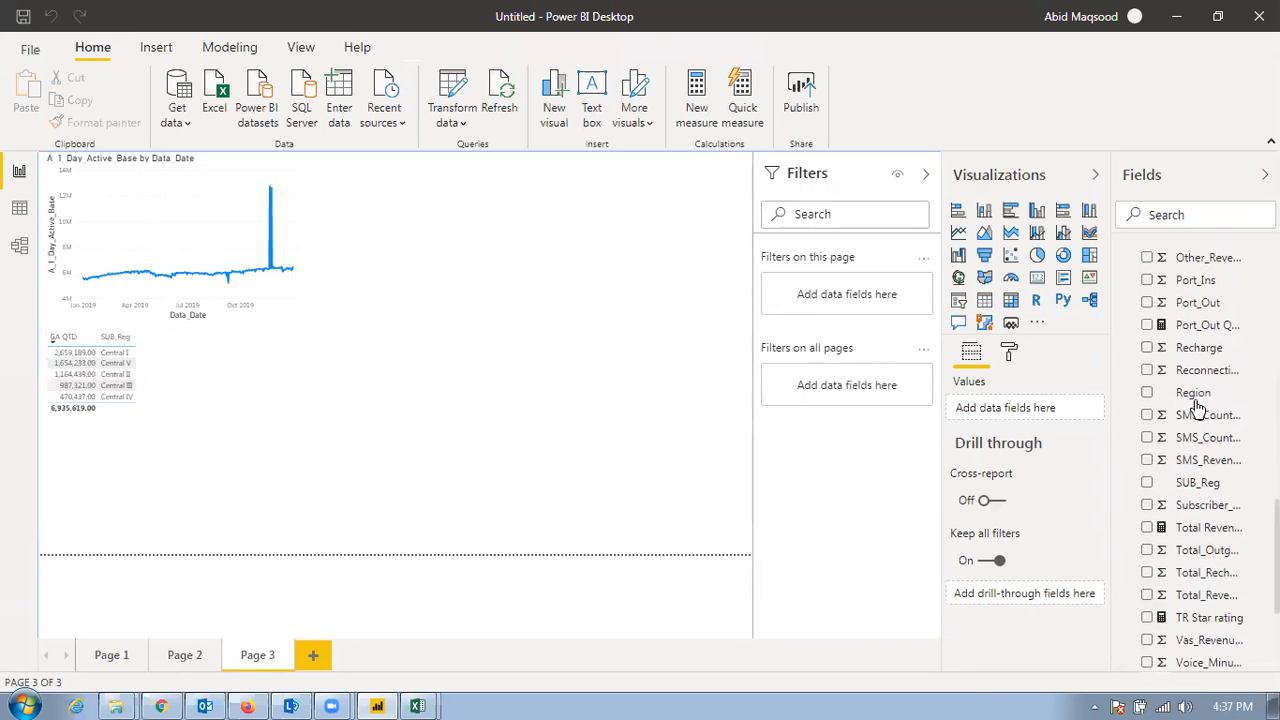
scroll(1207, 423, "up", 6)
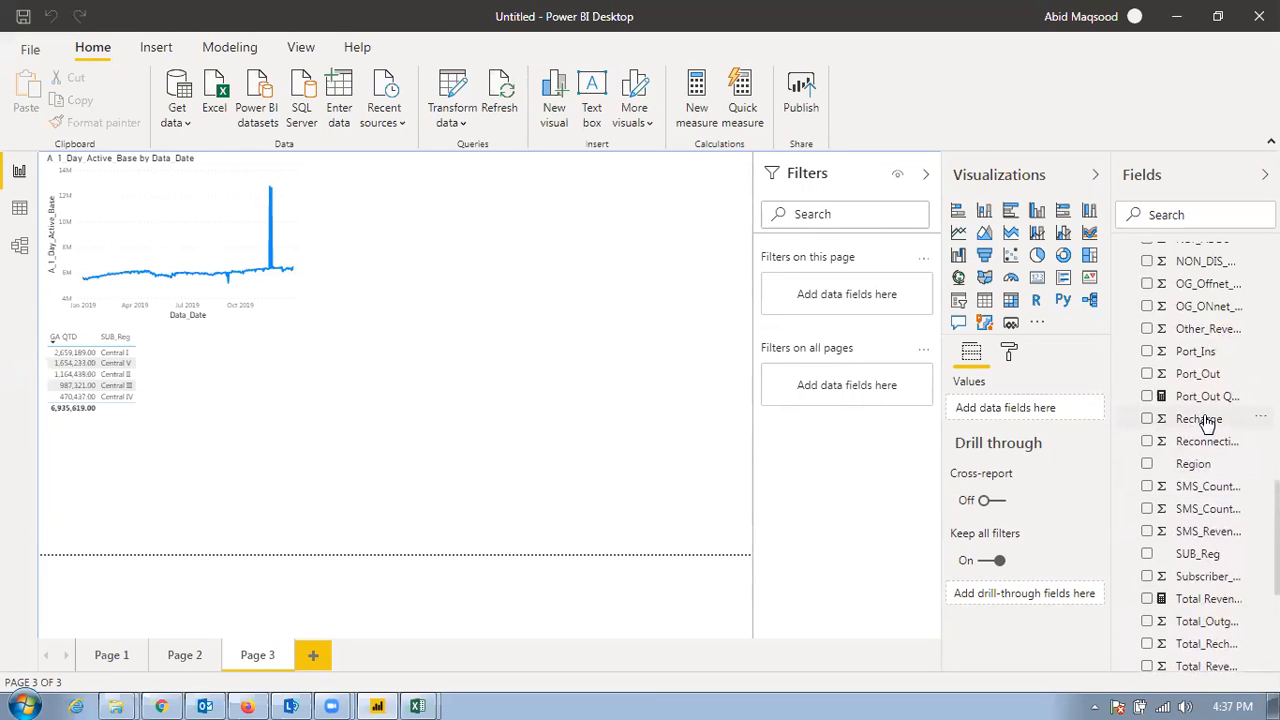
scroll(1207, 421, "up", 4)
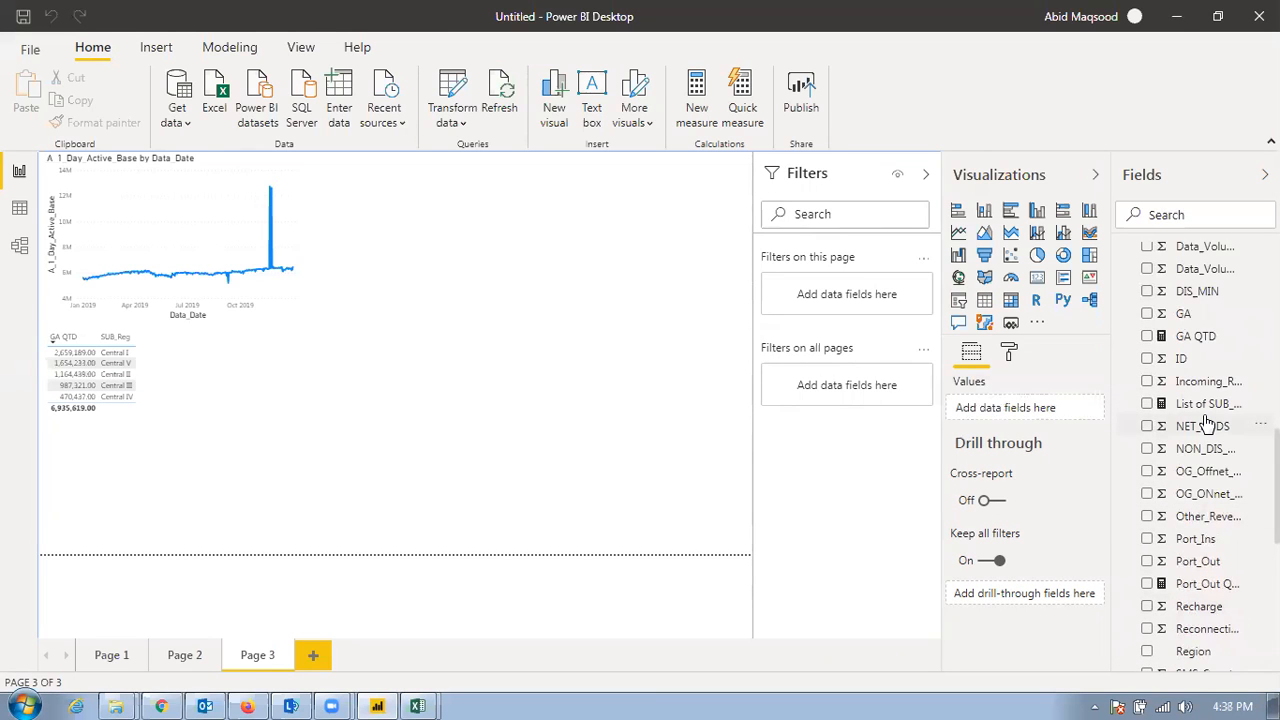
scroll(1207, 423, "up", 2)
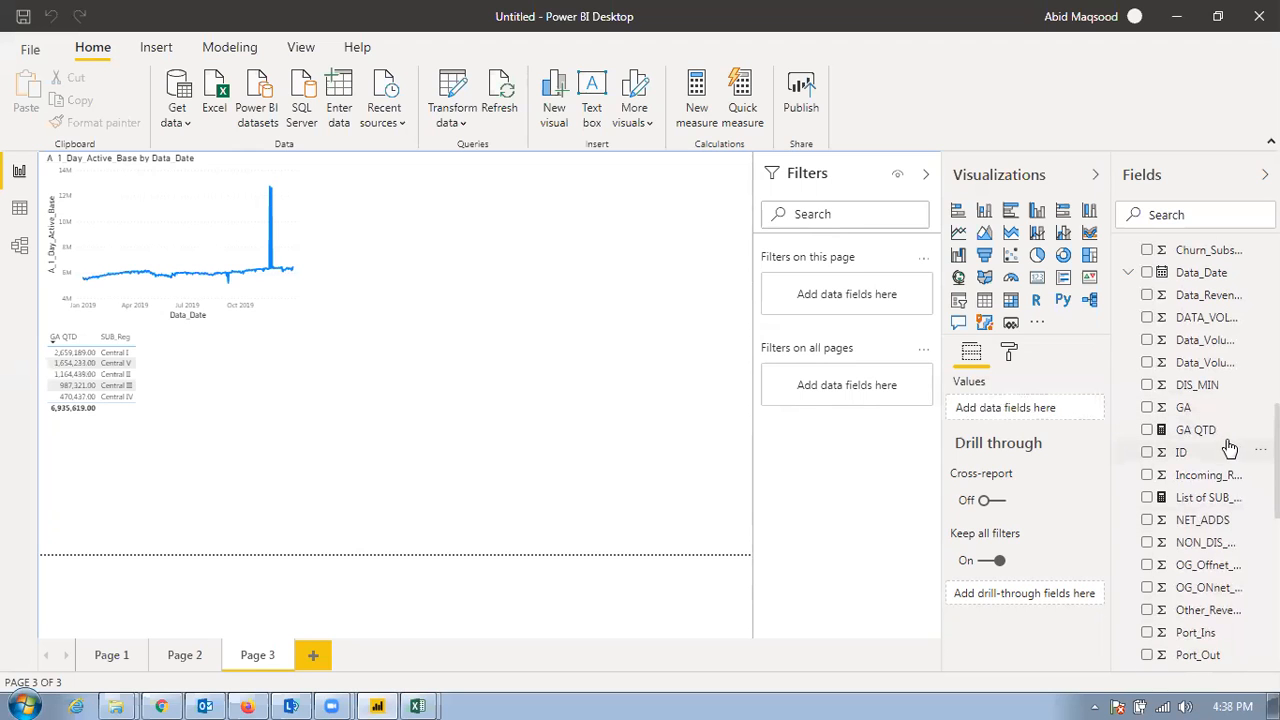
scroll(1231, 447, "down", 4)
scroll(1229, 447, "up", 8)
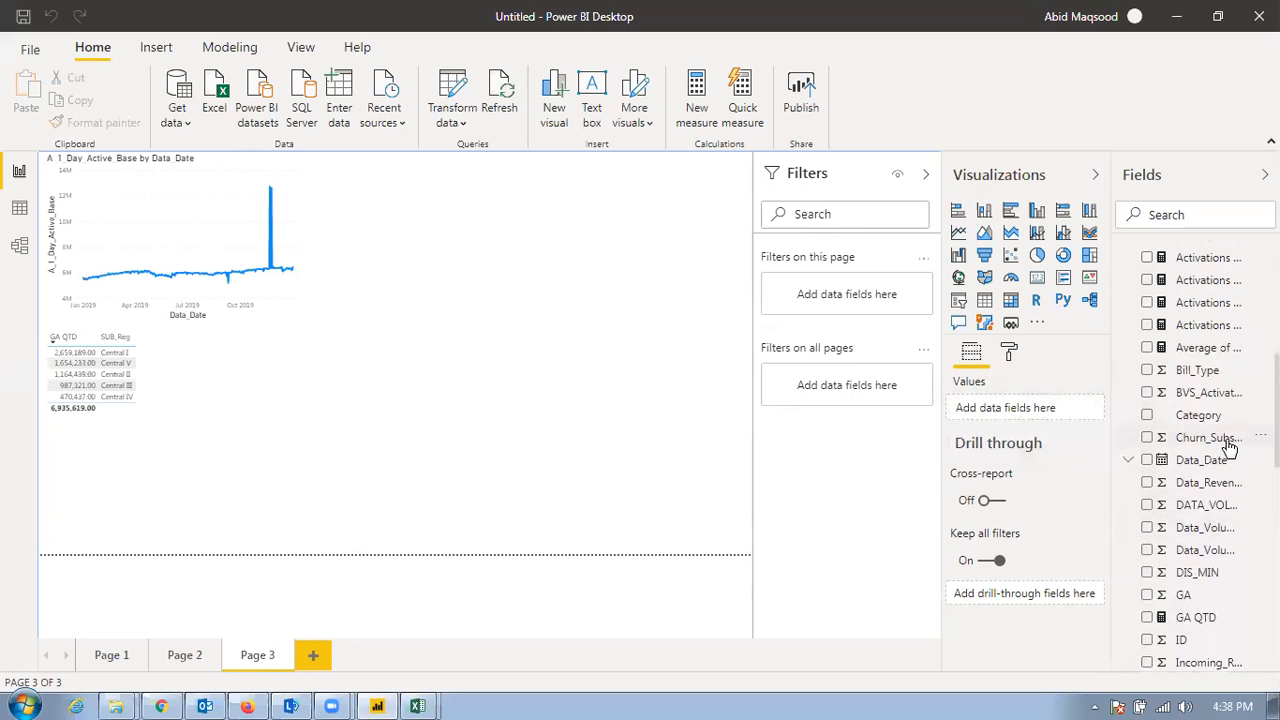
scroll(1229, 447, "up", 2)
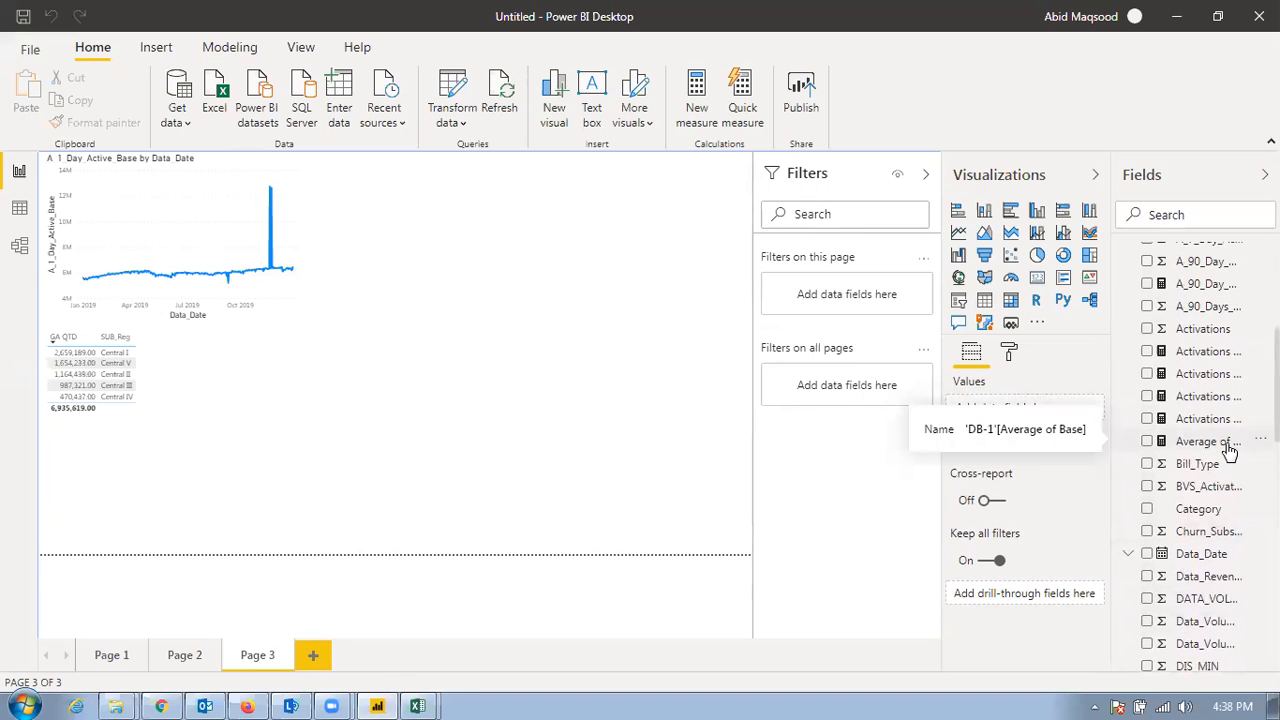
scroll(1229, 447, "up", 4)
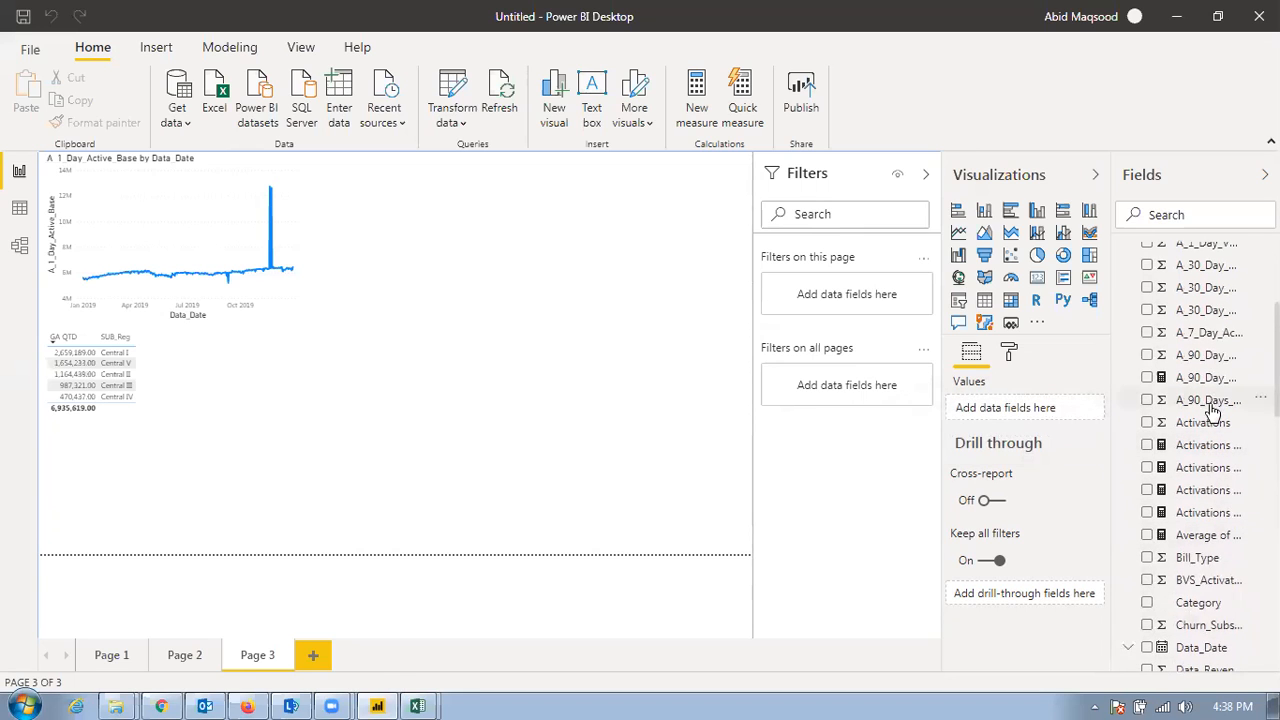
scroll(1213, 385, "up", 3)
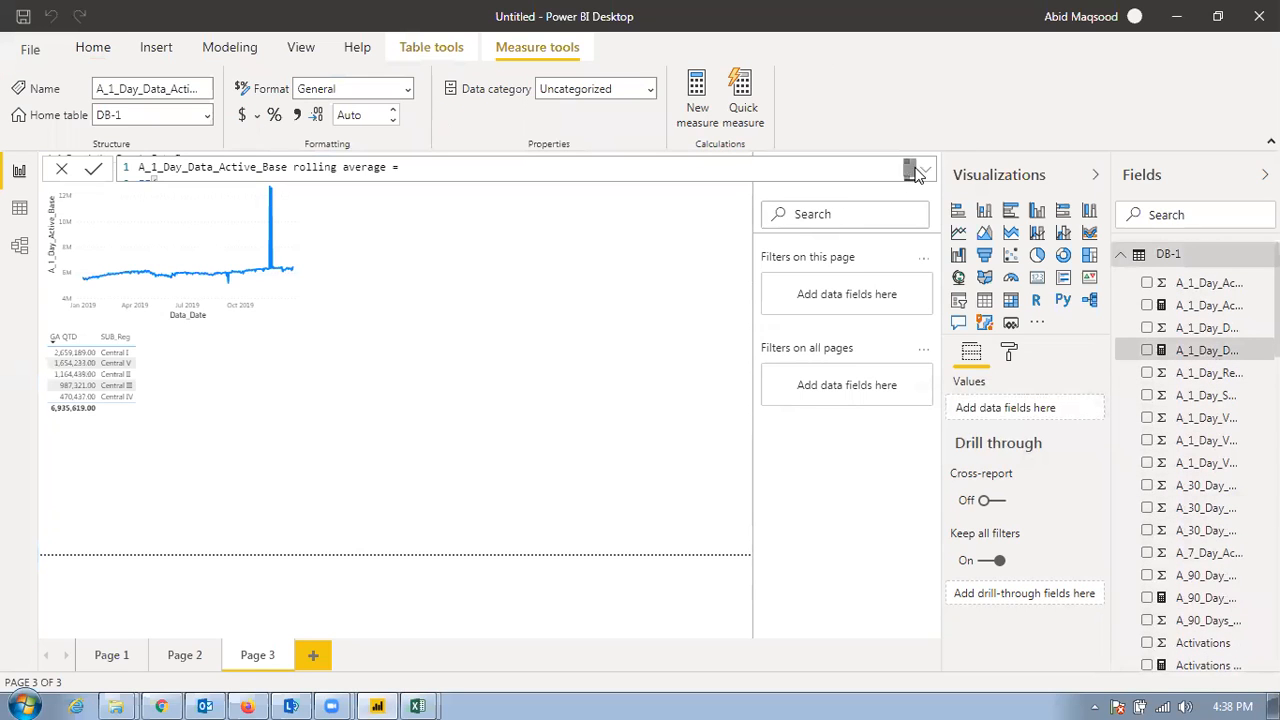
Examine the full rolling average formula, including its date period variables and the CALCULATE block, and collapse it again
left_click(929, 172)
scroll(620, 482, "down", 2)
scroll(620, 482, "up", 2)
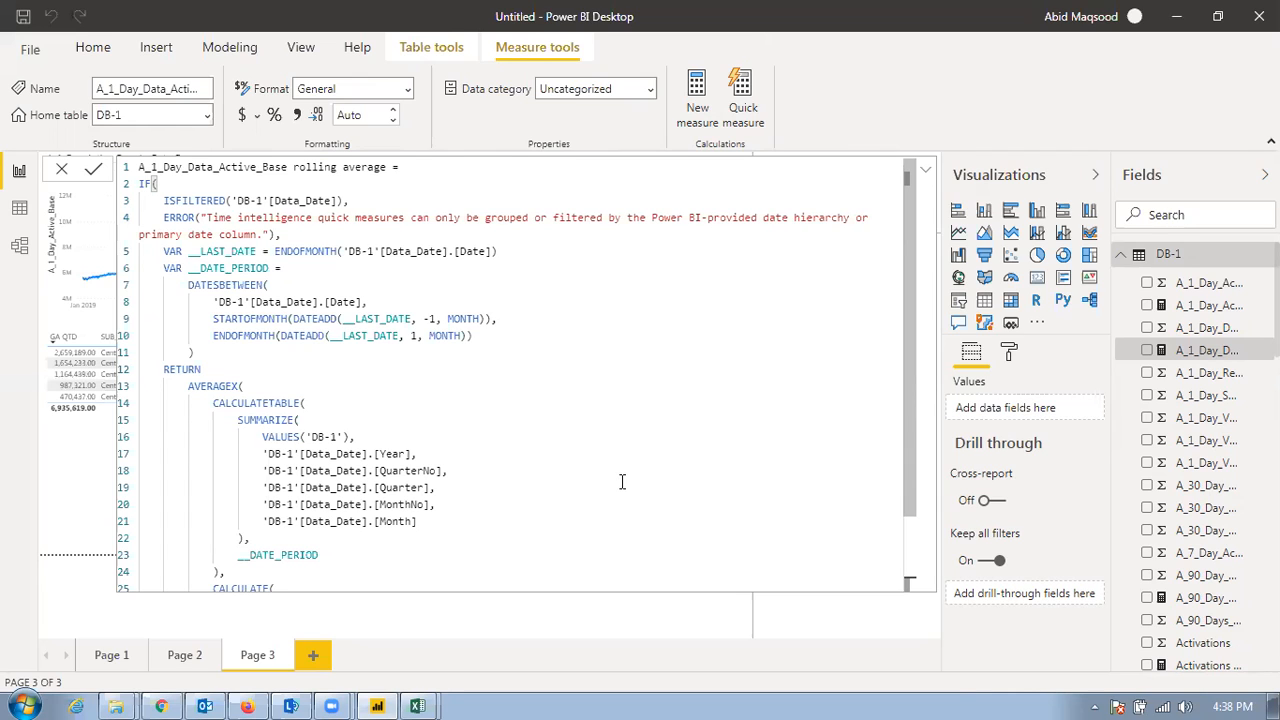
scroll(322, 334, "down", 2)
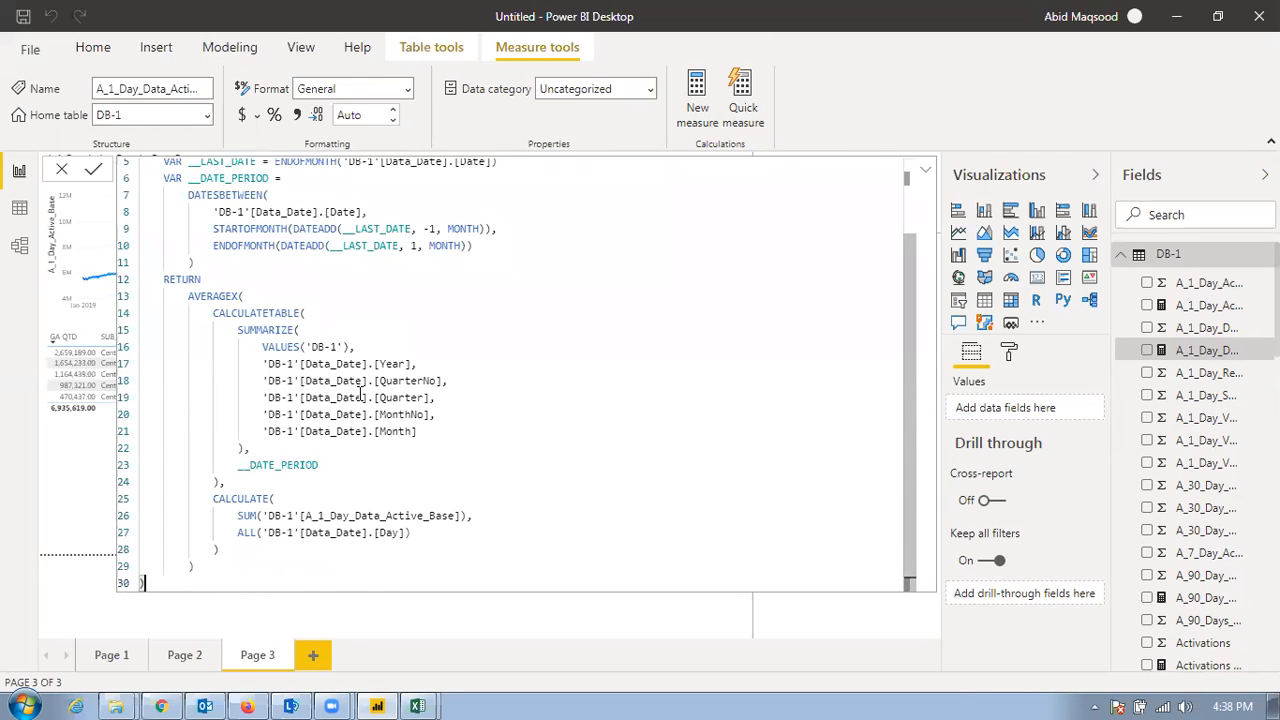
left_click_drag(431, 545, 140, 482)
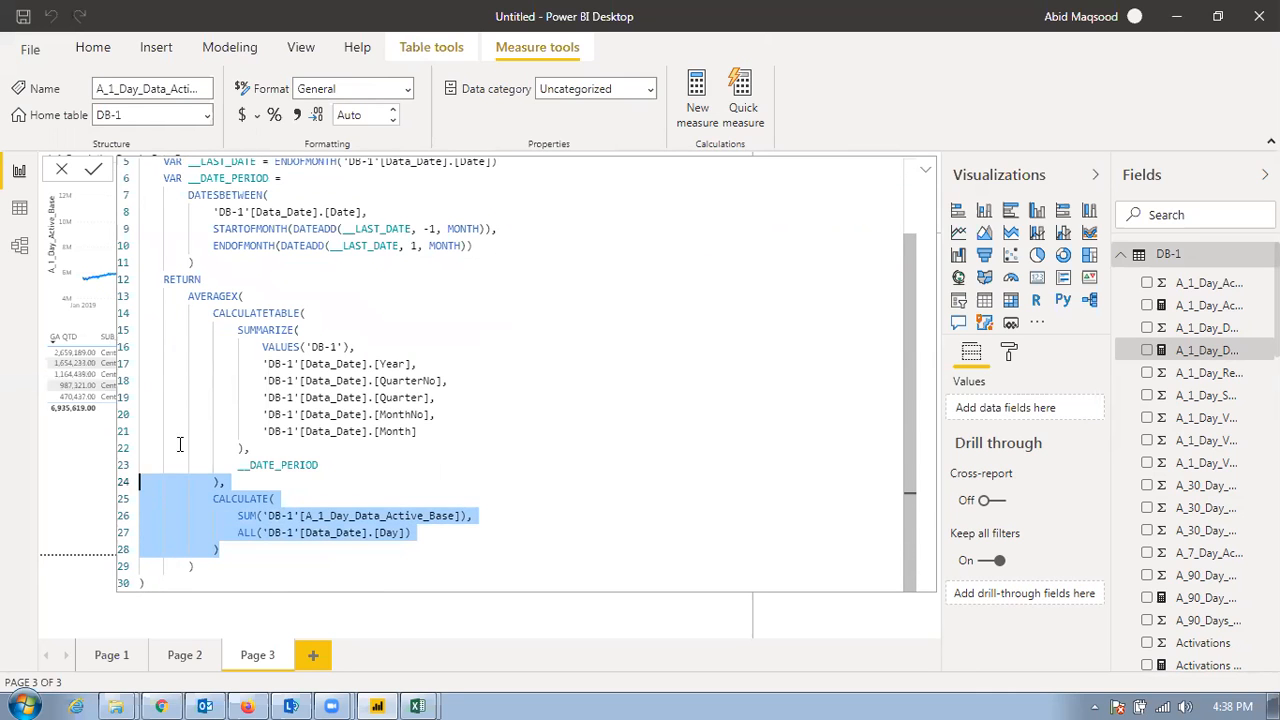
scroll(179, 444, "up", 2)
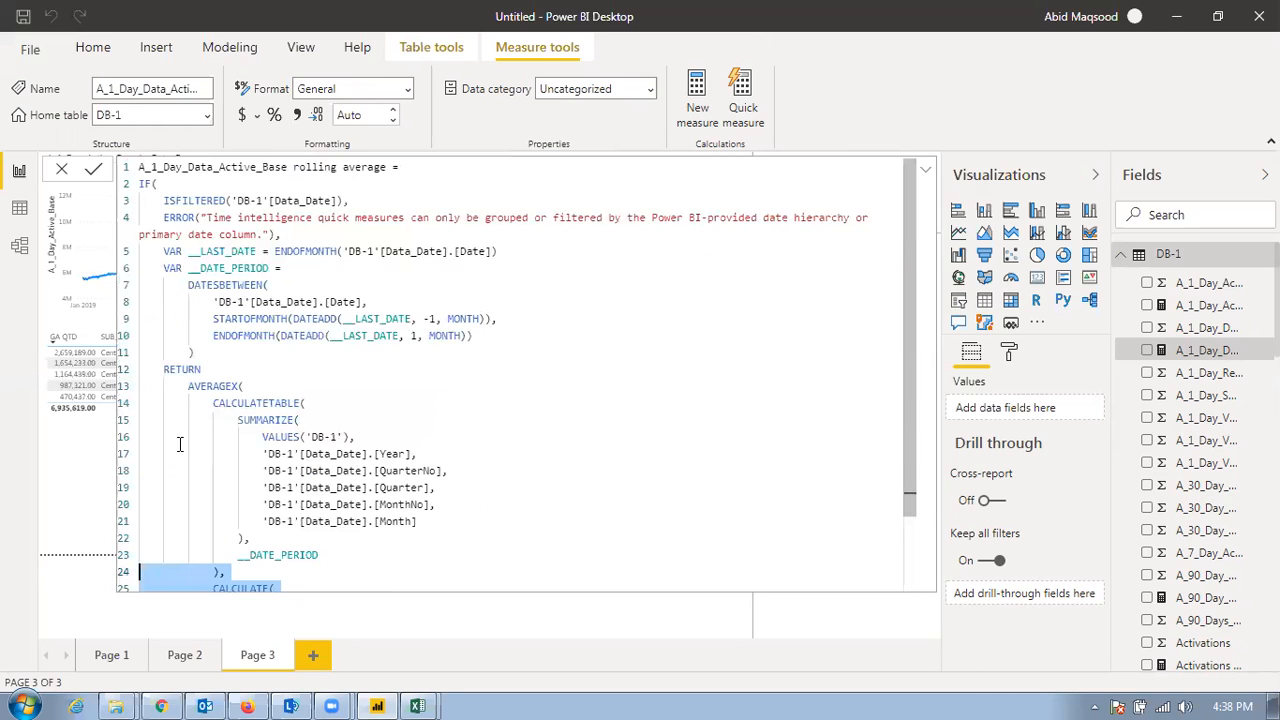
left_click(926, 172)
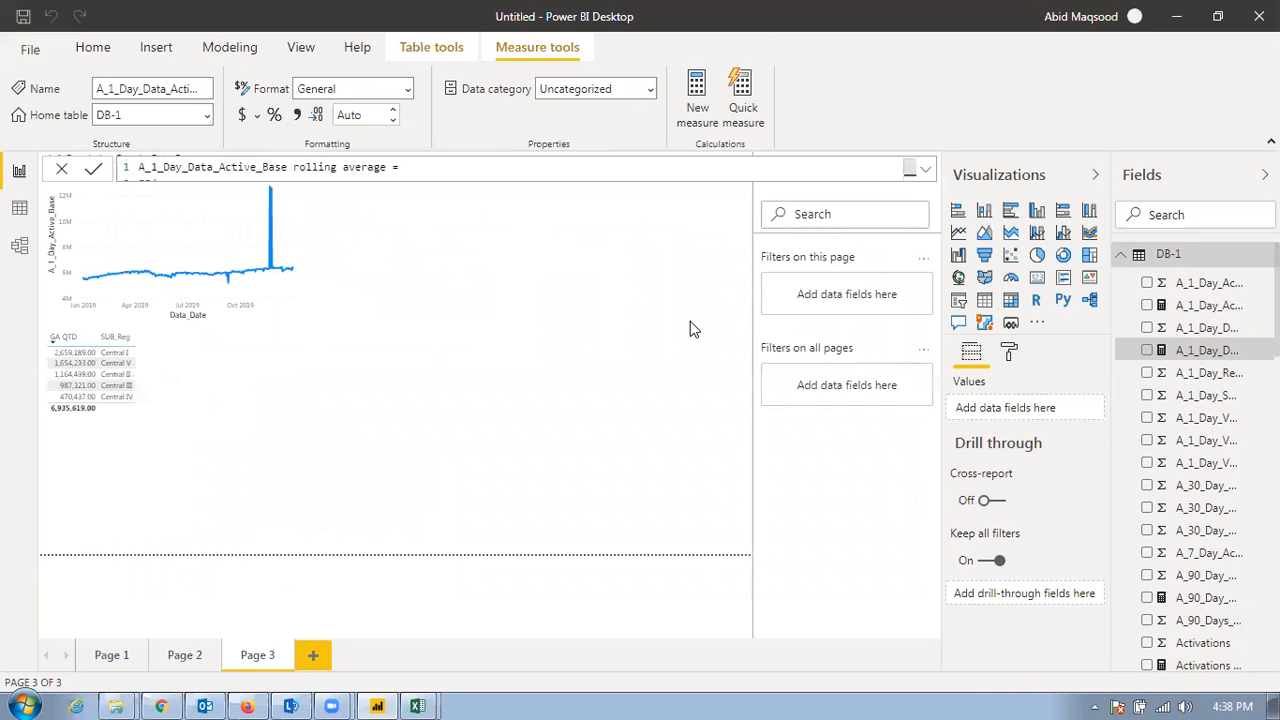
Start a new quick measure, look through the available calculations, and choose Addition
left_click(741, 98)
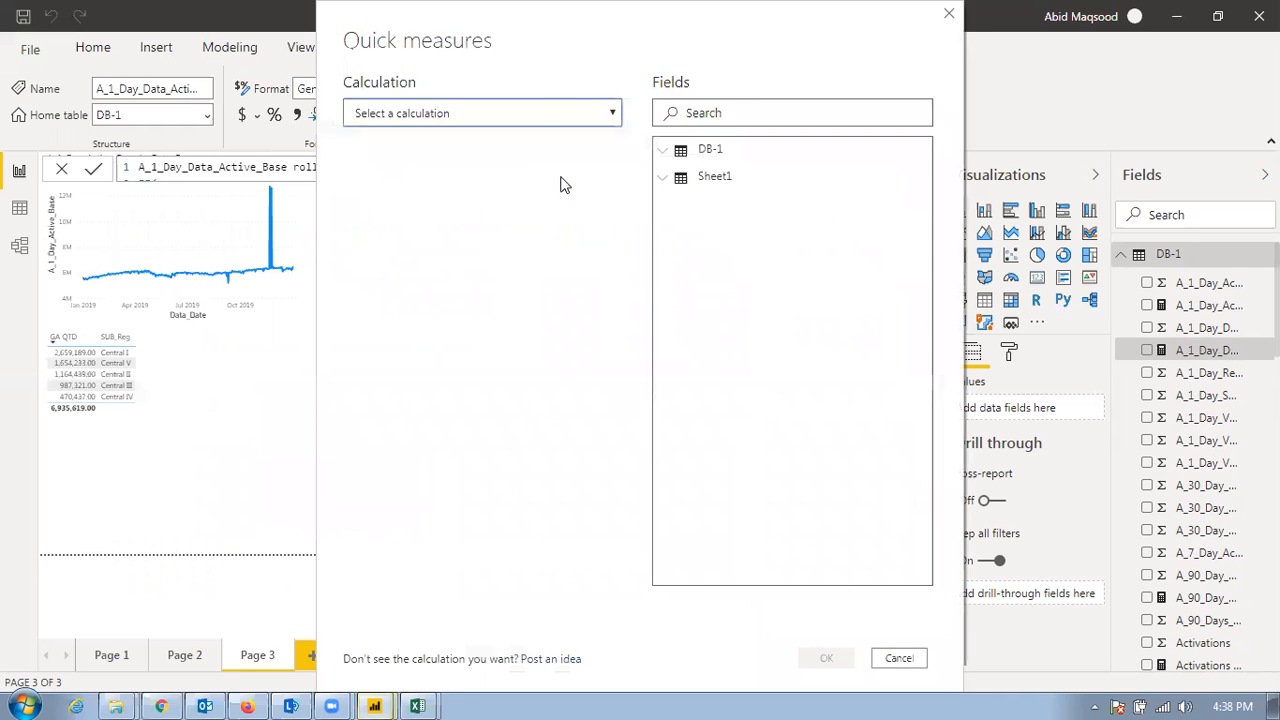
left_click(482, 113)
scroll(489, 295, "down", 5)
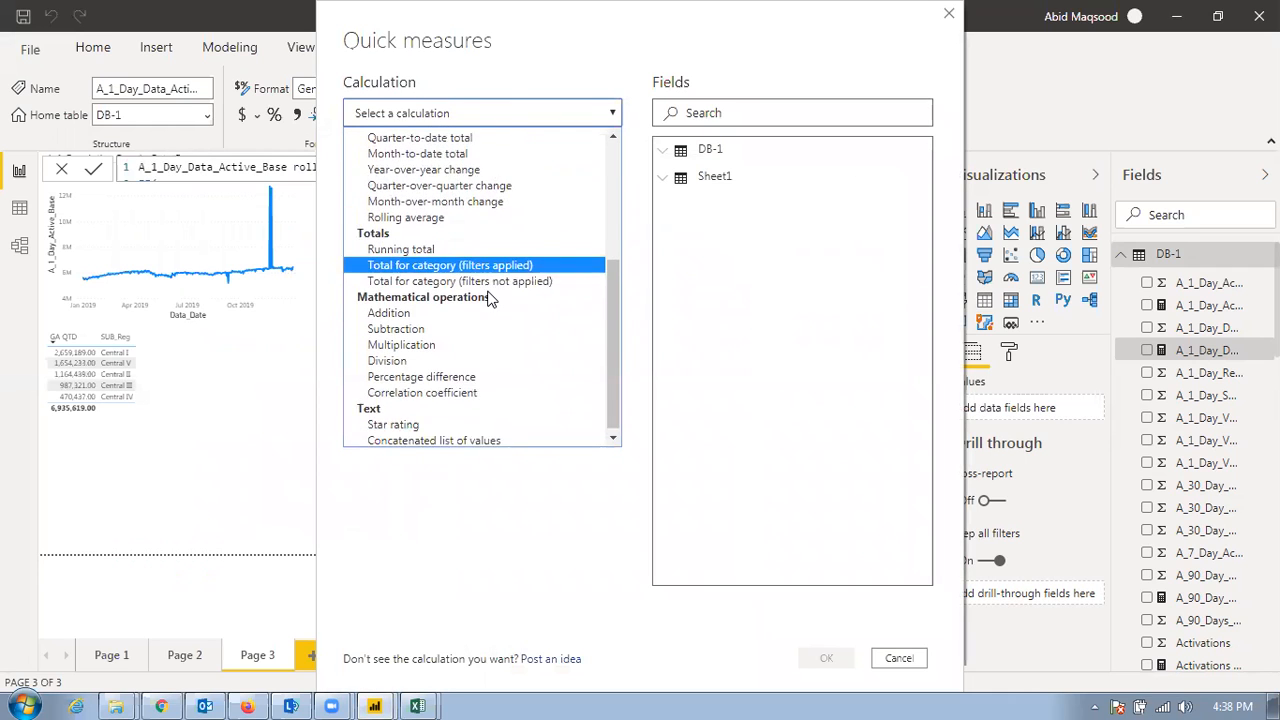
scroll(490, 298, "up", 2)
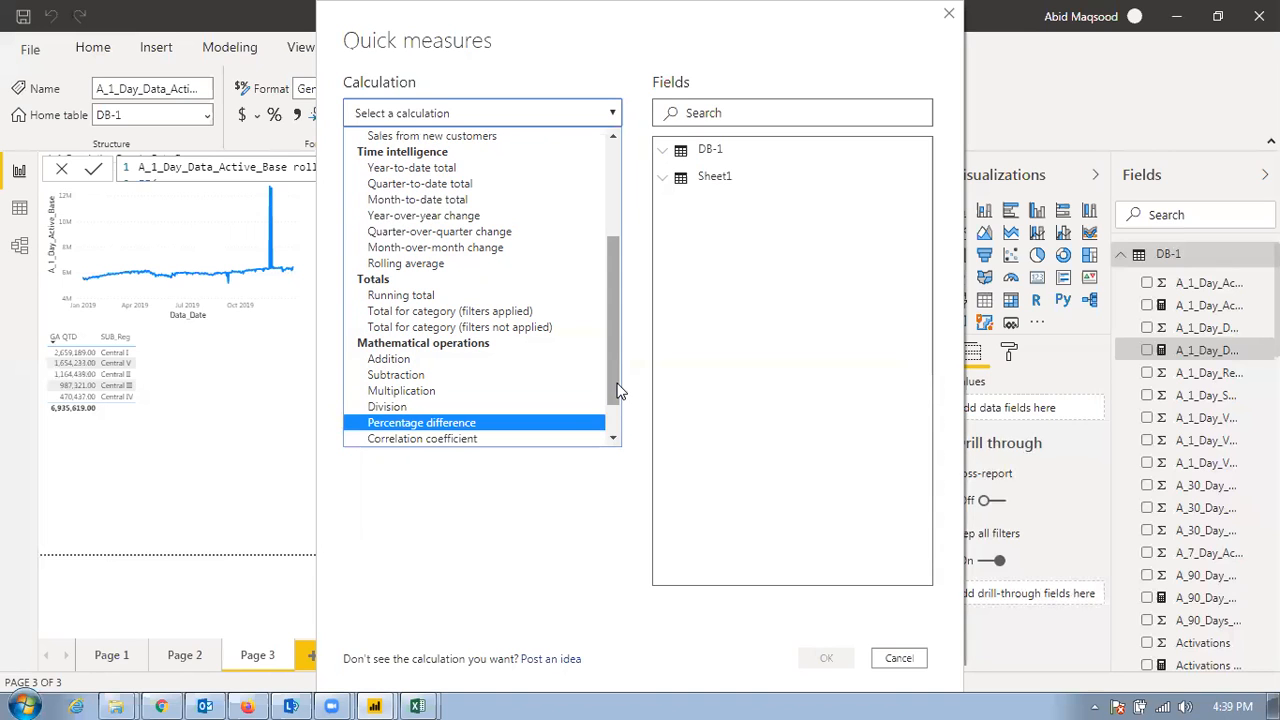
left_click_drag(609, 381, 600, 428)
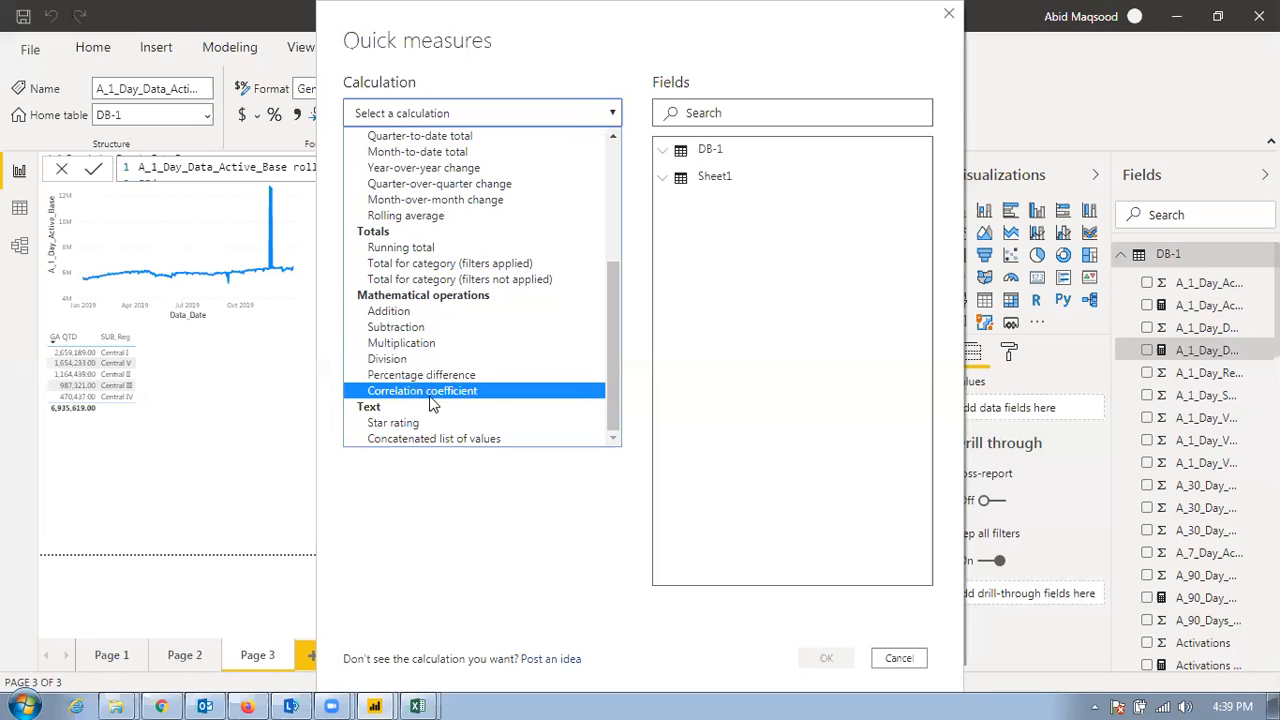
left_click(390, 311)
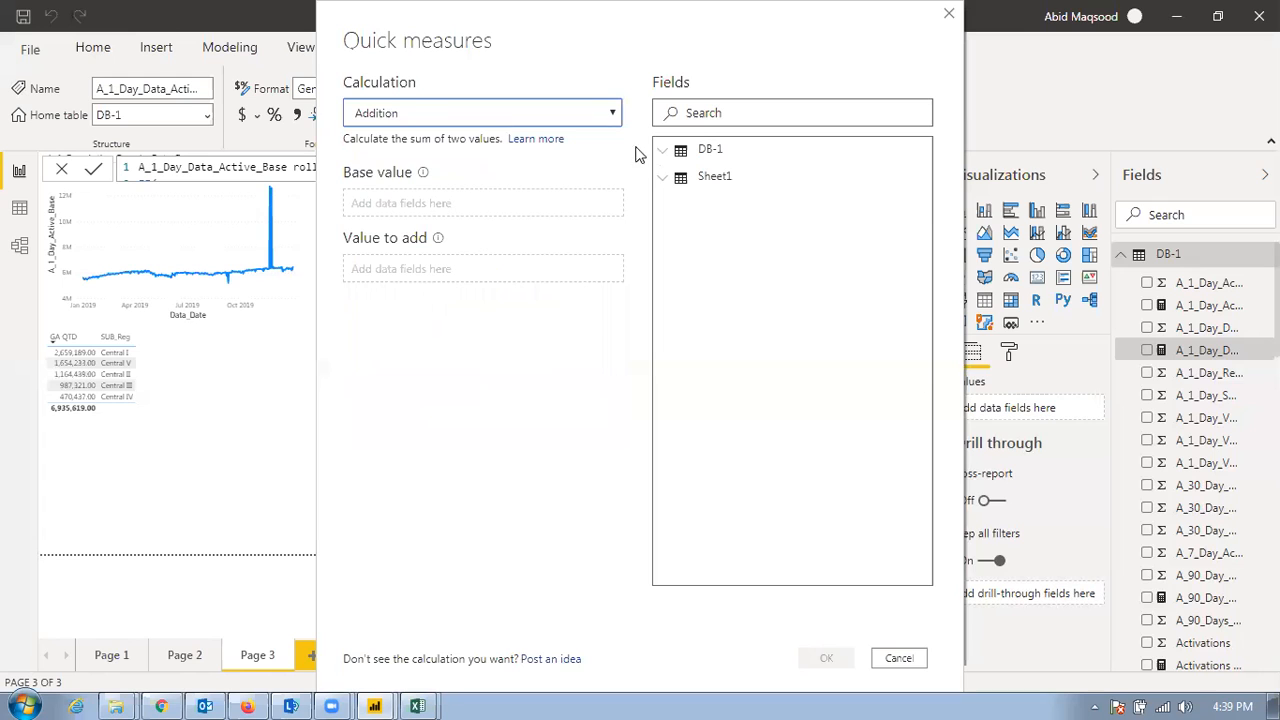
From DB-1, use A_90_Day_Active_Base as the base value and A_30_Day_Active_Base as the value to add, and create the measure
left_click(678, 155)
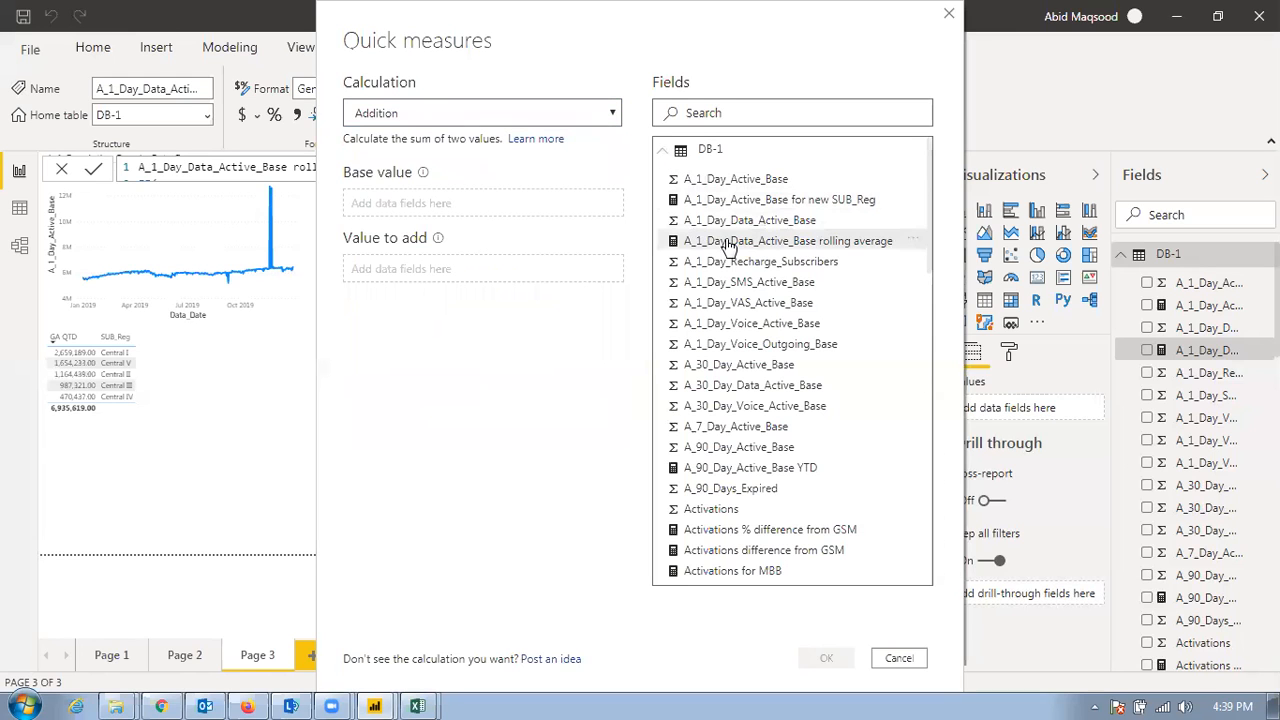
left_click_drag(746, 449, 510, 205)
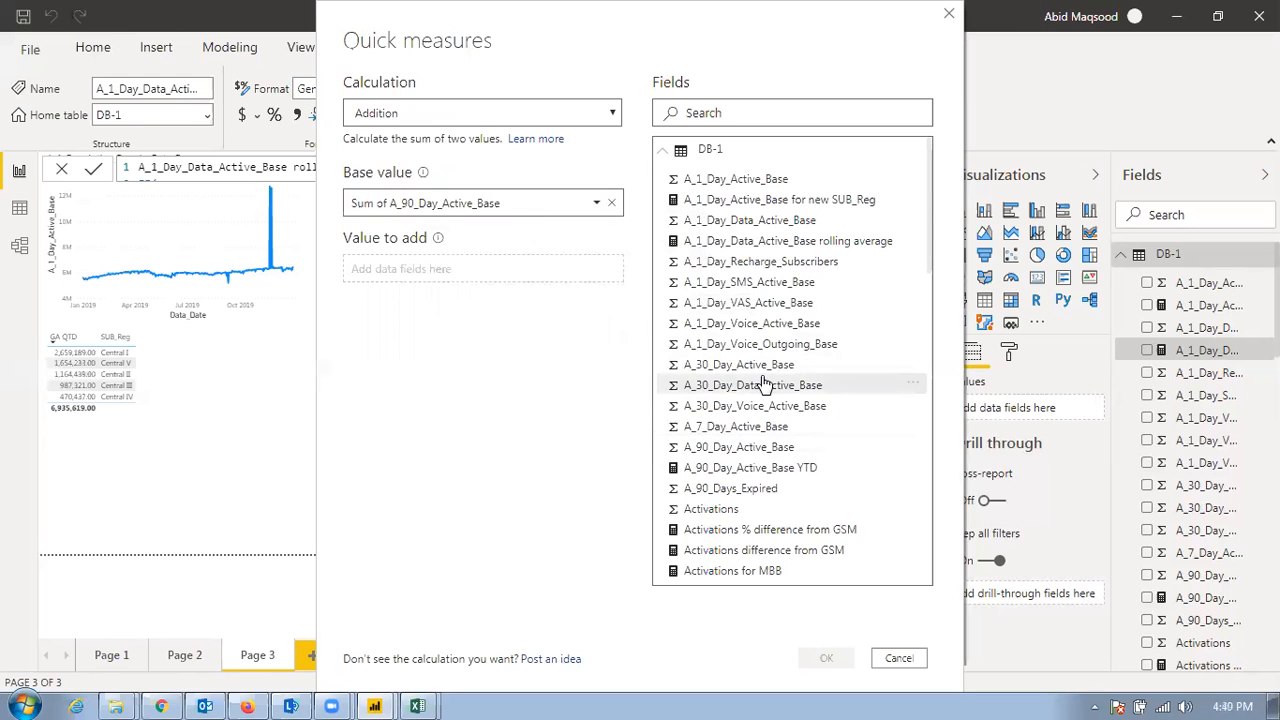
left_click_drag(745, 372, 490, 270)
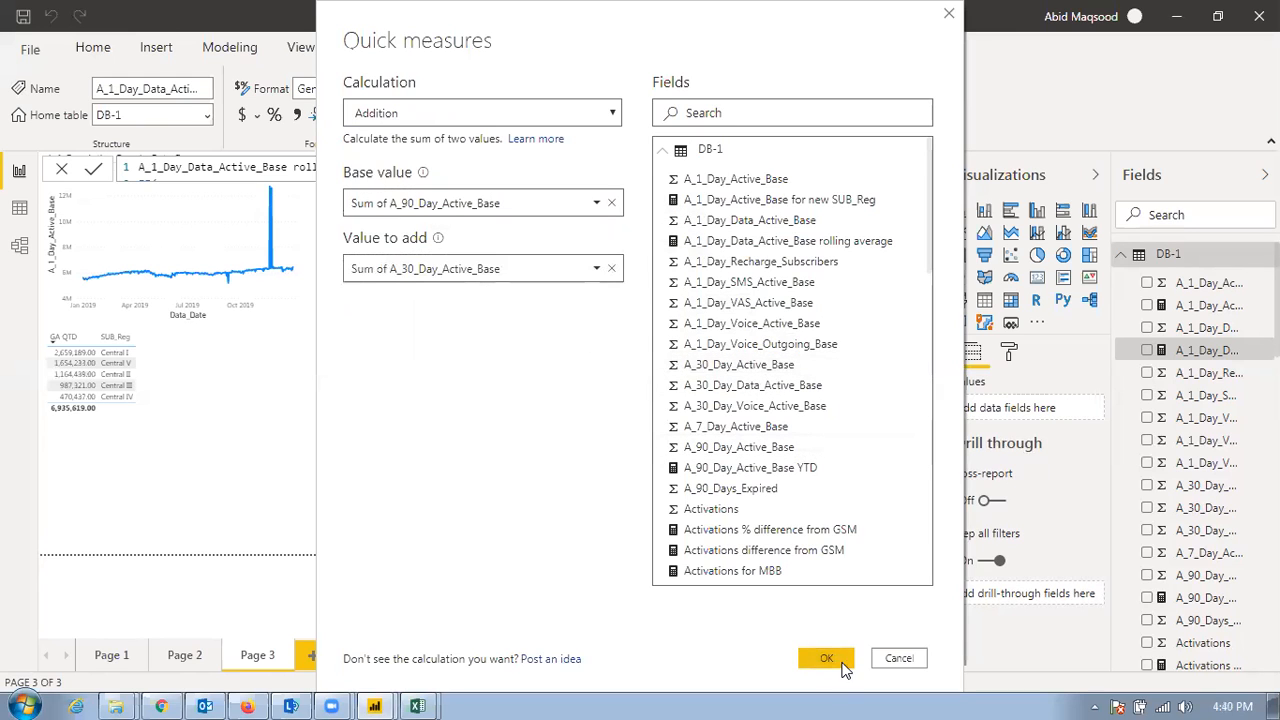
left_click(826, 657)
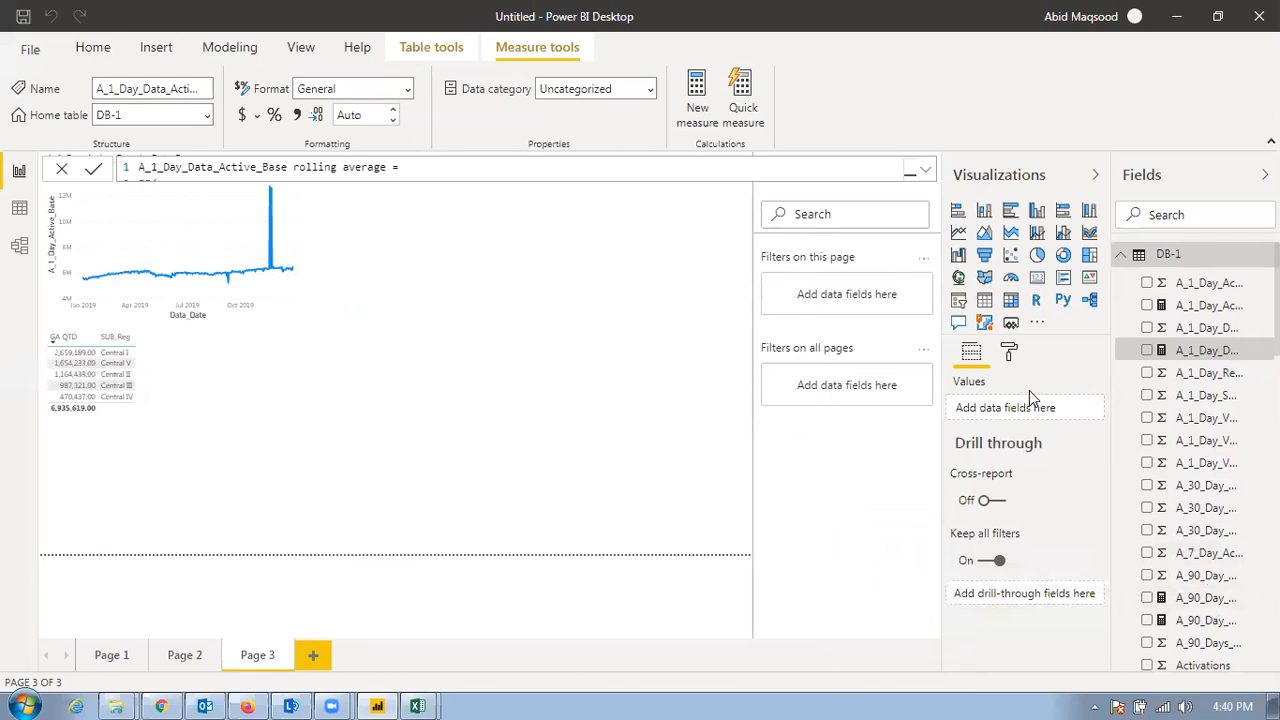
Insert a table visual on Page 3 showing the A_90_Day_Active_Base plus A_30_Day_Active_Base measure by SUB_Reg
left_click(984, 300)
left_click_drag(1215, 597, 1020, 408)
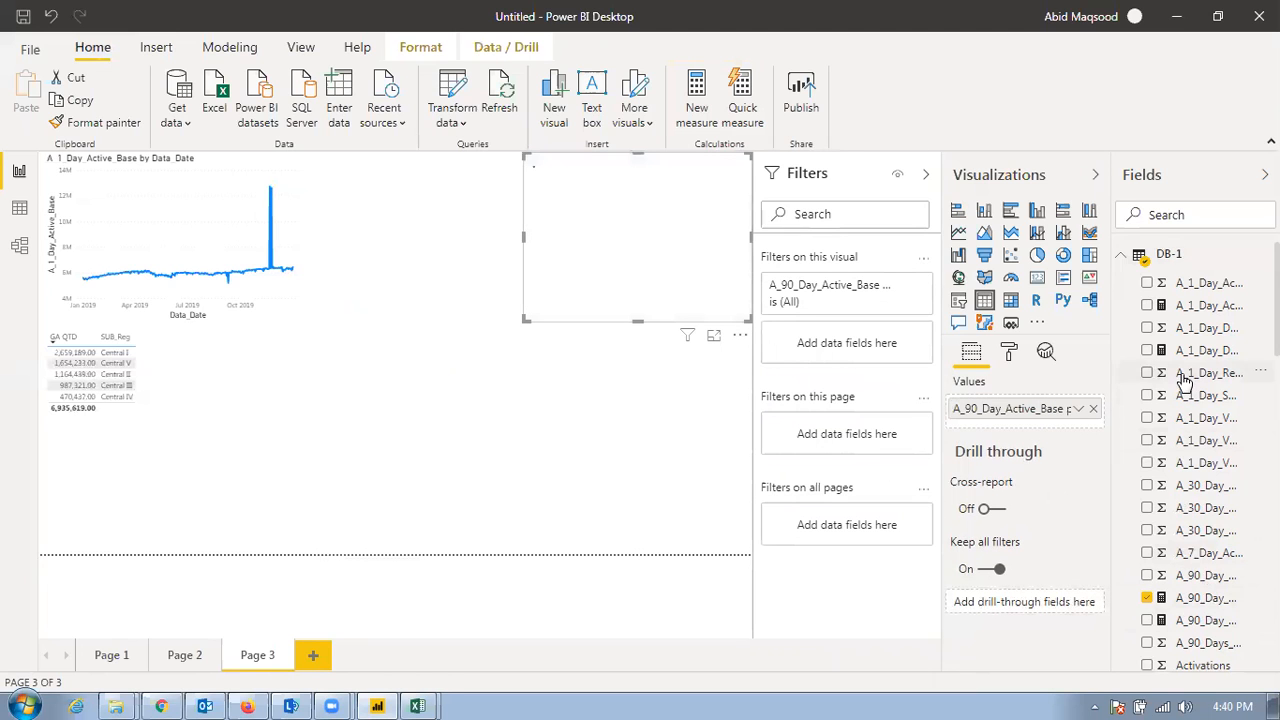
scroll(1195, 400, "down", 6)
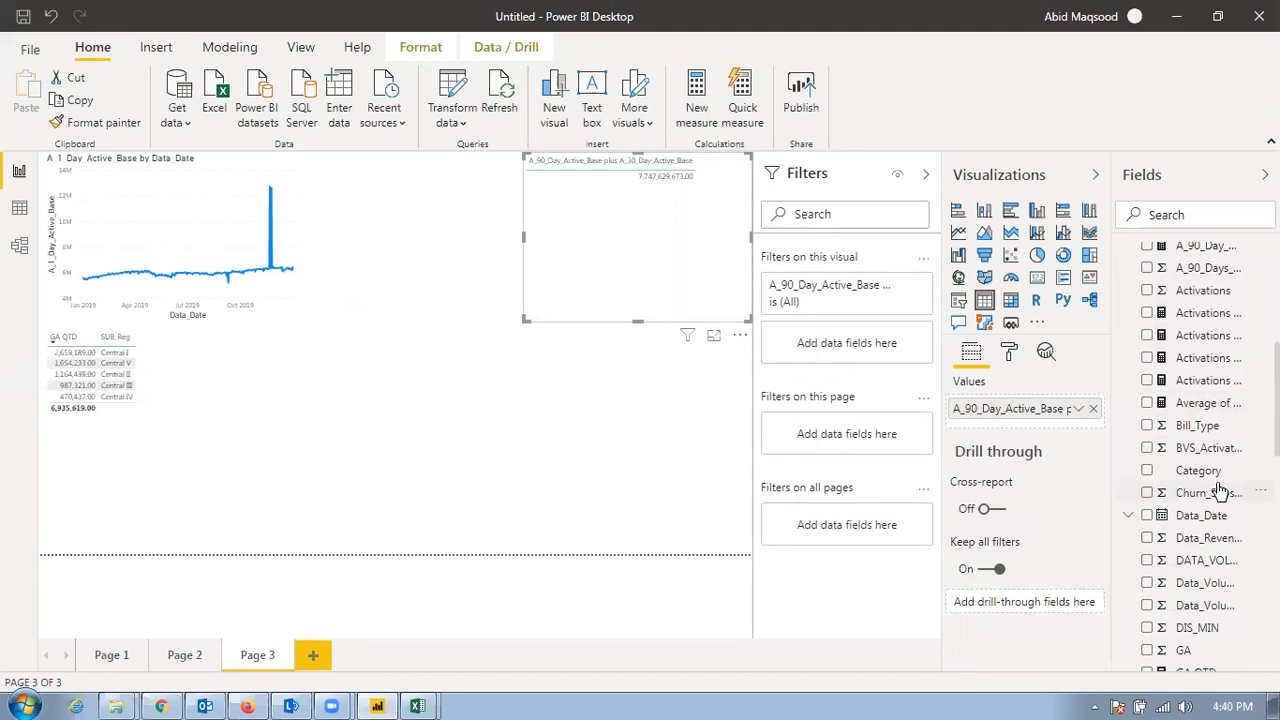
scroll(1216, 482, "down", 2)
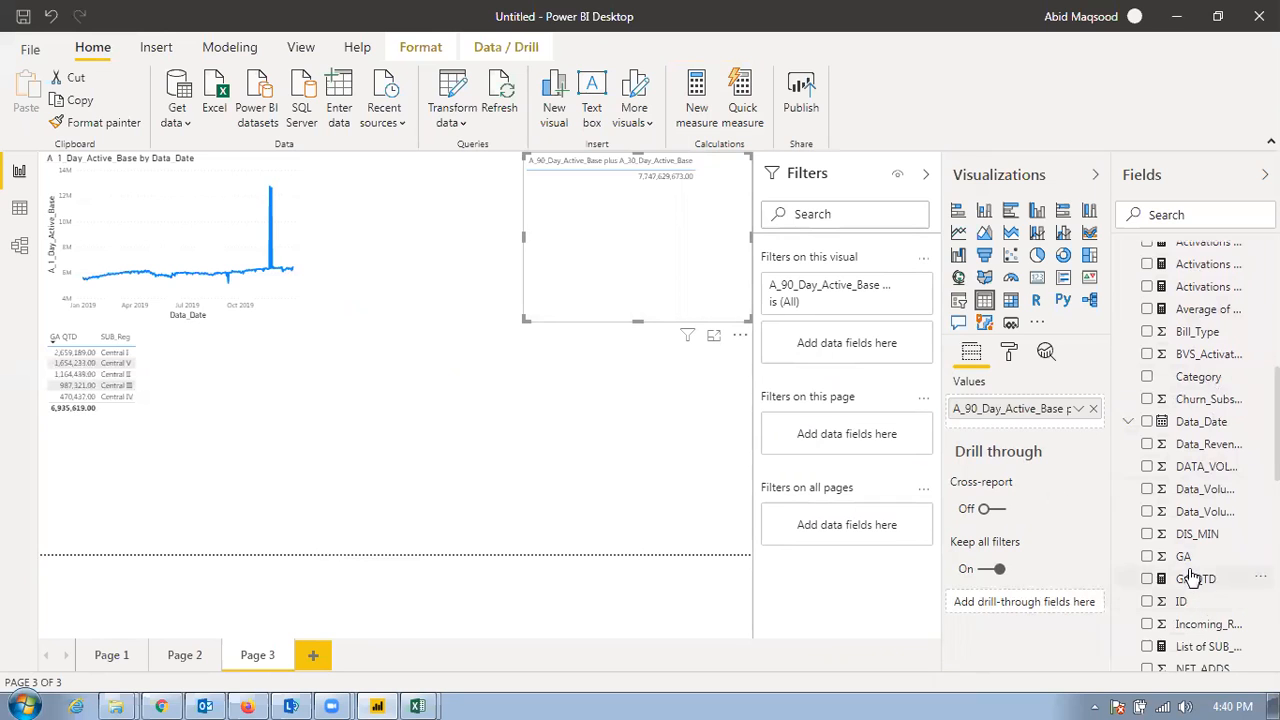
scroll(1216, 528, "down", 6)
scroll(1200, 620, "down", 4)
left_click_drag(1210, 522, 975, 428)
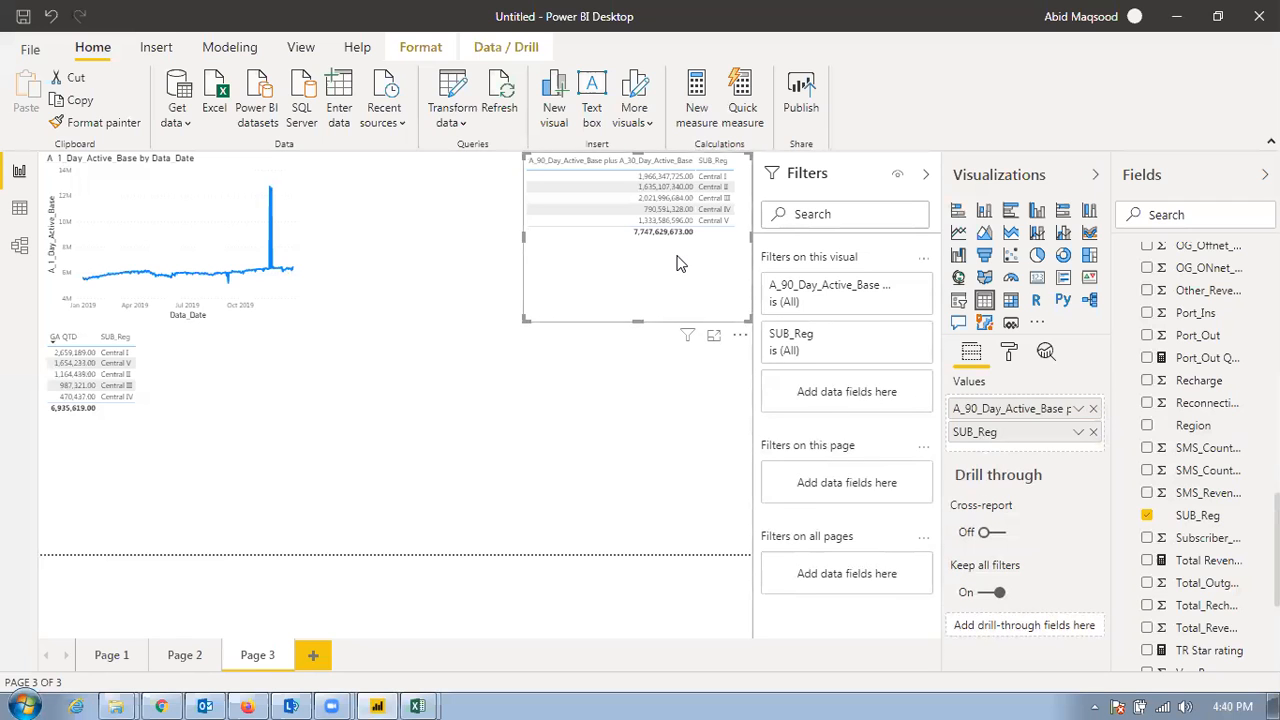
Add A_90_Day_Active_Base and A_30_Day_Voice_Active_Base to the new table, between the addition measure and SUB_Reg
scroll(1165, 385, "up", 10)
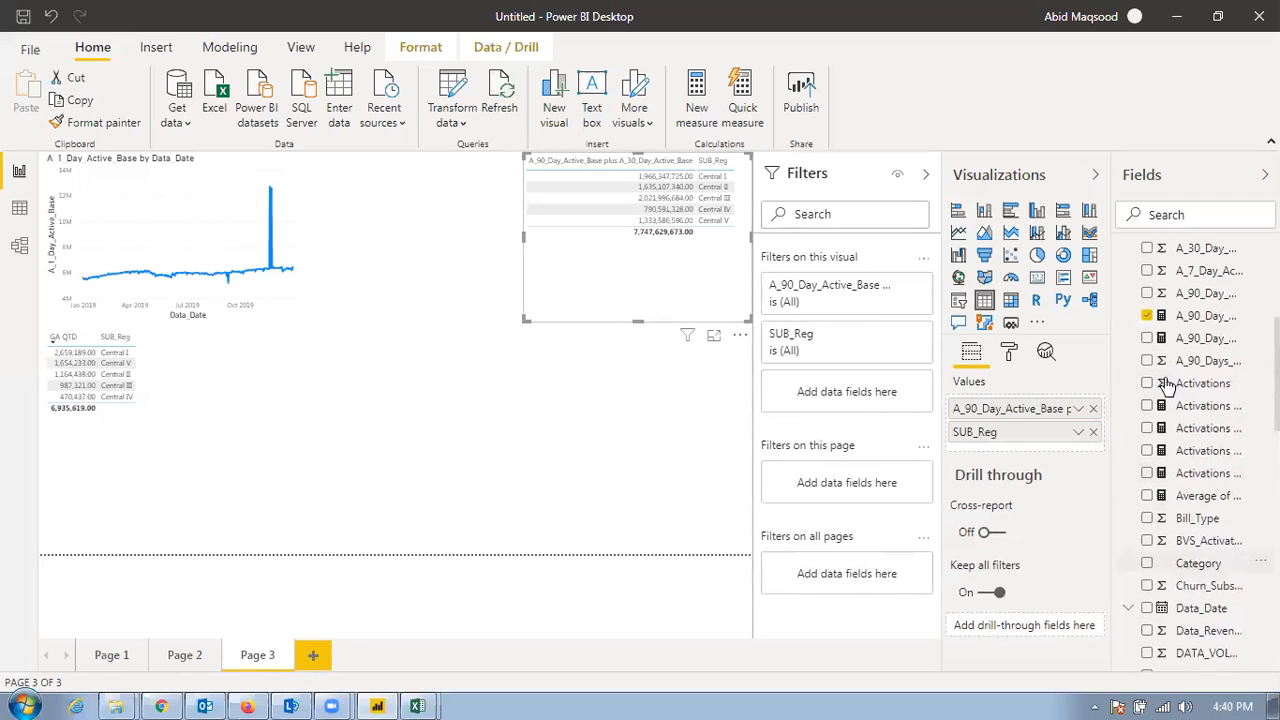
left_click_drag(1198, 316, 1066, 429)
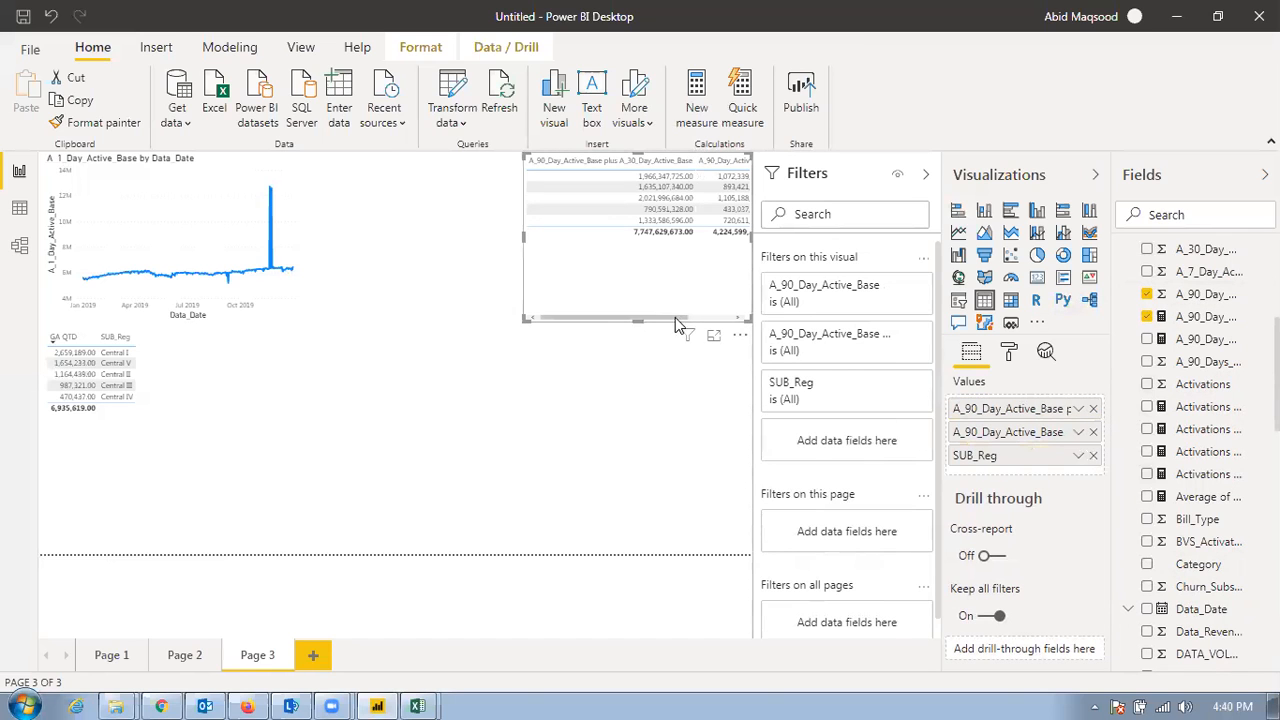
left_click_drag(682, 318, 742, 318)
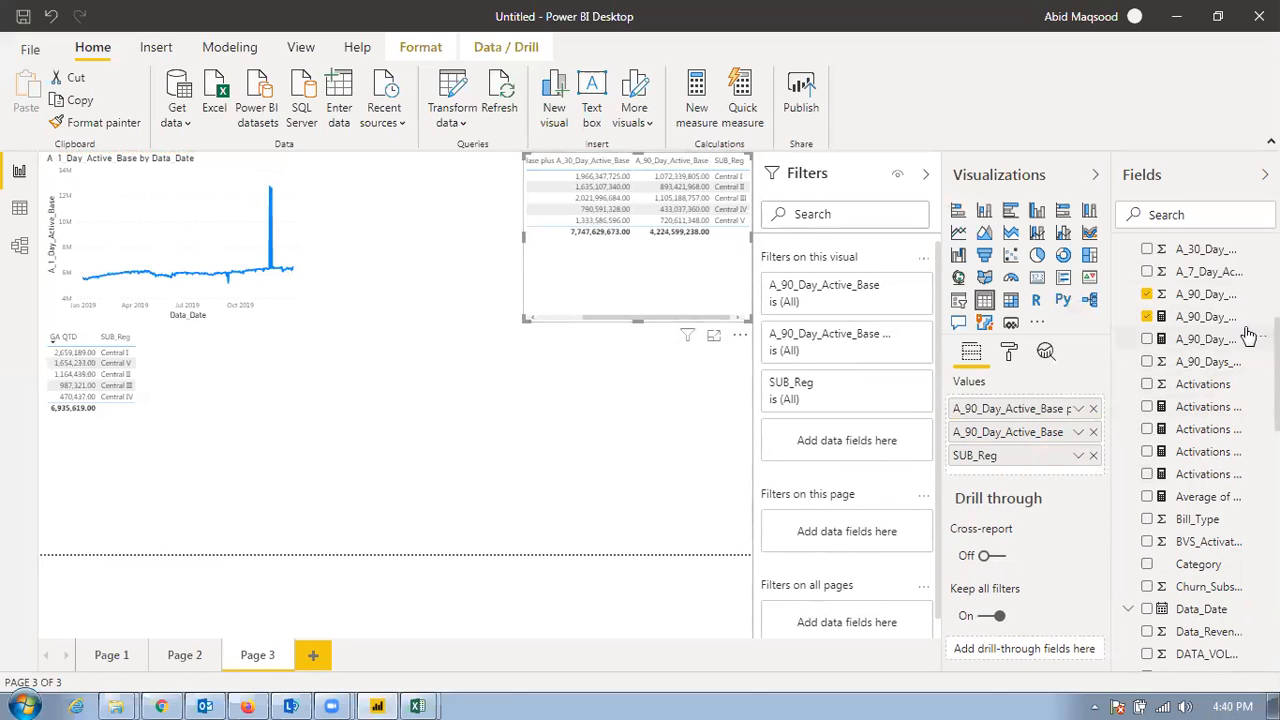
left_click_drag(1210, 250, 652, 398)
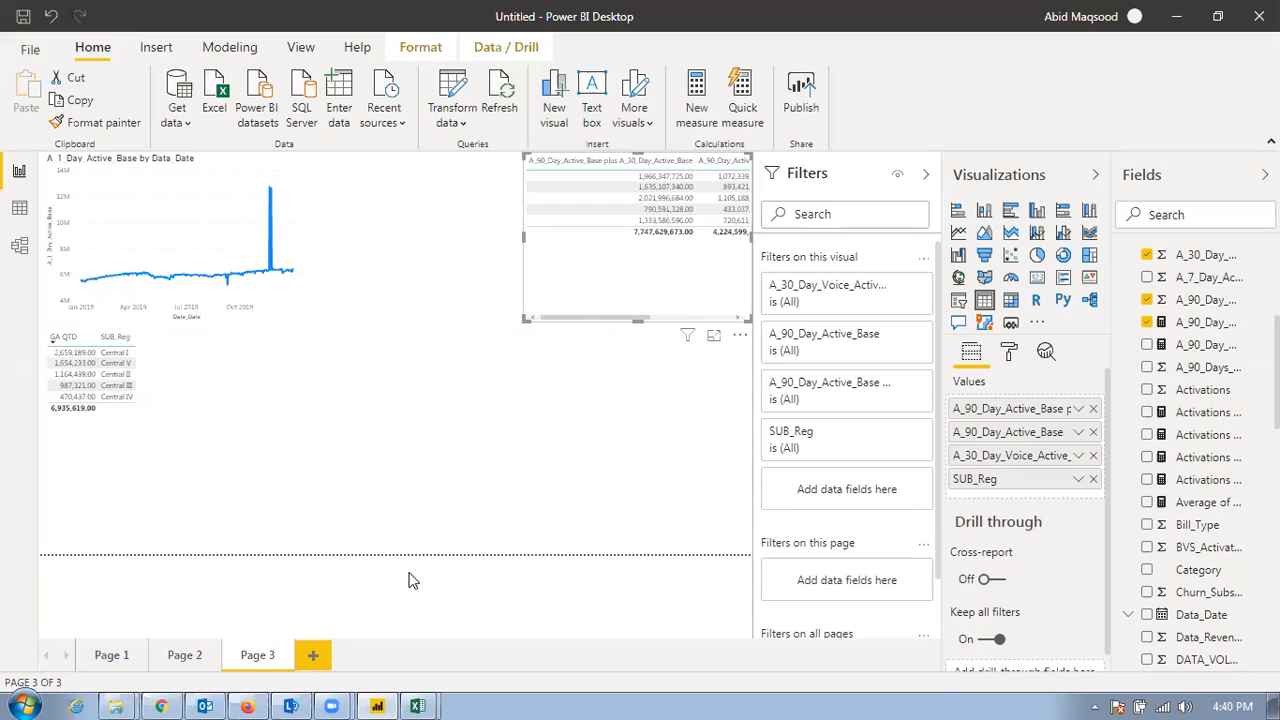
Review the full formula of the A_90_Day_Active_Base plus A_30_Day_Active_Base measure, then return to the report canvas
left_click(1208, 328)
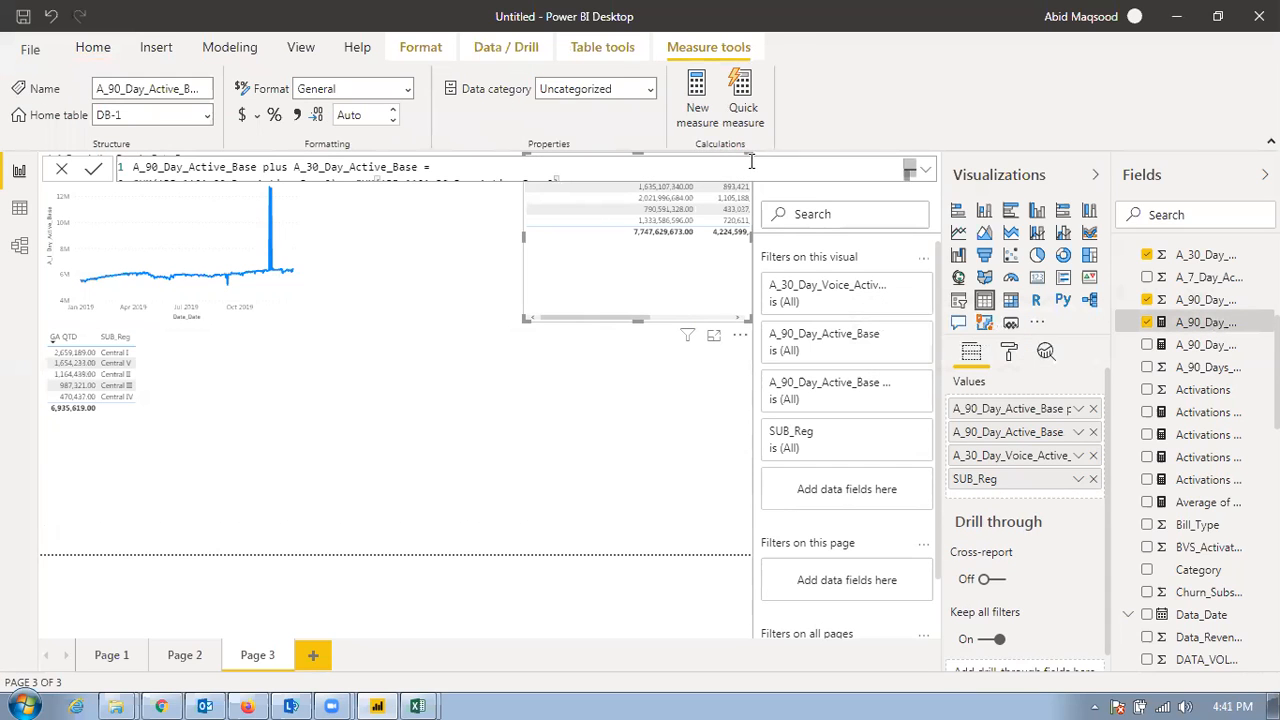
left_click(922, 171)
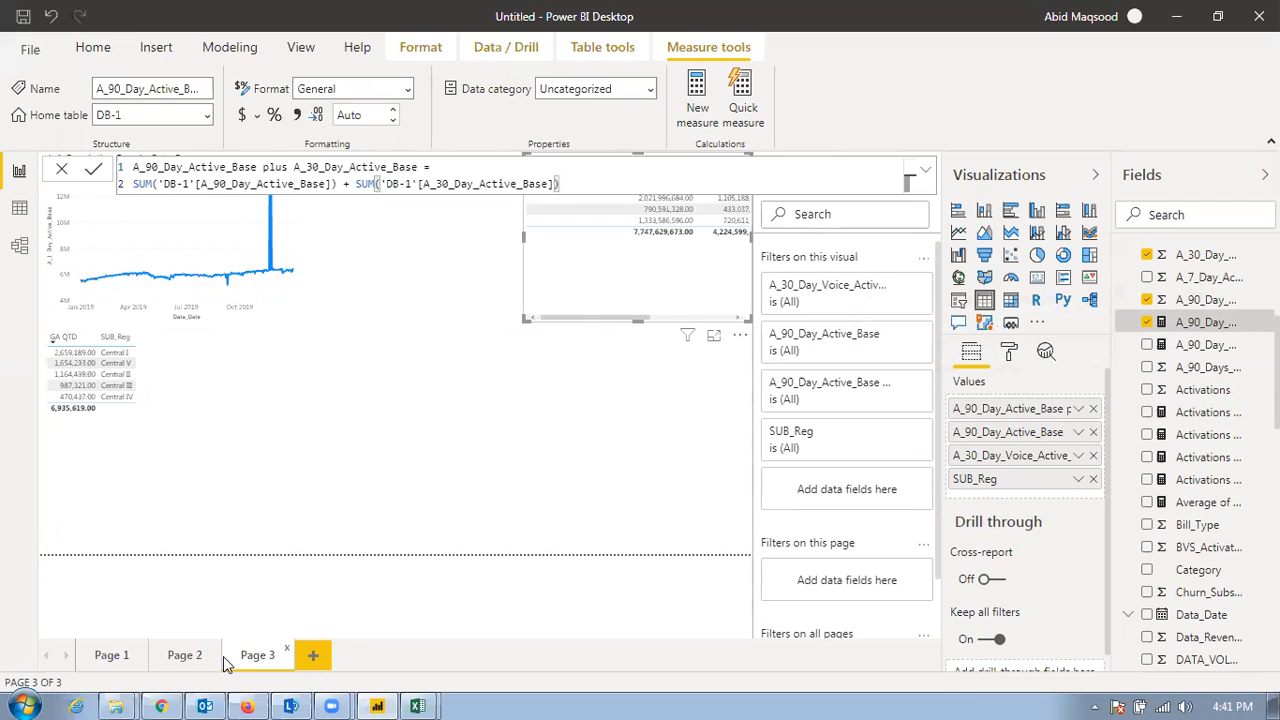
left_click(476, 438)
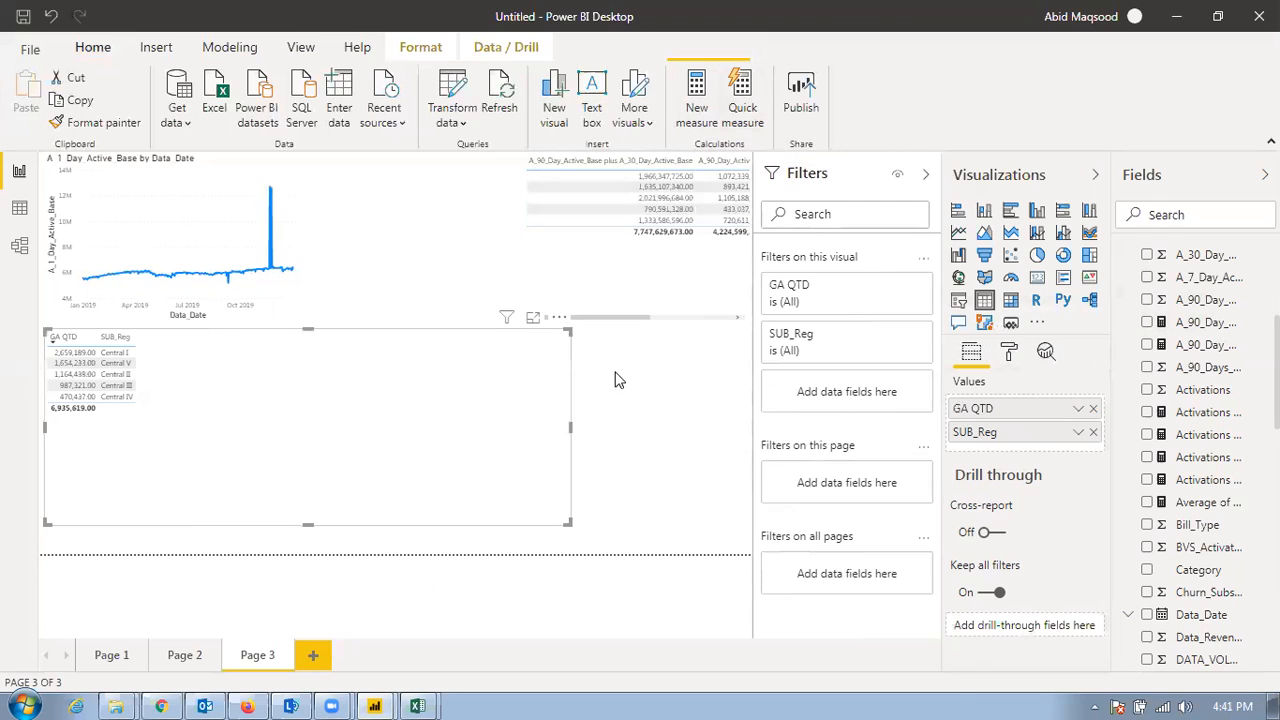
left_click(908, 658)
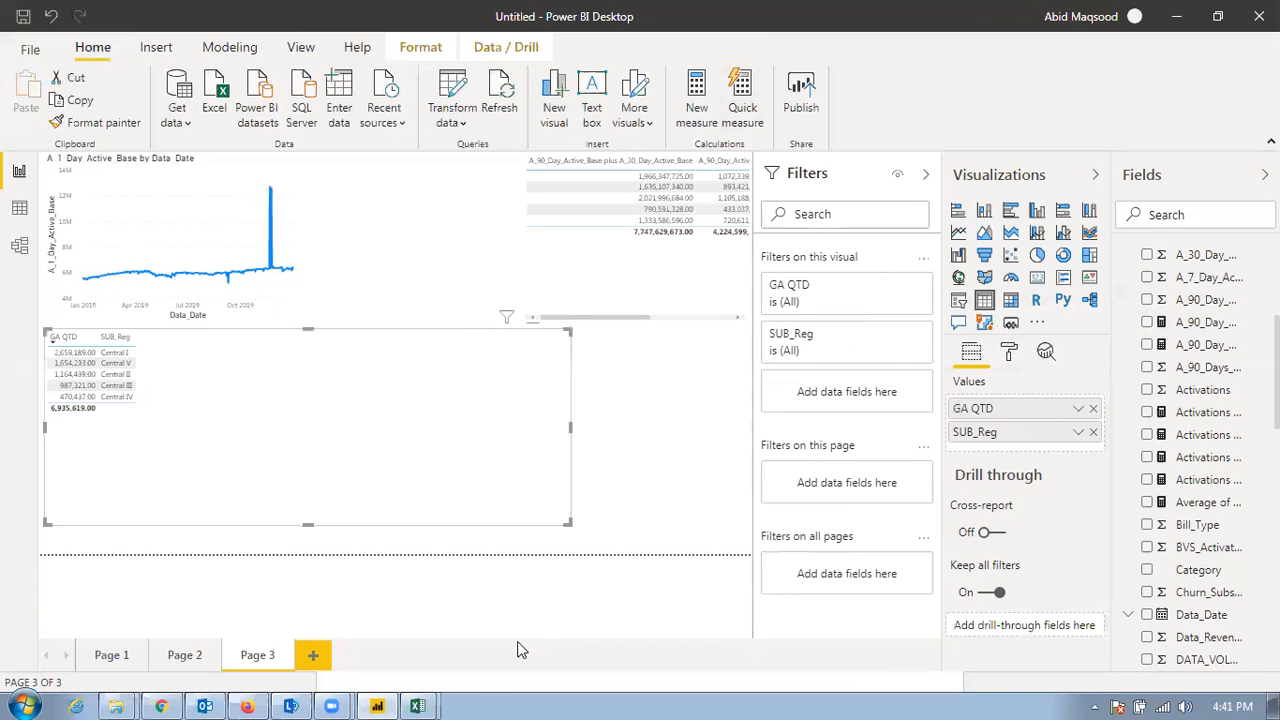
Add a fourth report page and start a quick measure with the Multiplication calculation
left_click(313, 655)
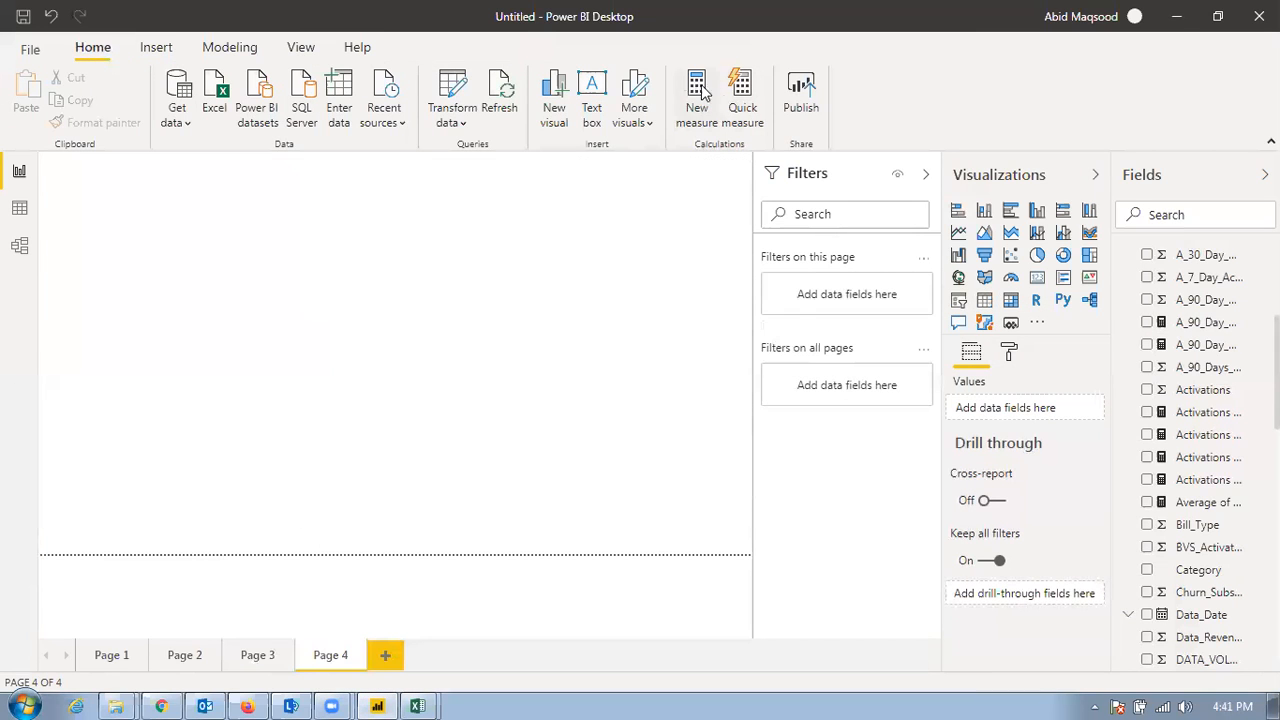
left_click(745, 105)
left_click(583, 113)
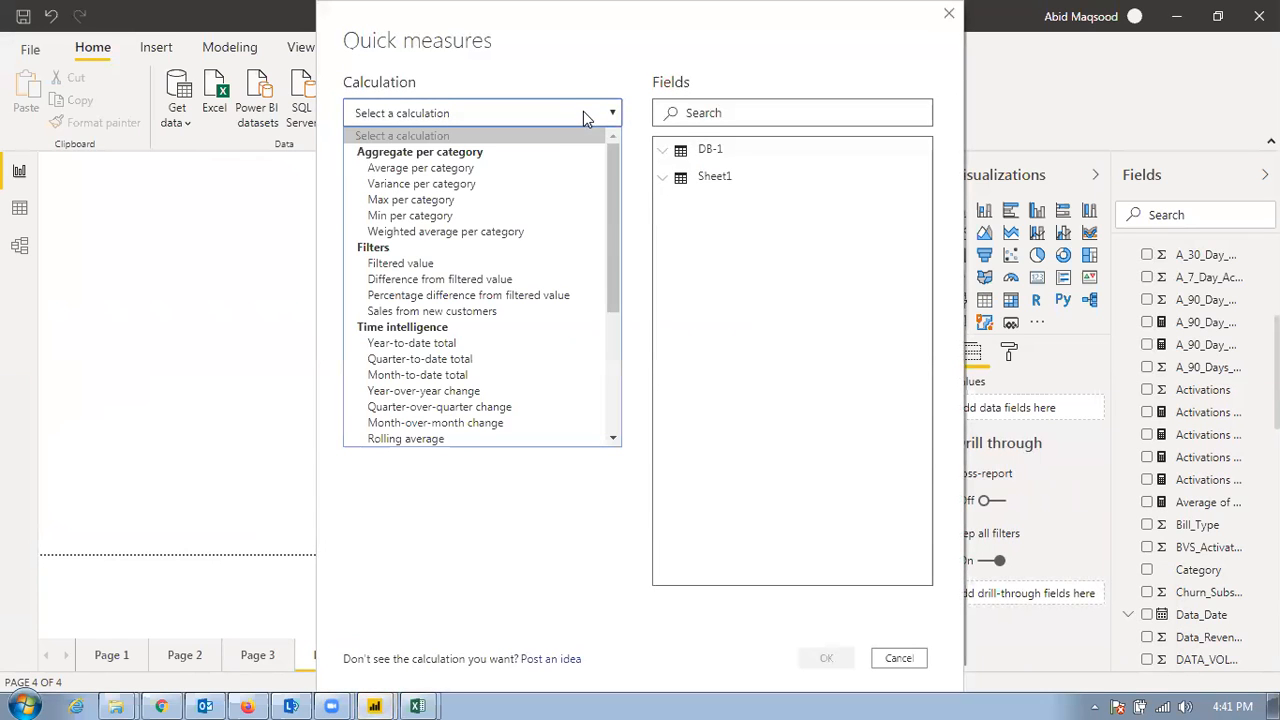
scroll(480, 380, "down", 5)
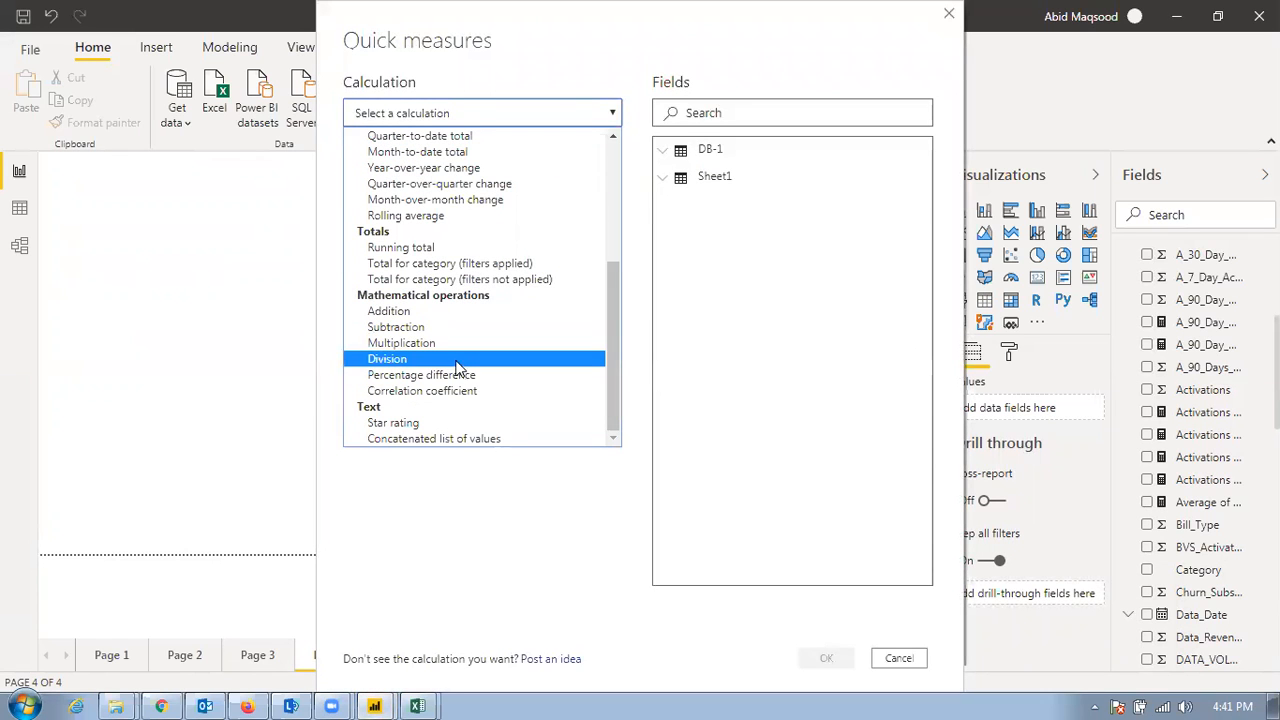
left_click(447, 345)
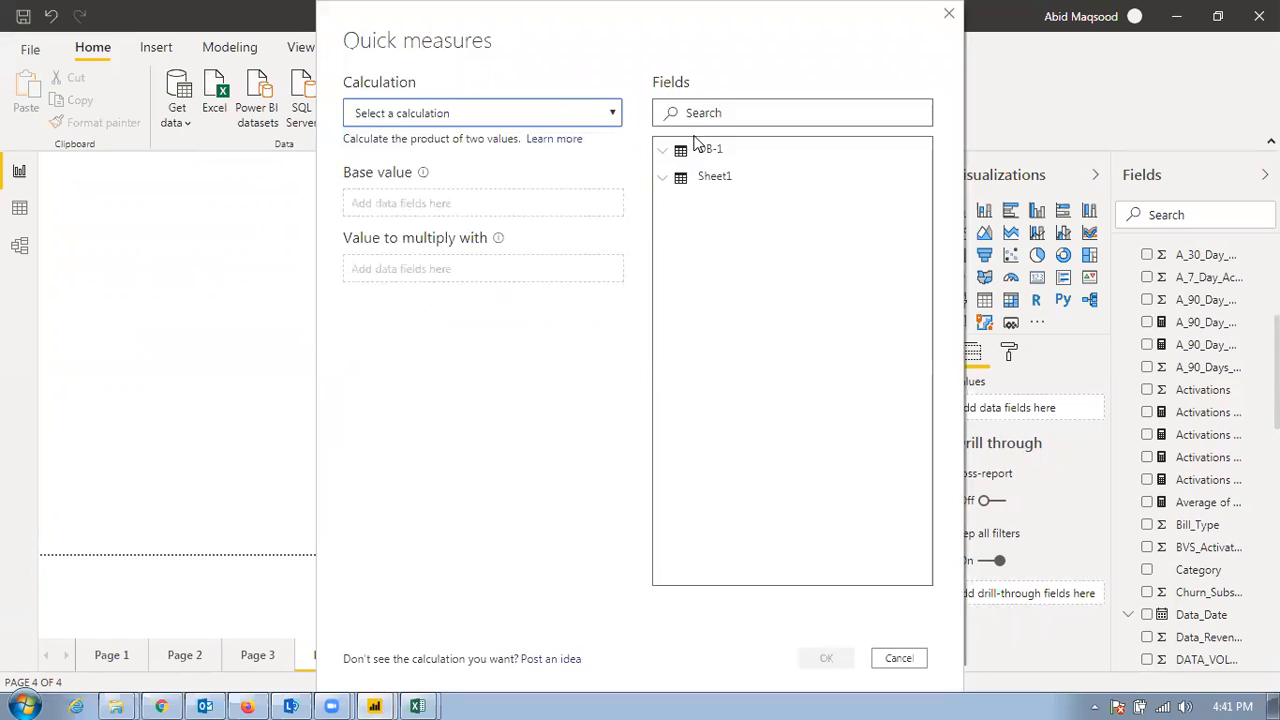
From DB-1, use BVS_Activations as the base value and Bill_Type as the value to multiply with, and create the measure
left_click(664, 158)
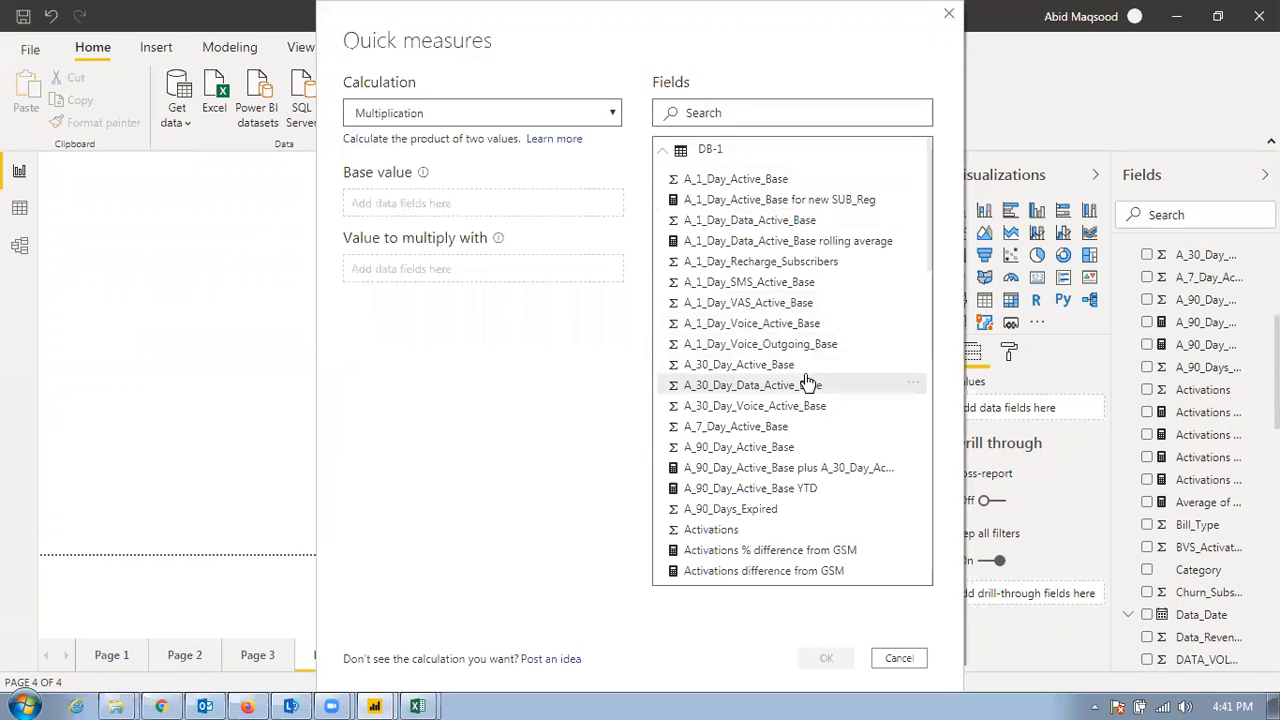
scroll(780, 405, "down", 10)
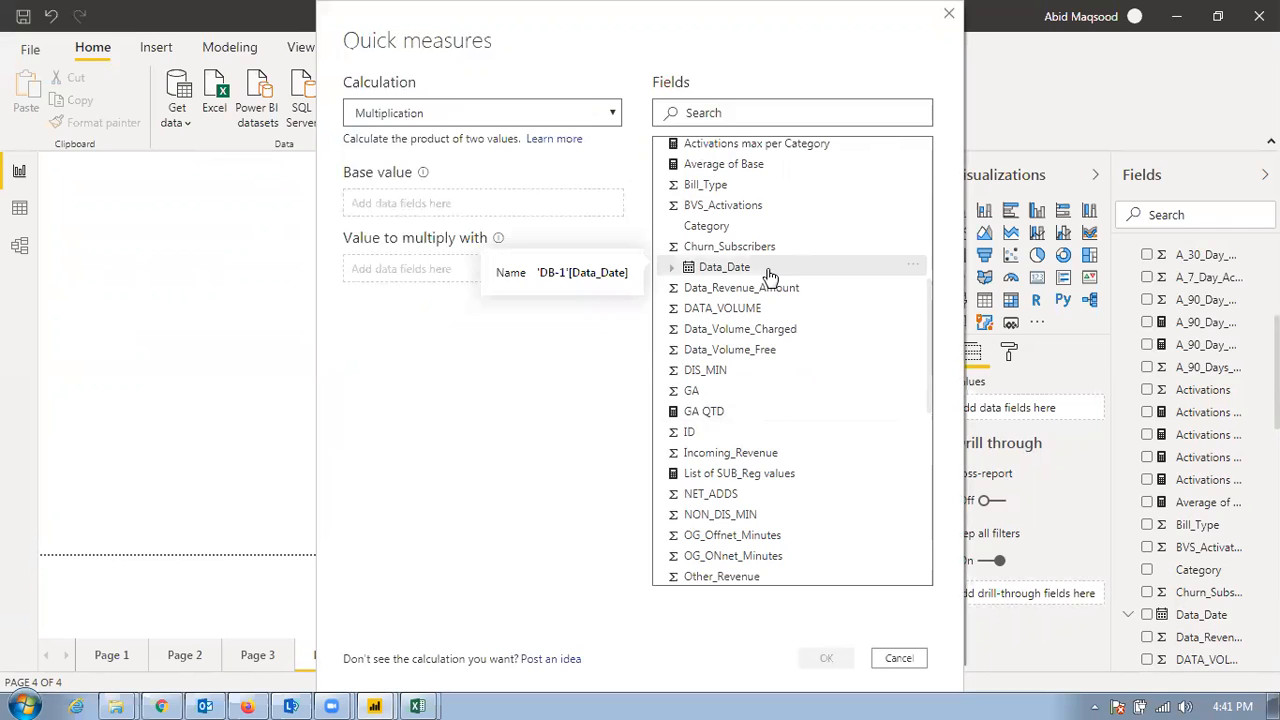
left_click_drag(755, 206, 495, 203)
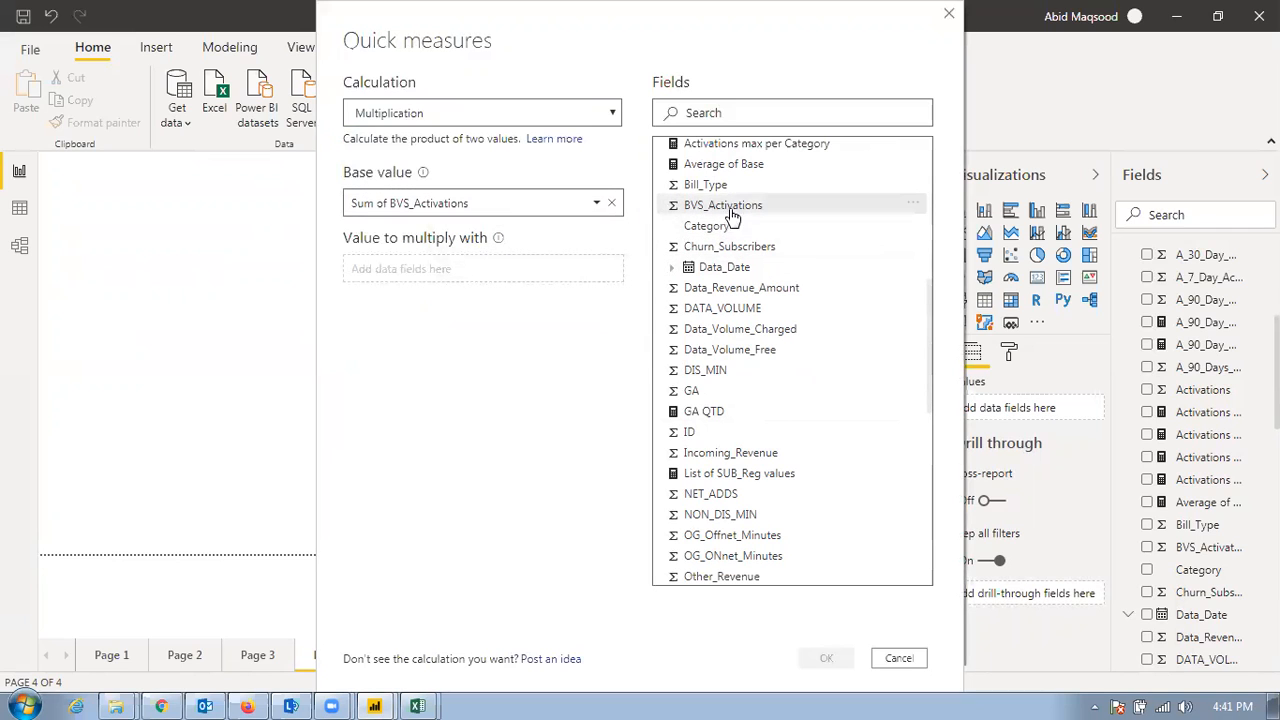
left_click_drag(728, 185, 519, 268)
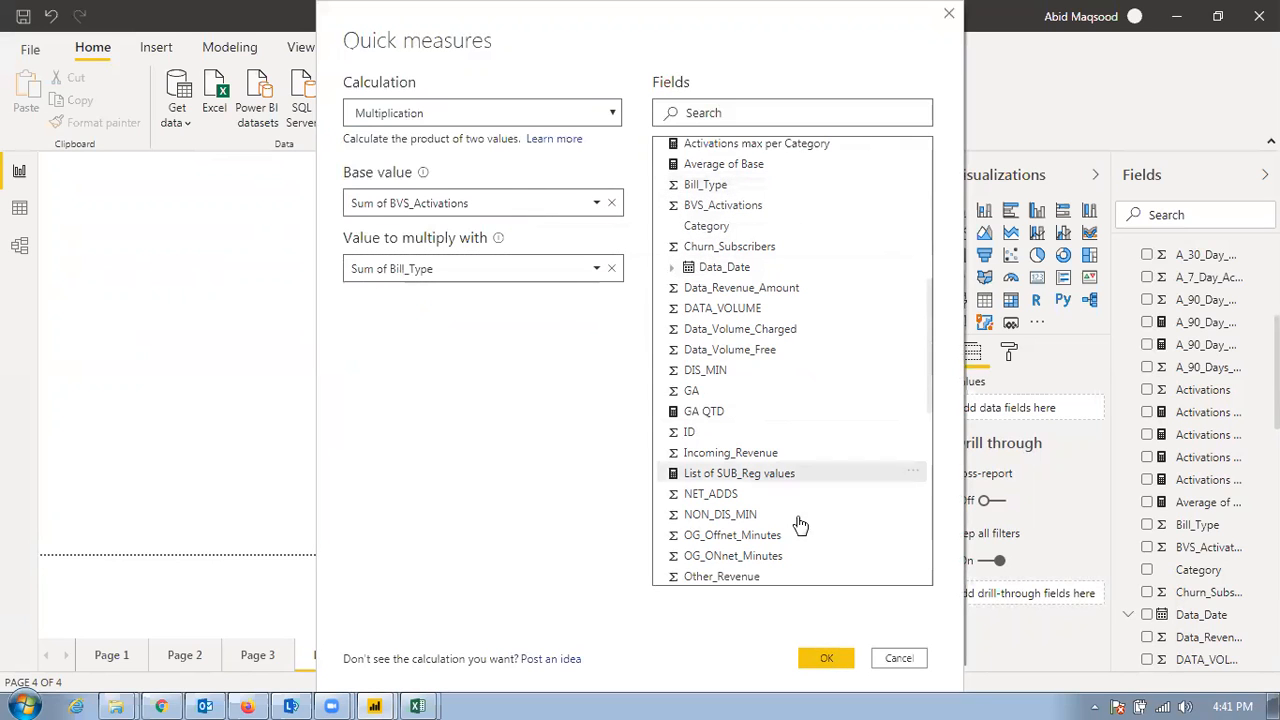
left_click(819, 657)
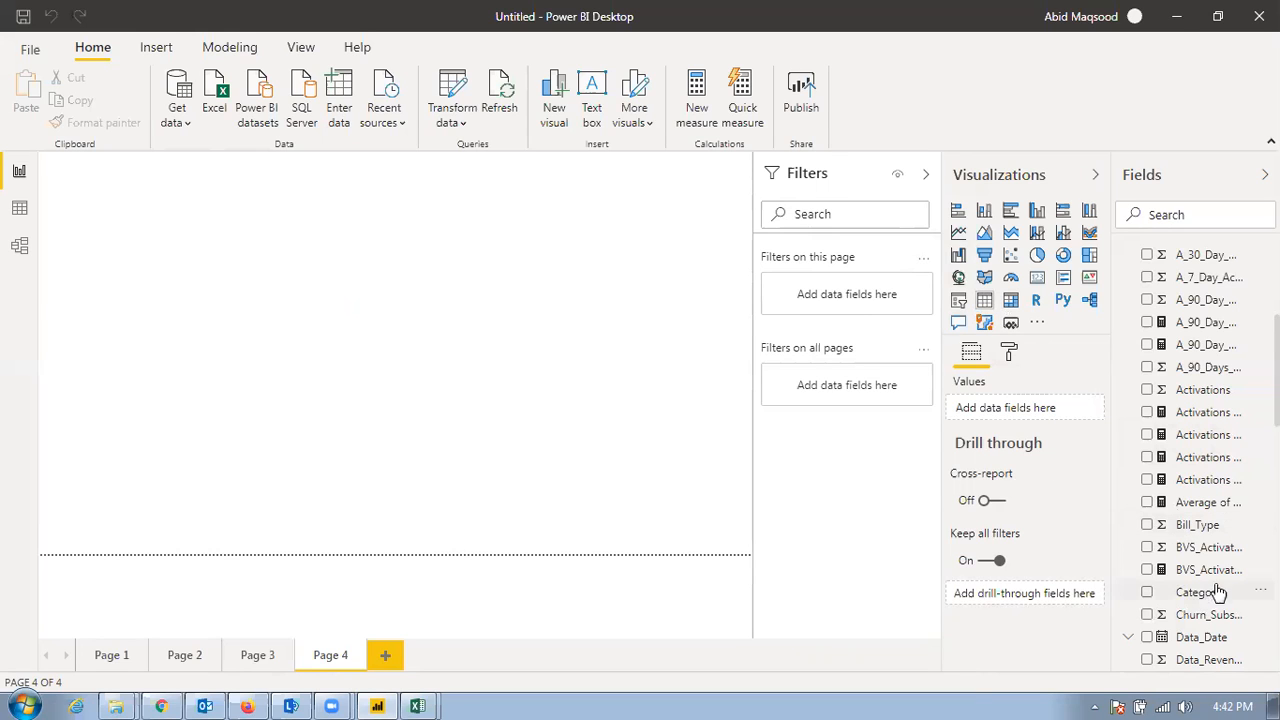
Build a table on Page 4 with BVS_Activations and the BVS_Activations x Bill_Type measure, and open that measure's formula
left_click_drag(1212, 570, 1008, 426)
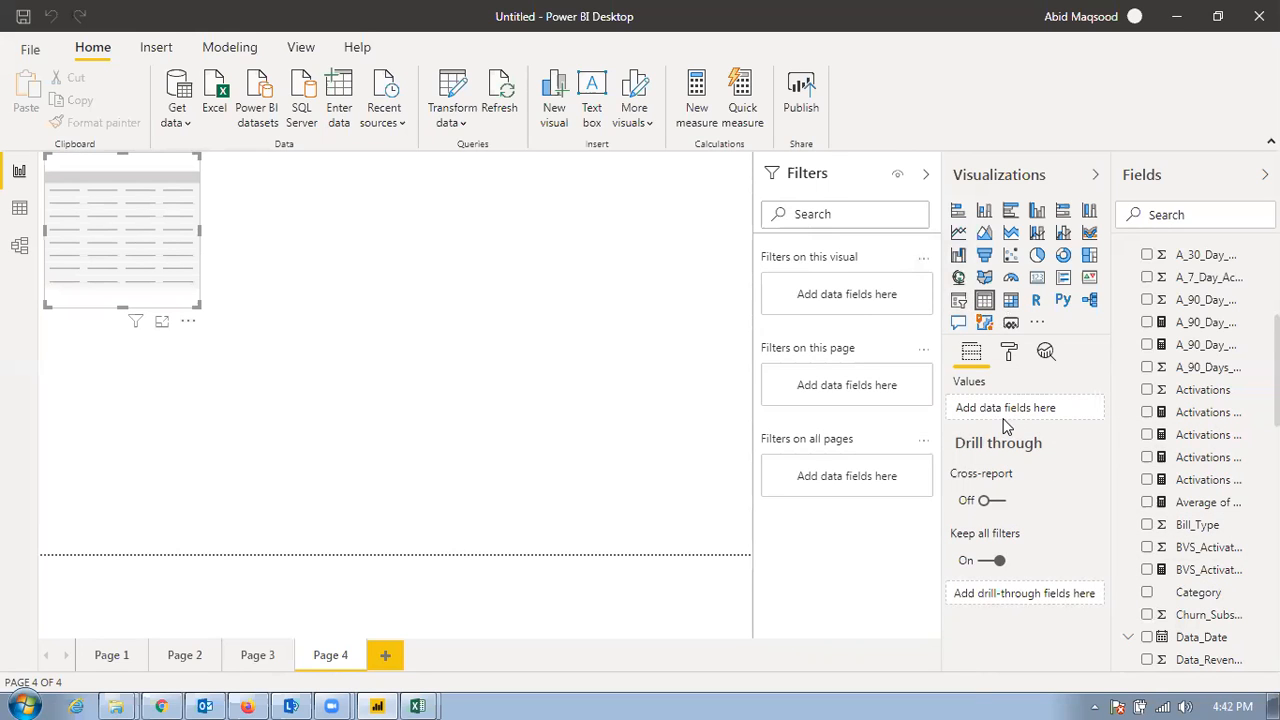
left_click_drag(1187, 570, 1046, 411)
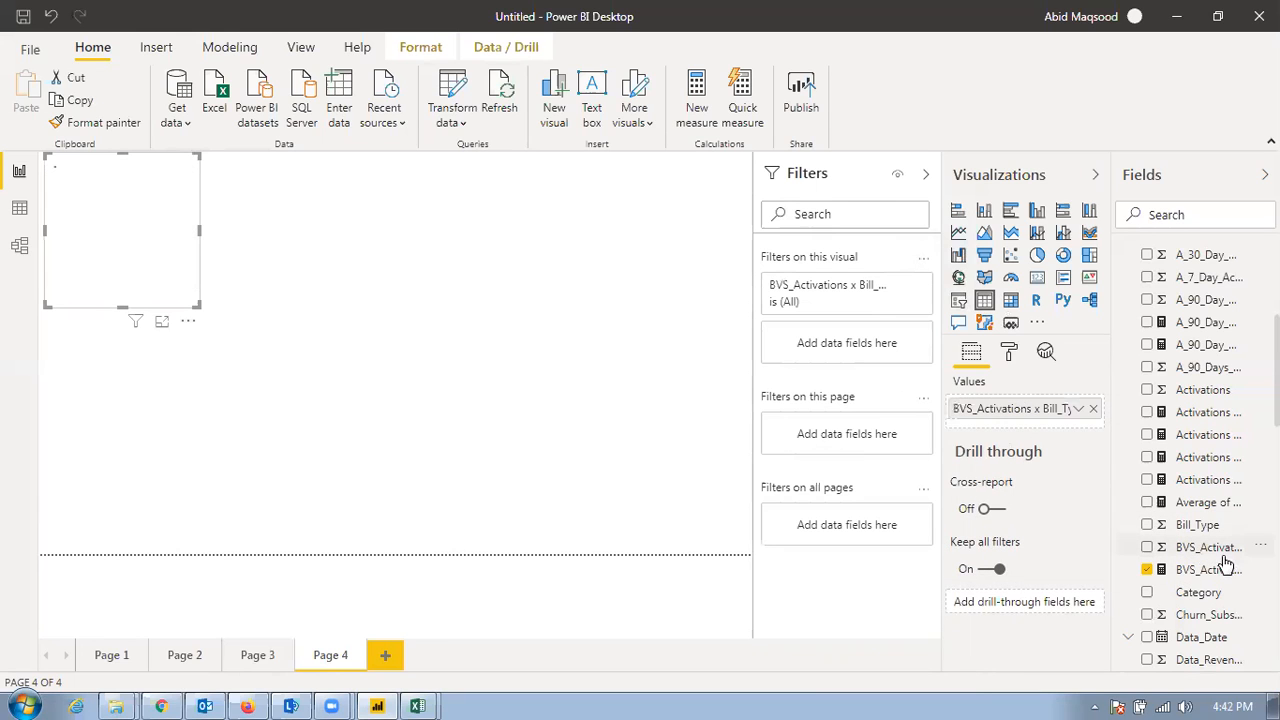
left_click_drag(1142, 540, 1043, 416)
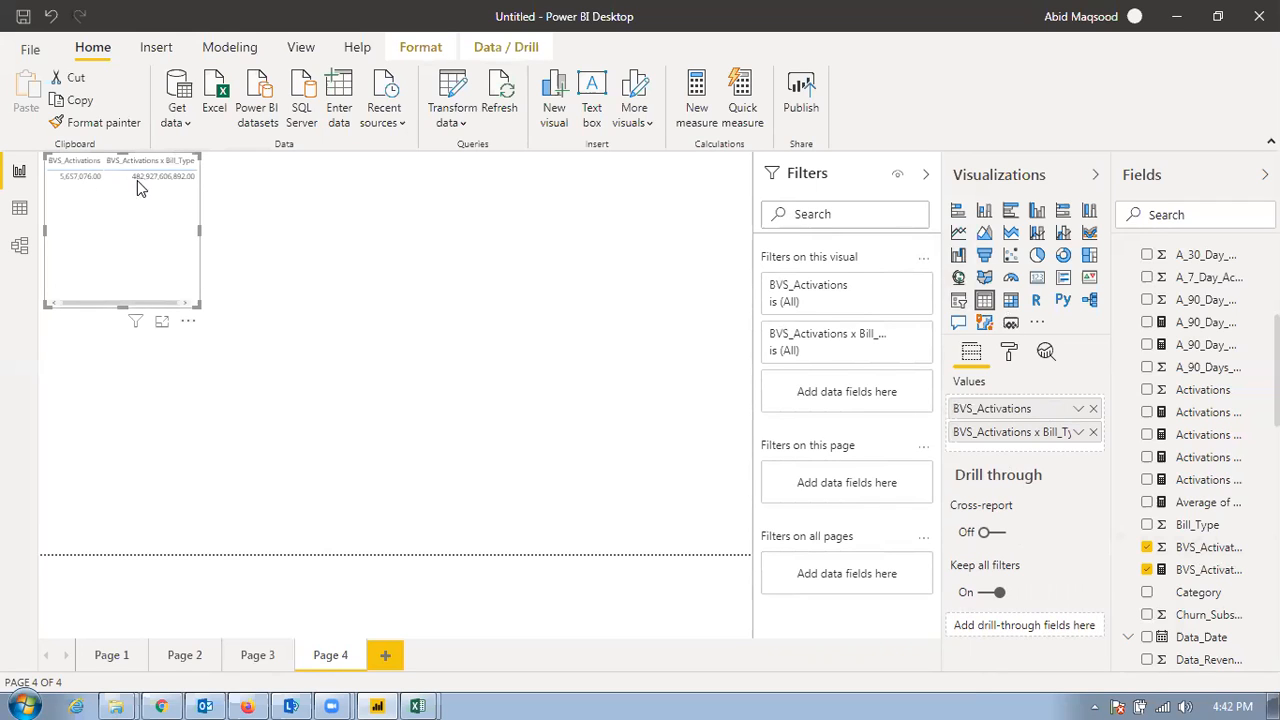
mouse_move(140, 186)
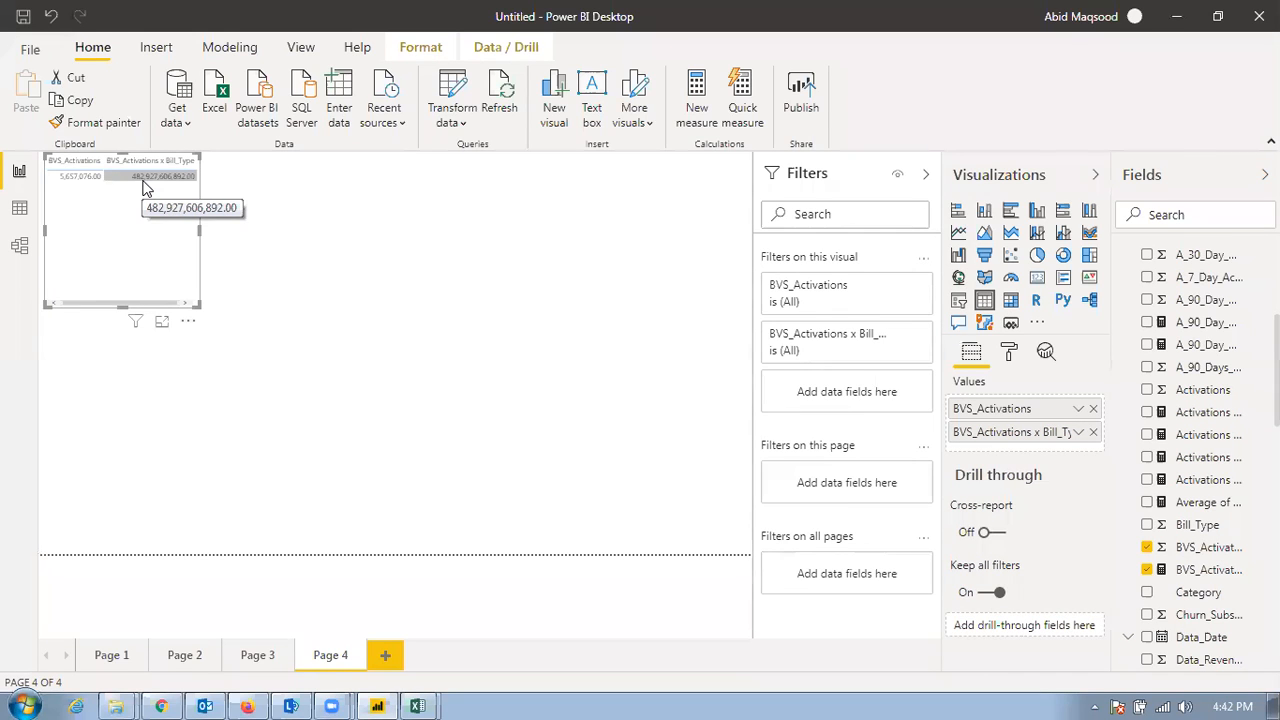
left_click(1209, 573)
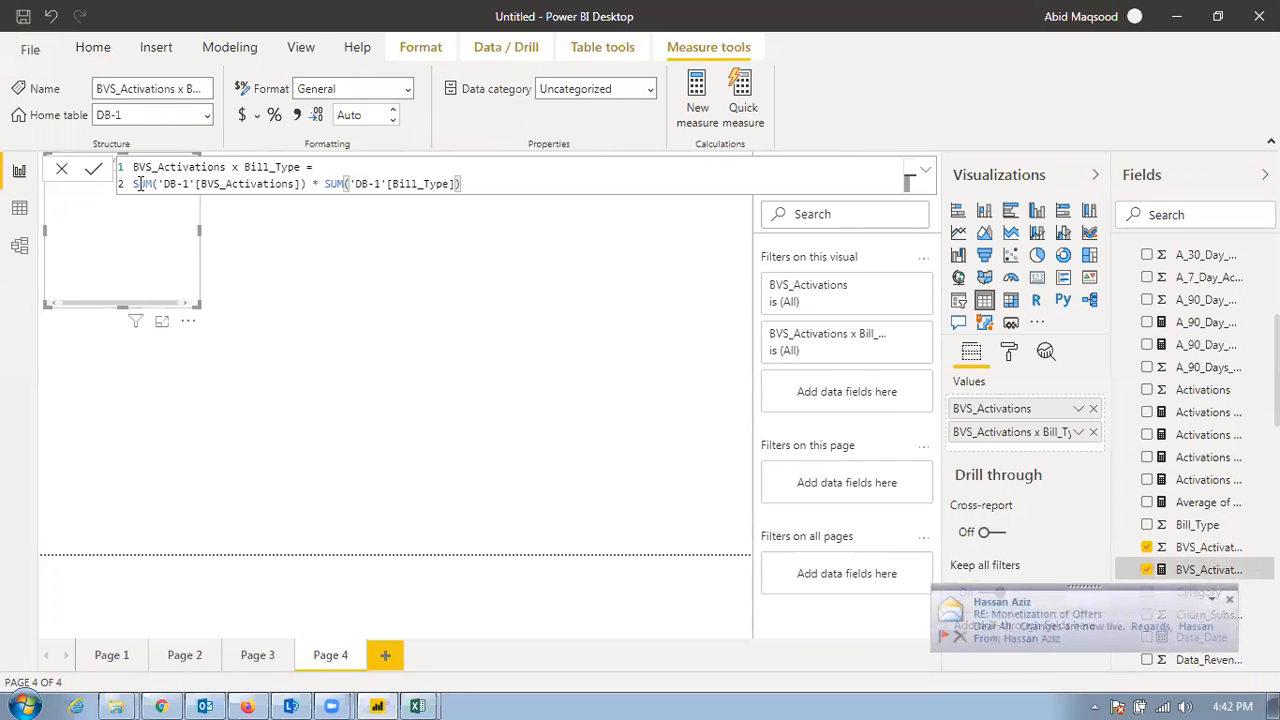
Review the SUM expressions in the BVS_Activations x Bill_Type formula by highlighting the second one
left_click_drag(134, 184, 483, 185)
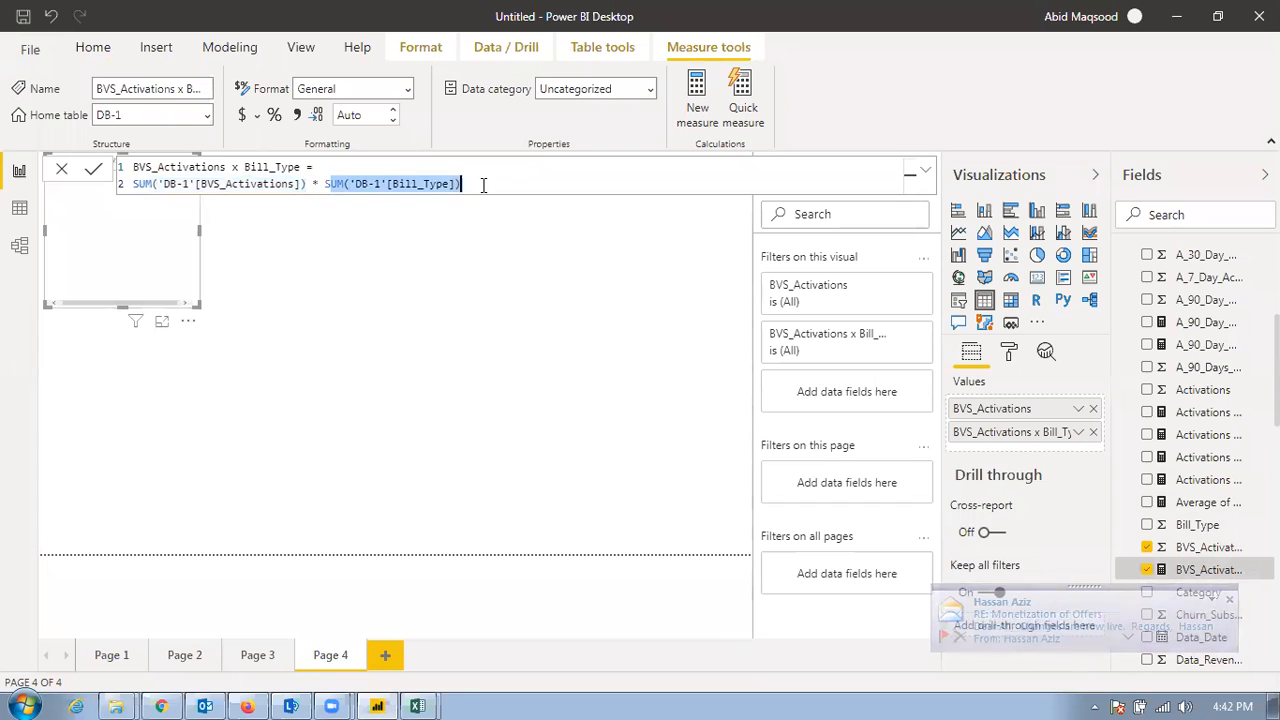
left_click(270, 264)
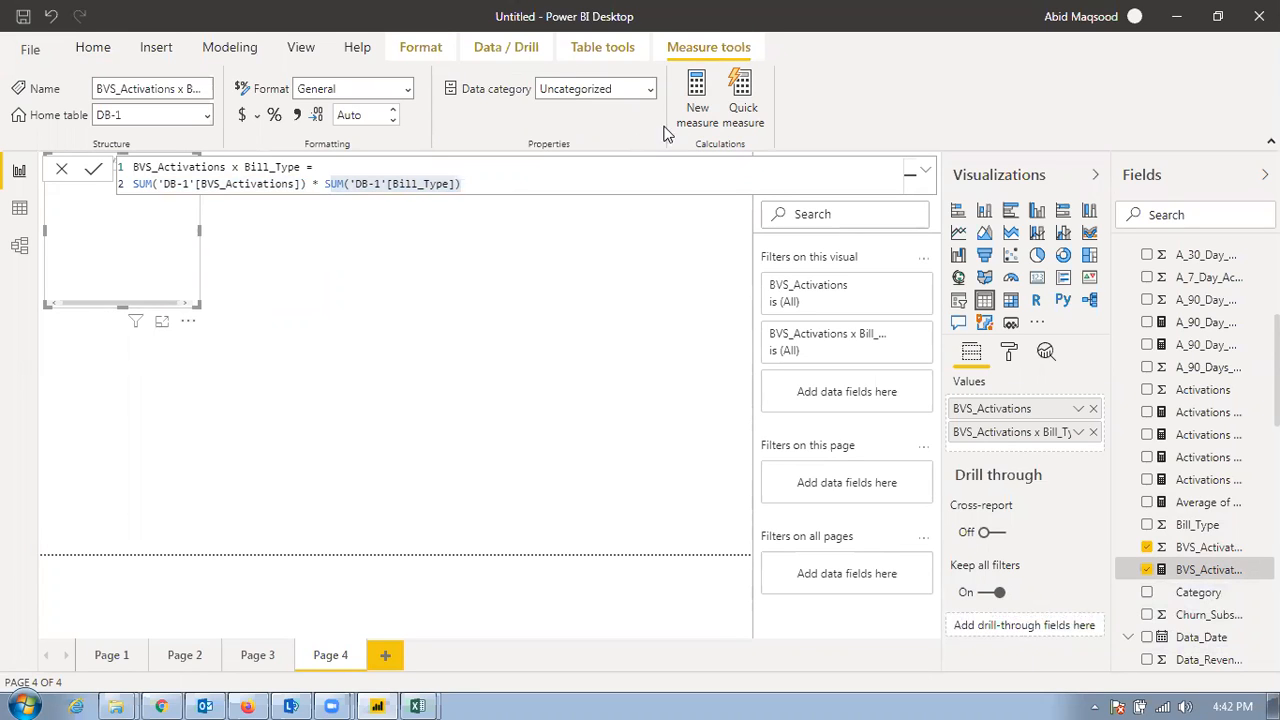
Look through the available quick measure calculations, from totals to mathematical operations and text, and return to the canvas without creating a measure
left_click(757, 98)
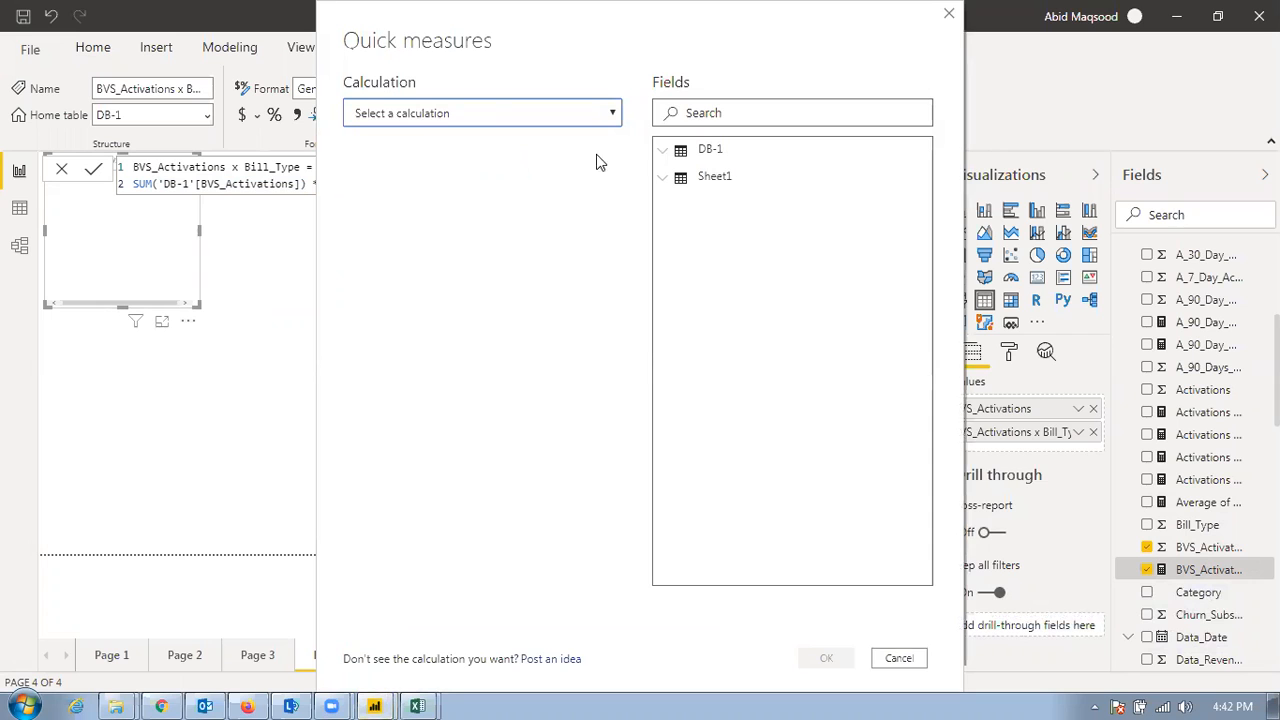
left_click(497, 113)
scroll(520, 345, "down", 3)
scroll(515, 358, "down", 1)
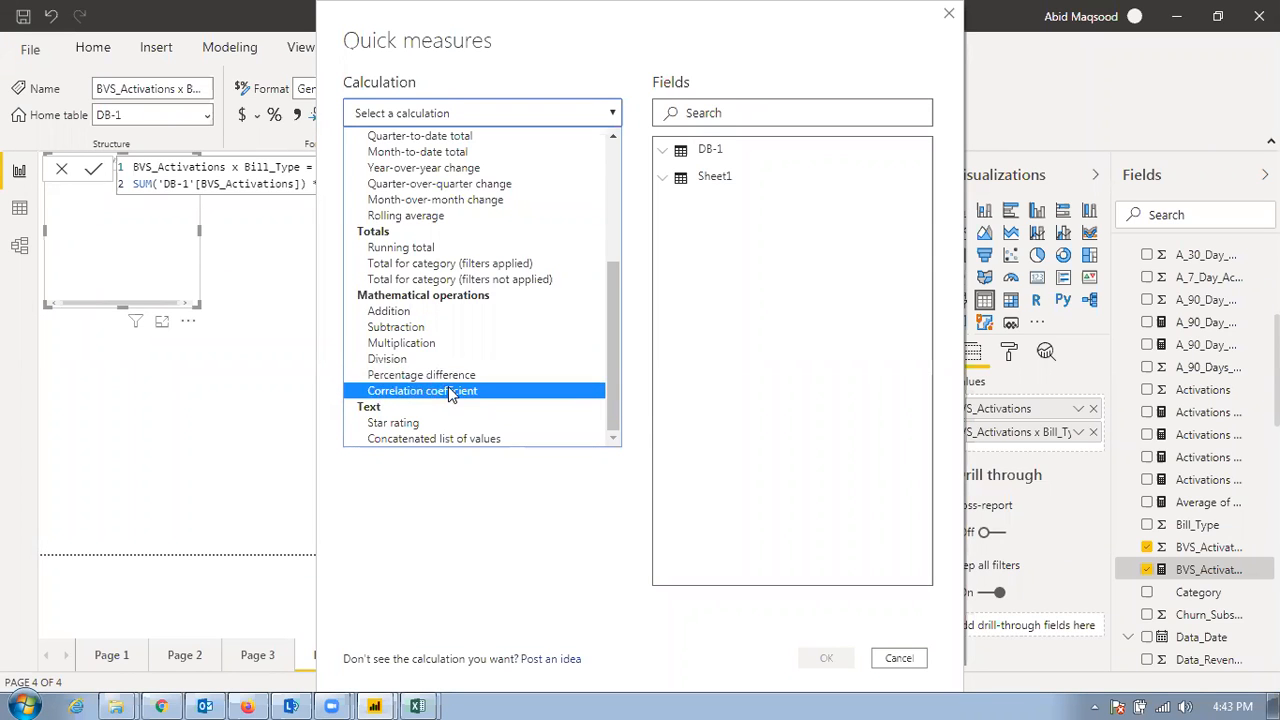
left_click(248, 313)
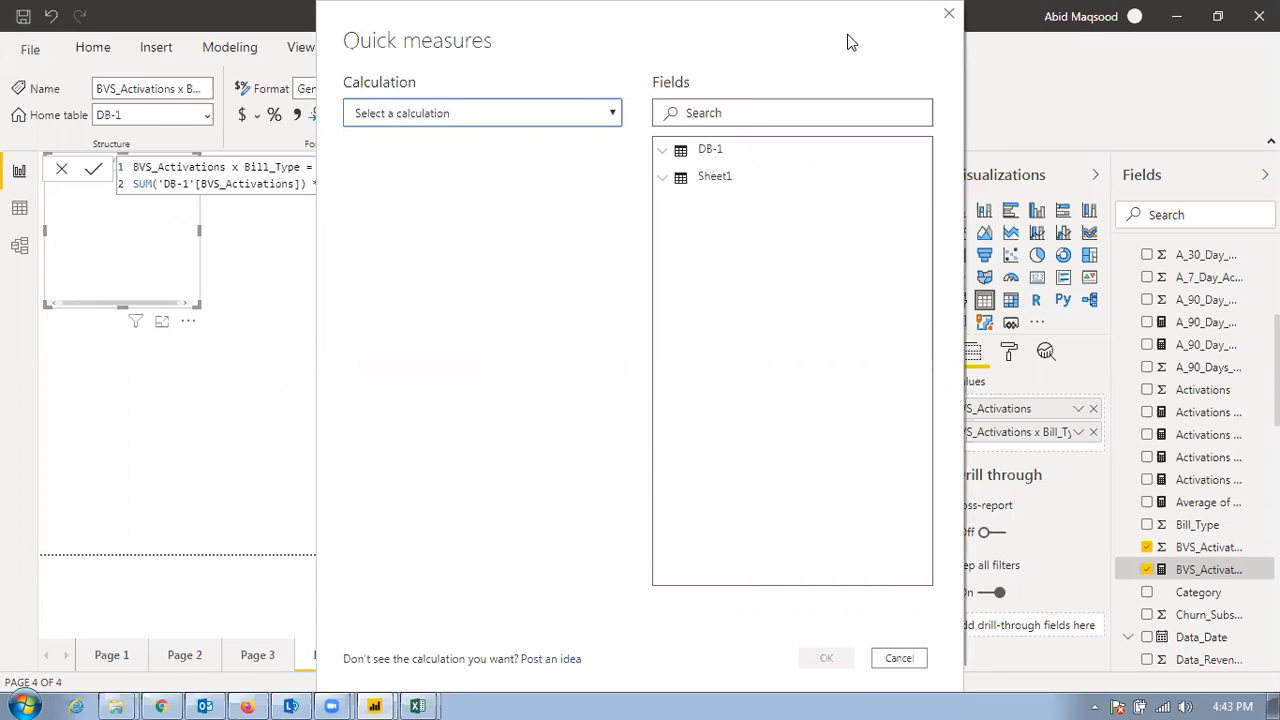
left_click(949, 13)
left_click(540, 260)
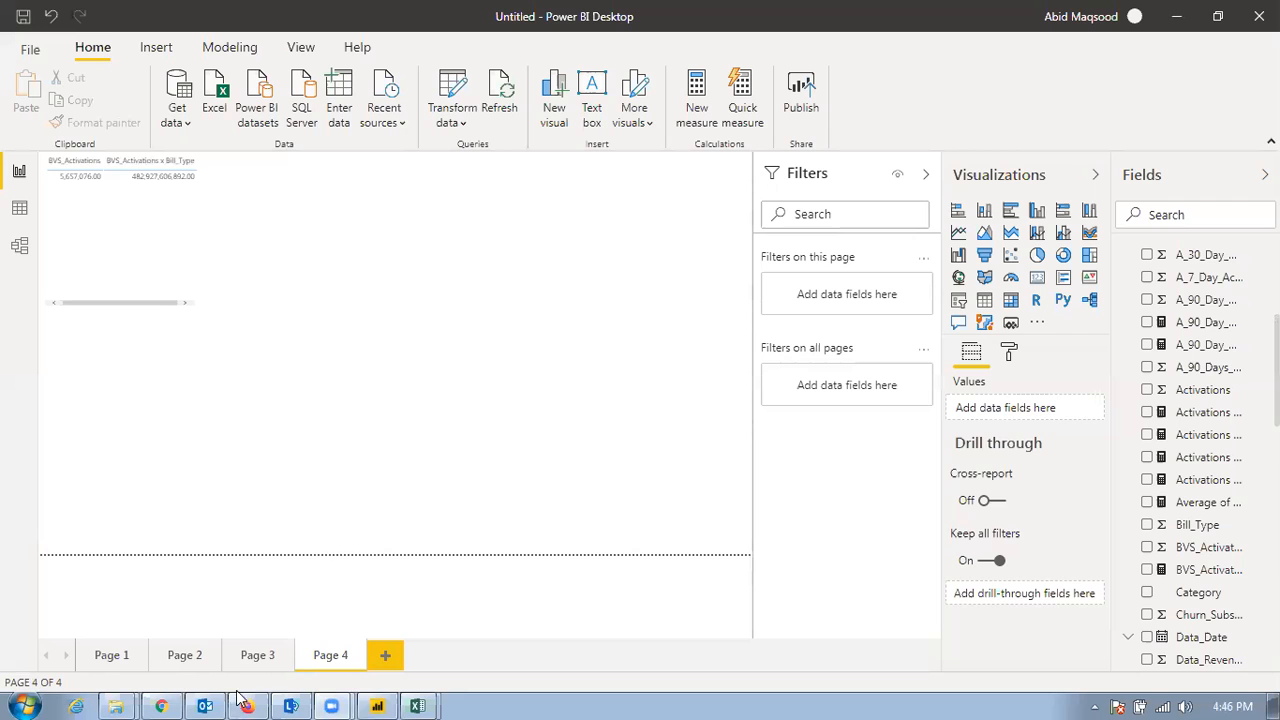
Switch to Outlook, look through both favourite unread or follow-up mail folders, and return to Power BI Desktop
left_click(205, 706)
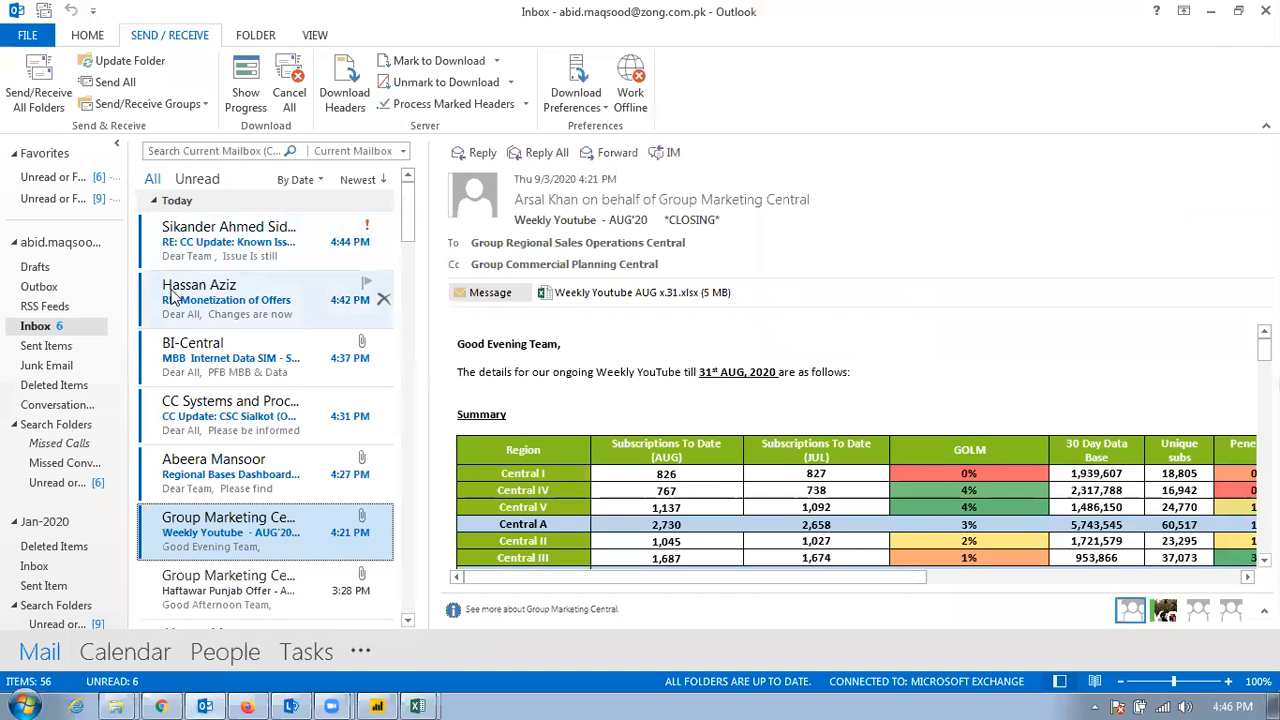
left_click(95, 177)
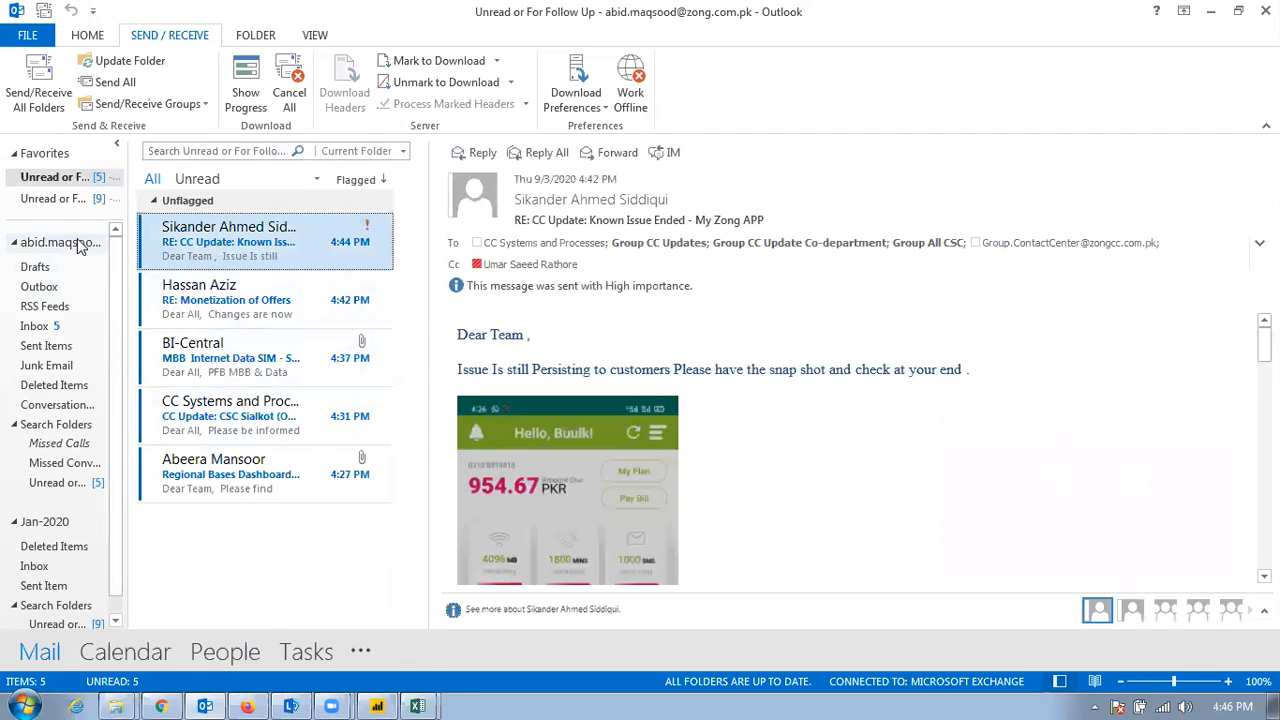
left_click(66, 200)
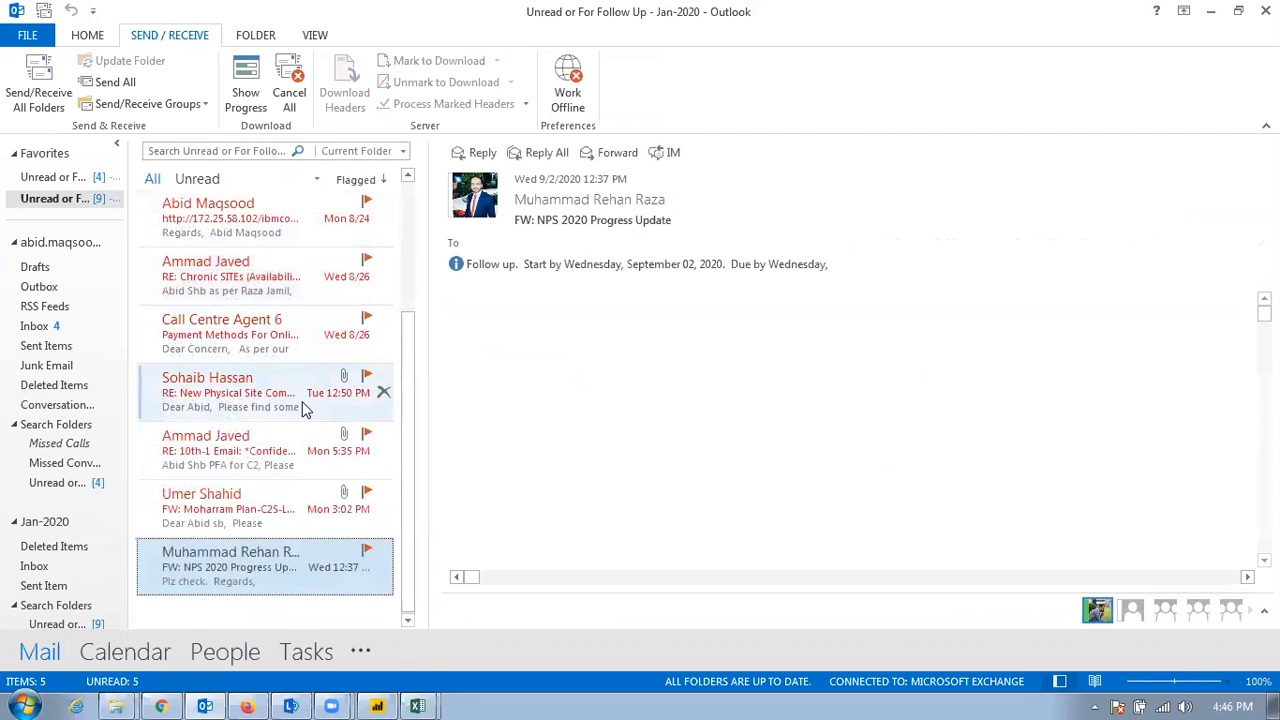
scroll(250, 560, "up", 3)
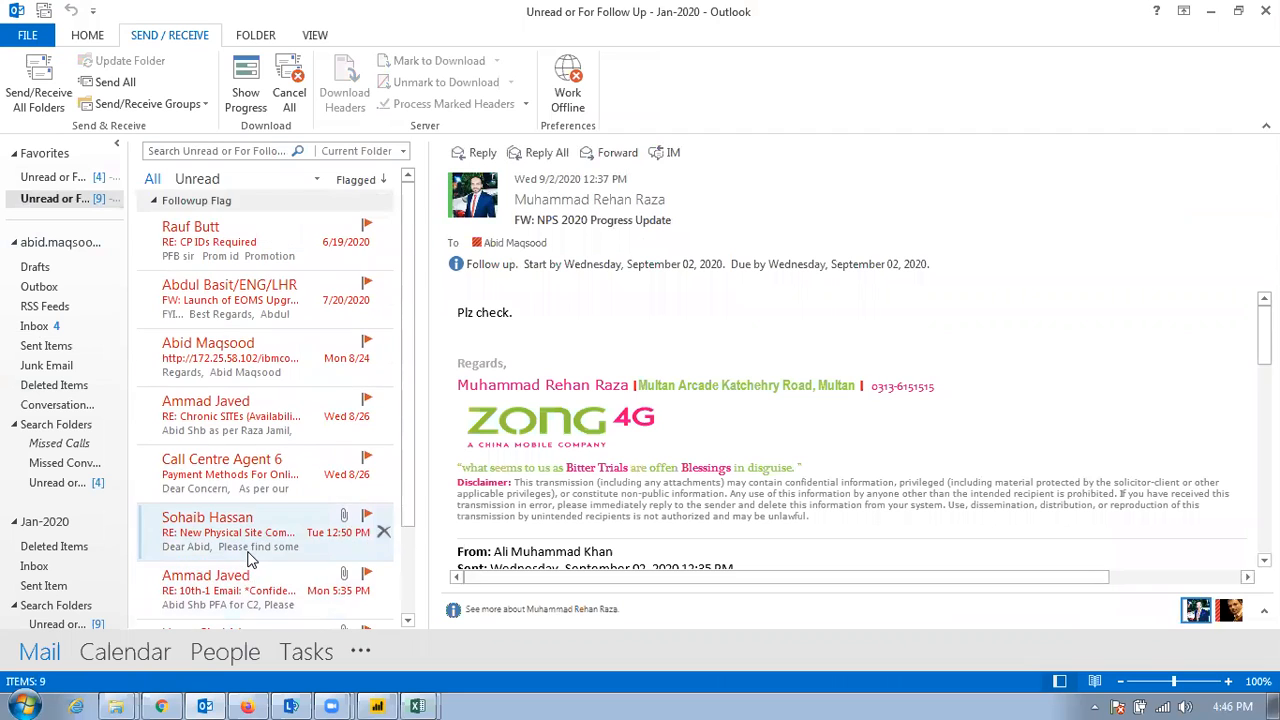
scroll(250, 560, "down", 2)
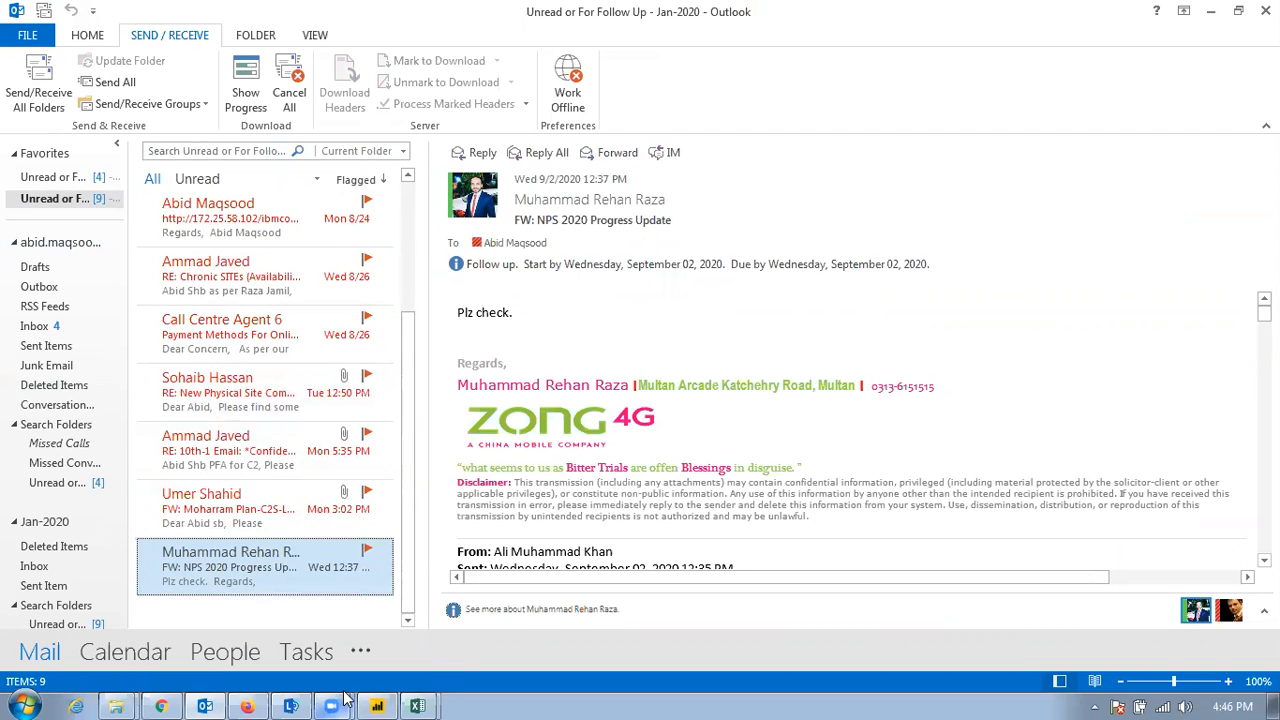
left_click(377, 706)
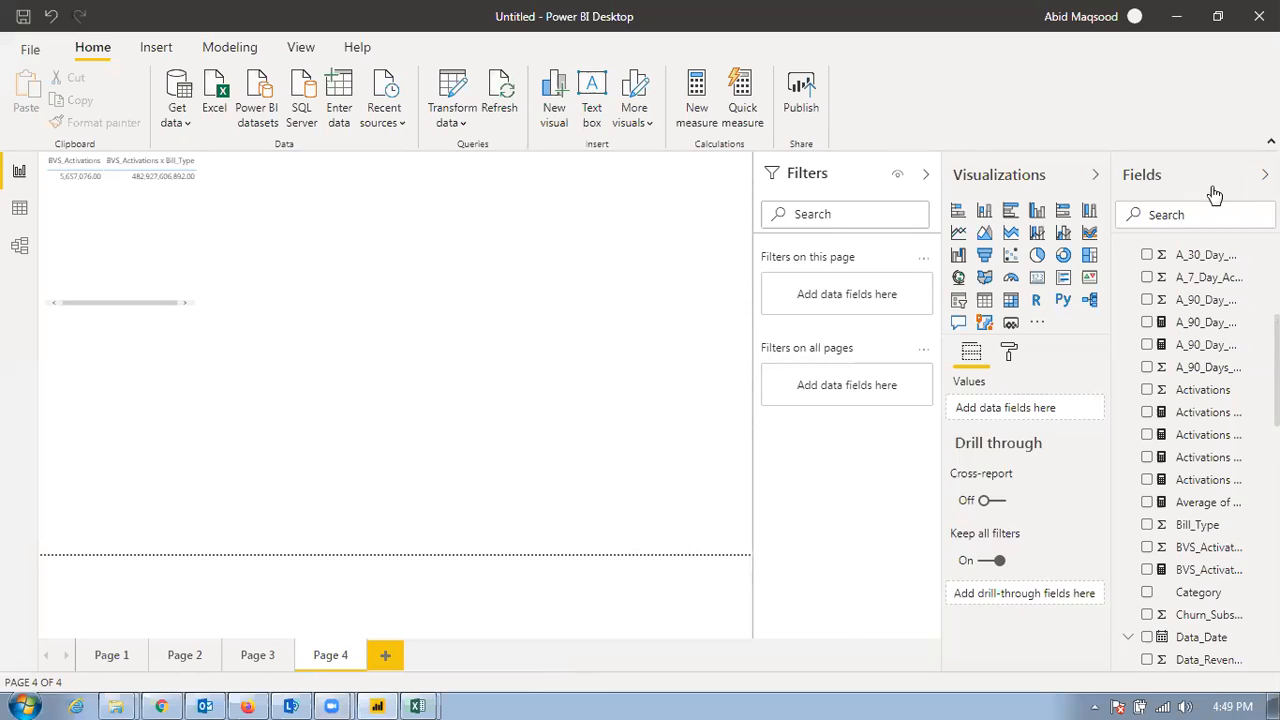
Collapse the Fields, Visualizations and Filters panes to give the Page 4 canvas more room
left_click(1264, 174)
left_click(1238, 178)
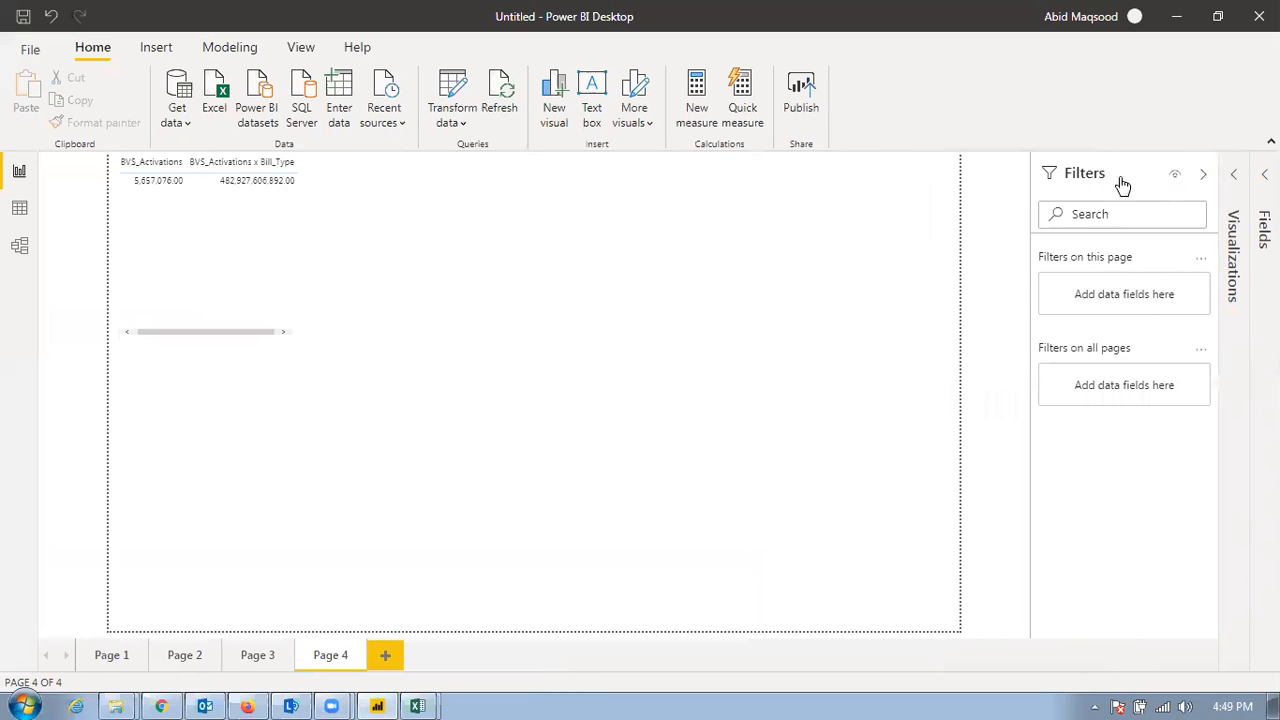
left_click(1208, 180)
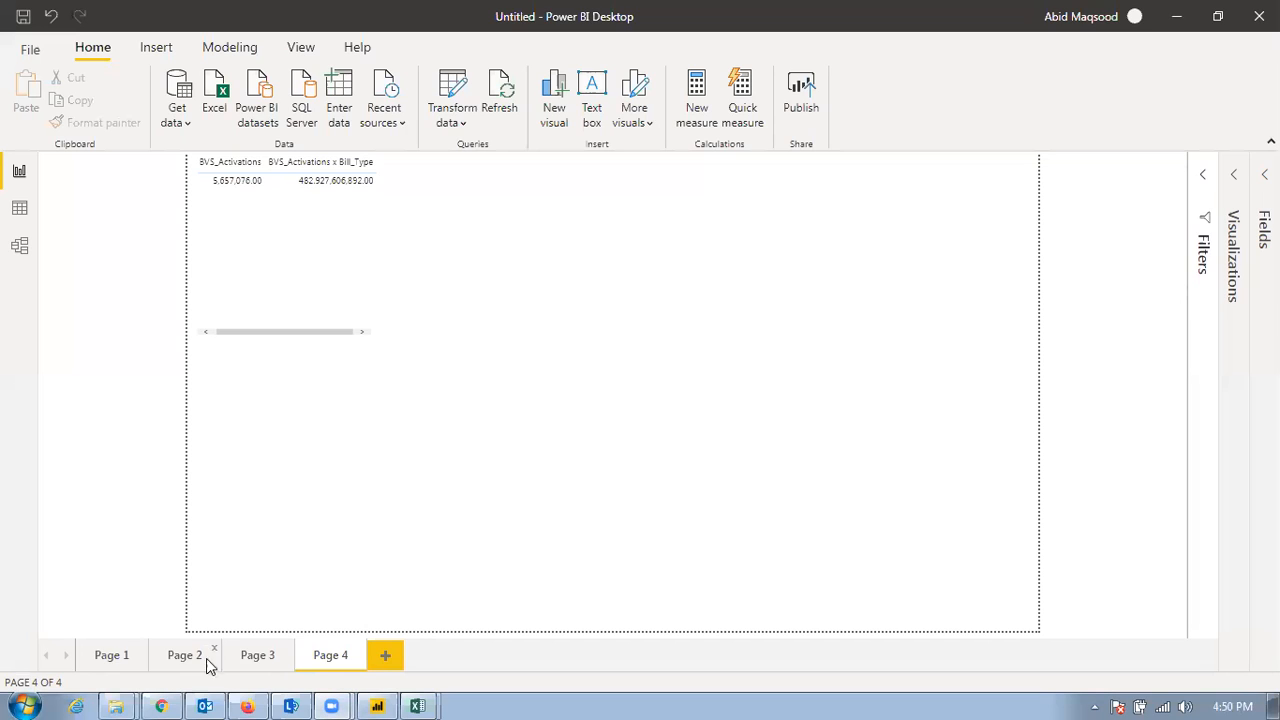
mouse_move(332, 702)
left_click(330, 636)
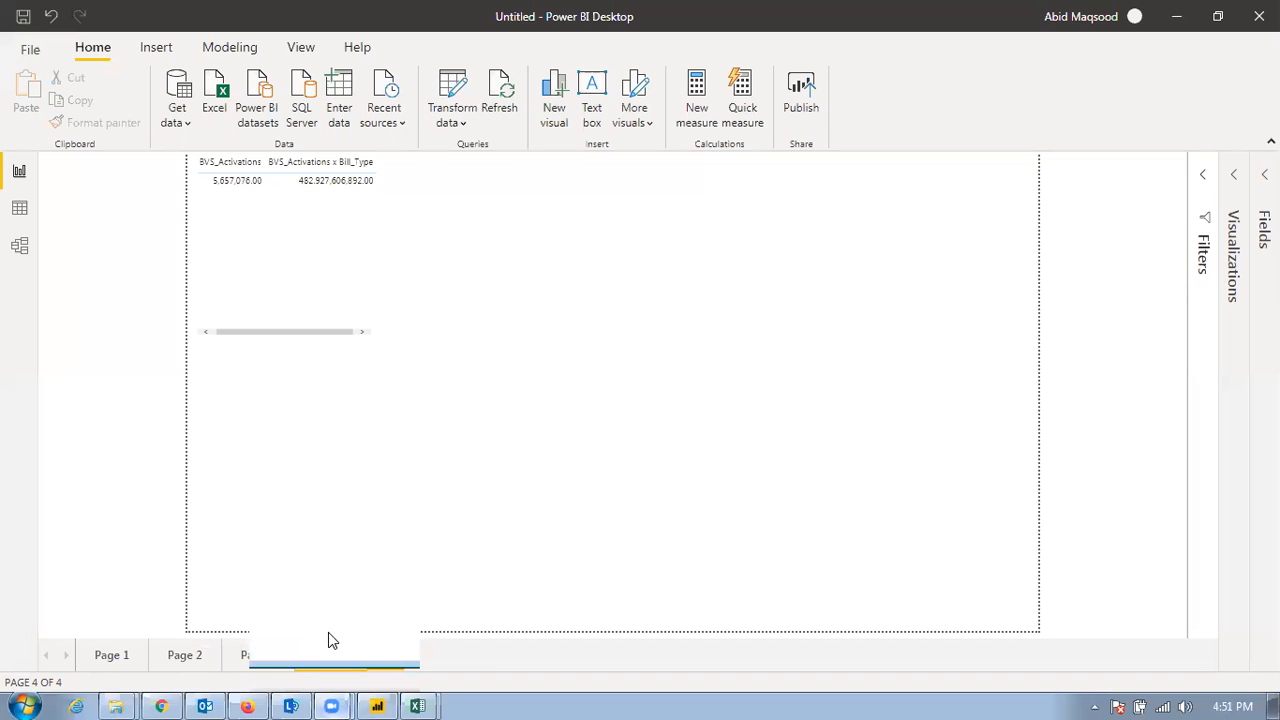
mouse_move(331, 701)
left_click(349, 669)
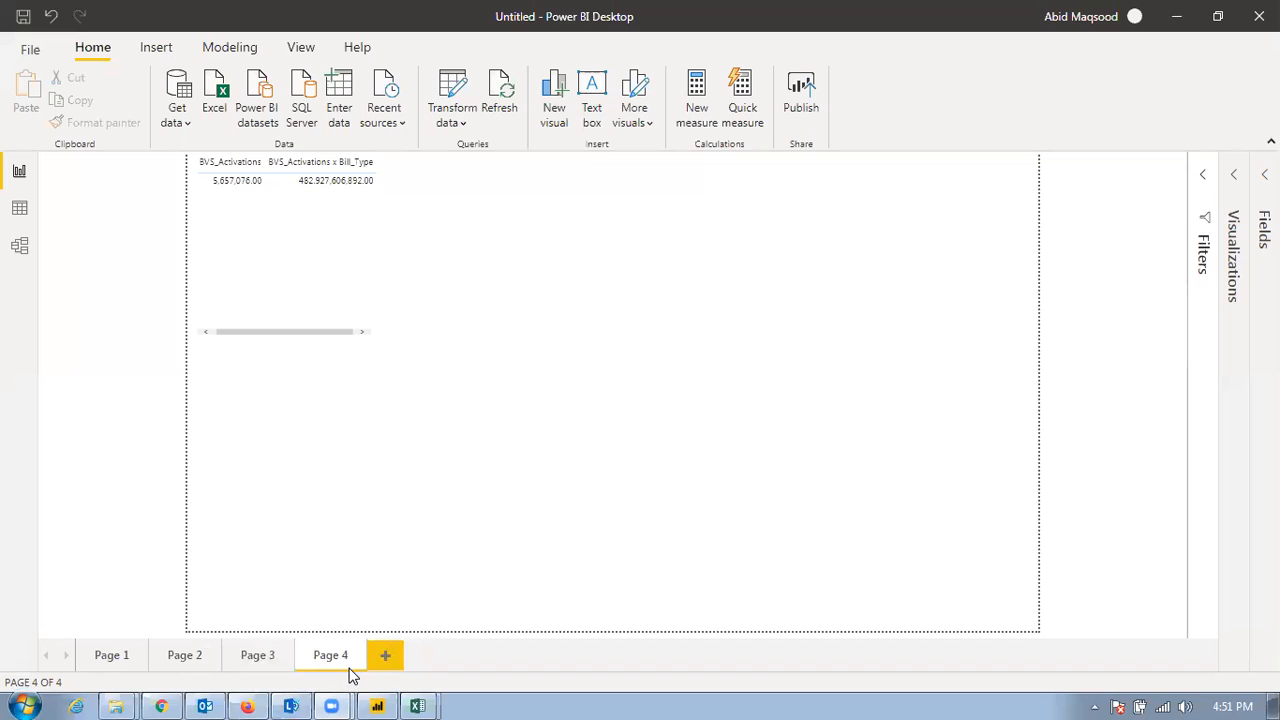
mouse_move(331, 703)
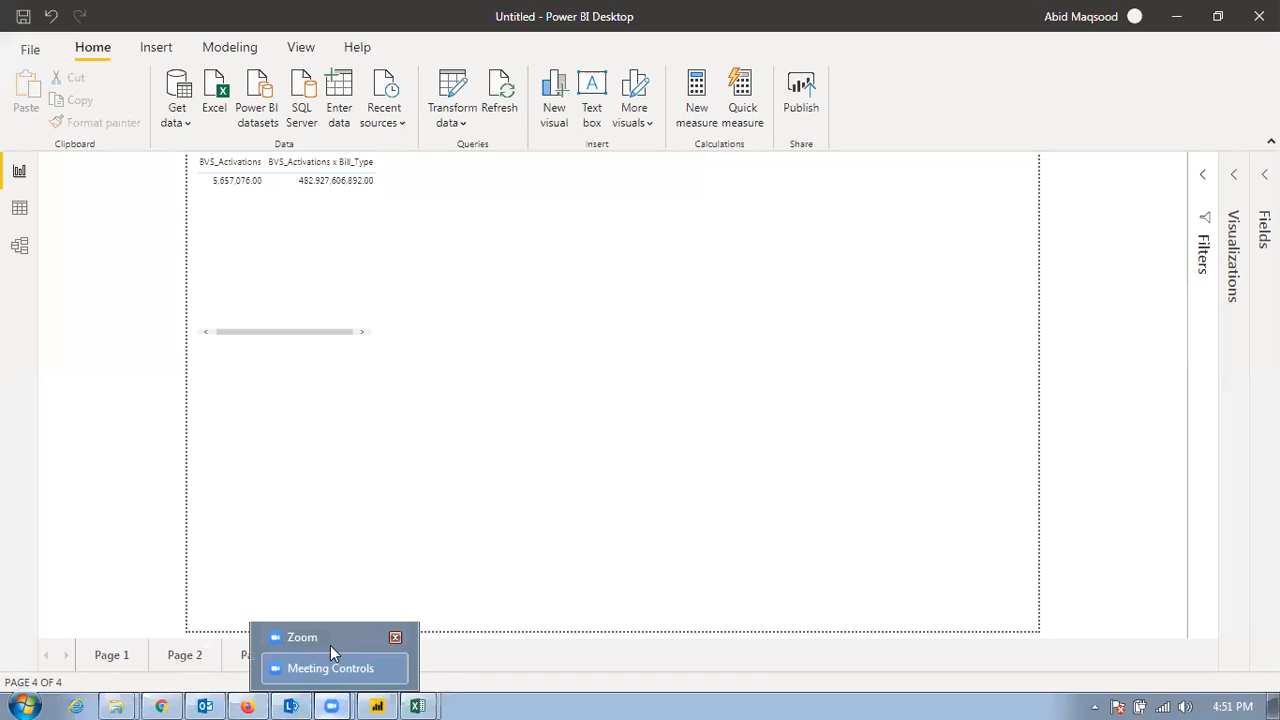
left_click(328, 637)
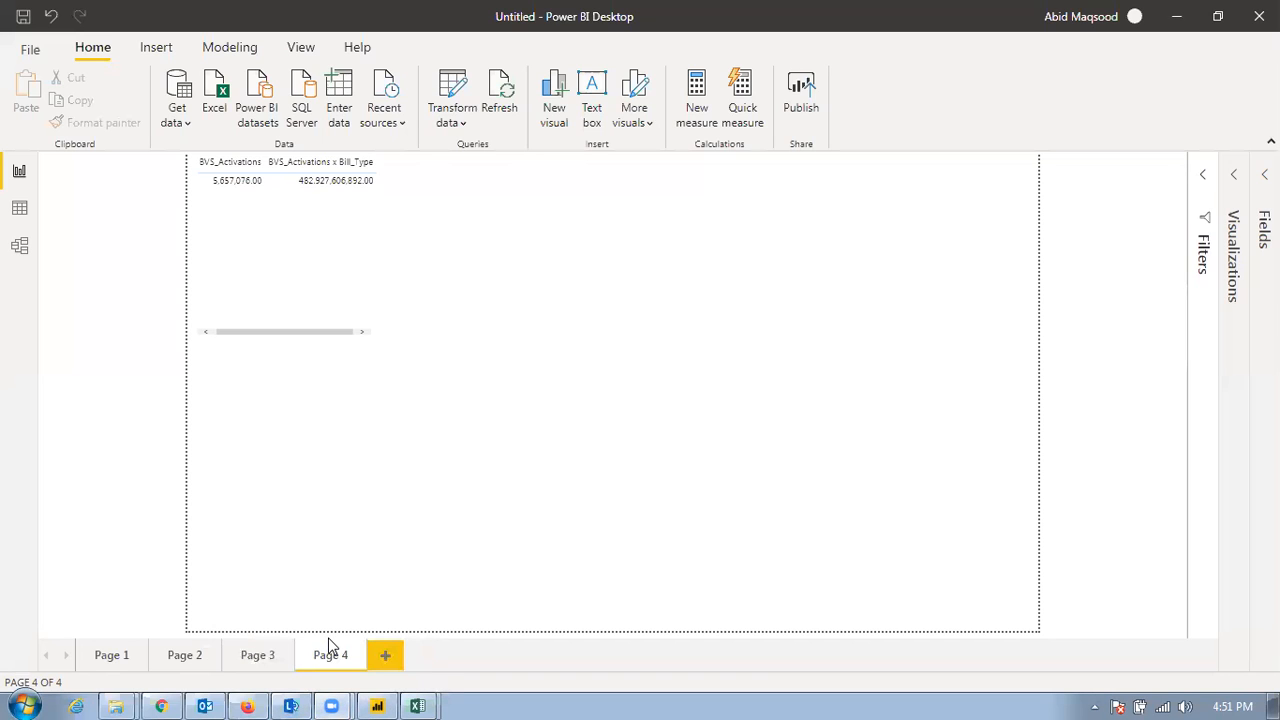
Start closing the untitled report in Power BI Desktop
left_click(1259, 16)
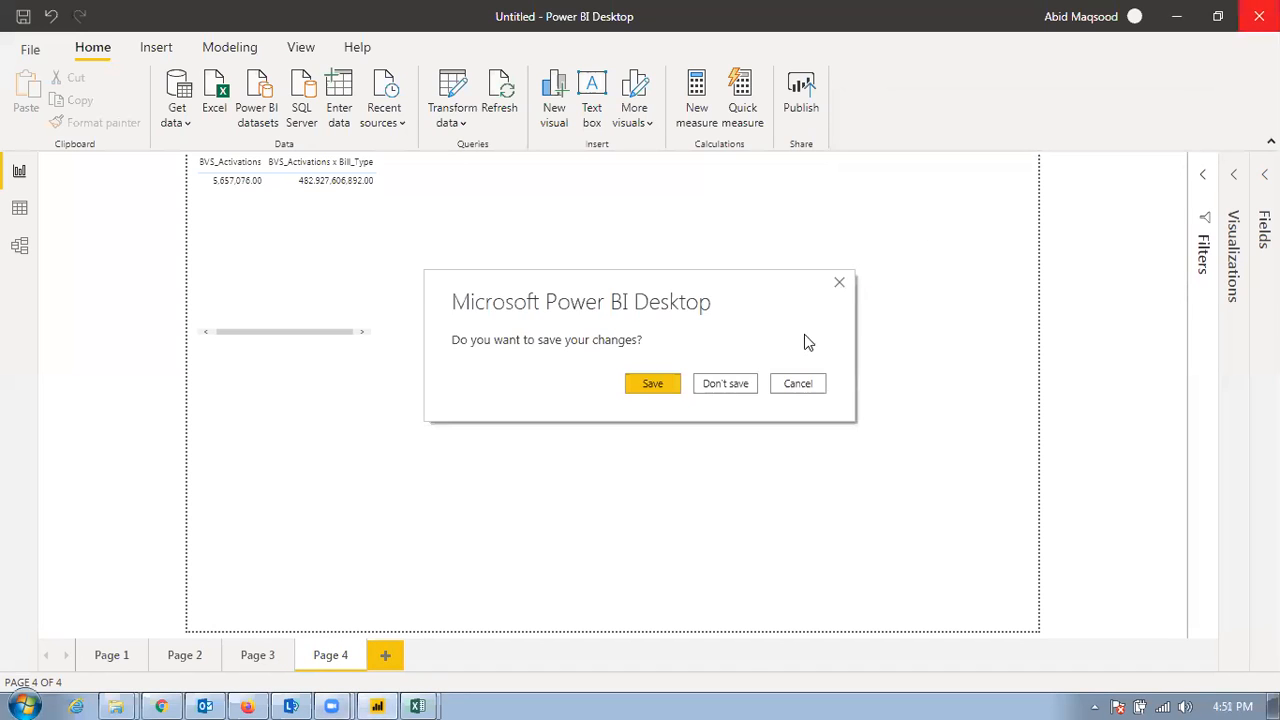